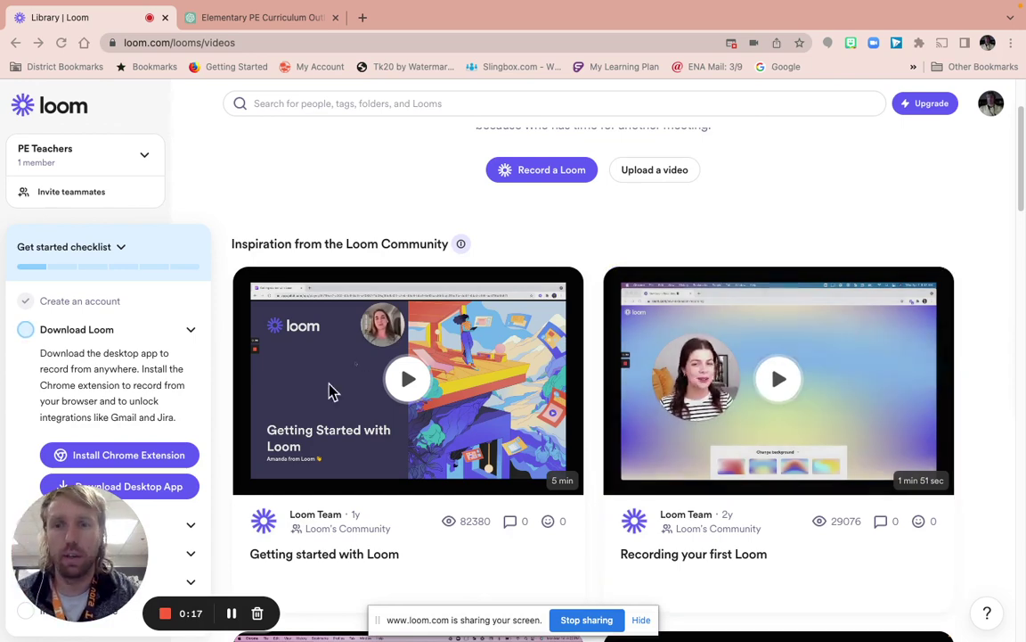
Switch from Loom to the ChatGPT conversation on the elementary PE curriculum and skim it, returning to the first prompt
scroll(435, 526, down, 2)
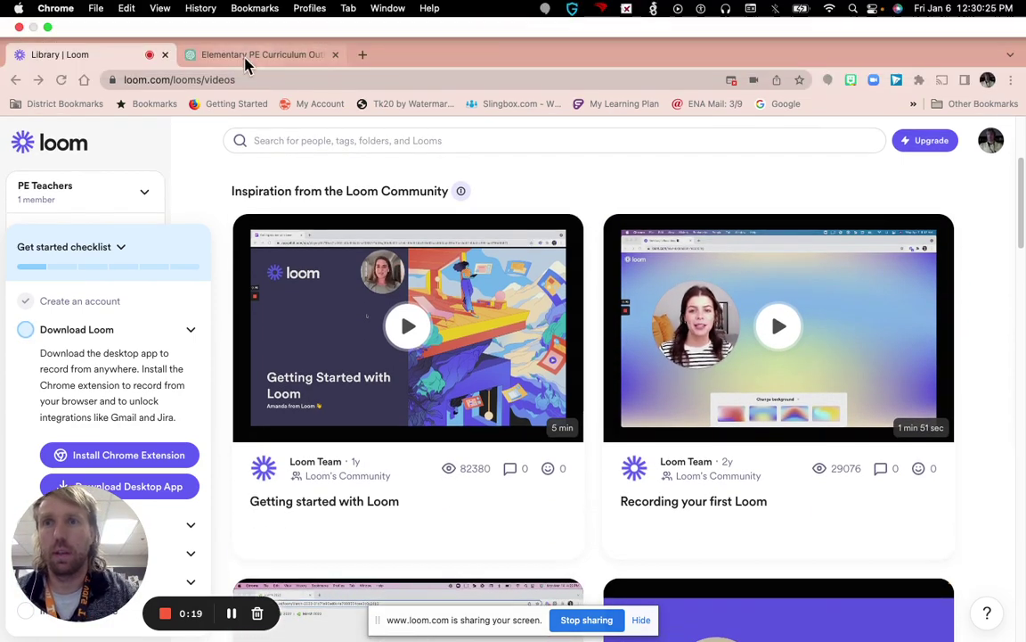
click(247, 55)
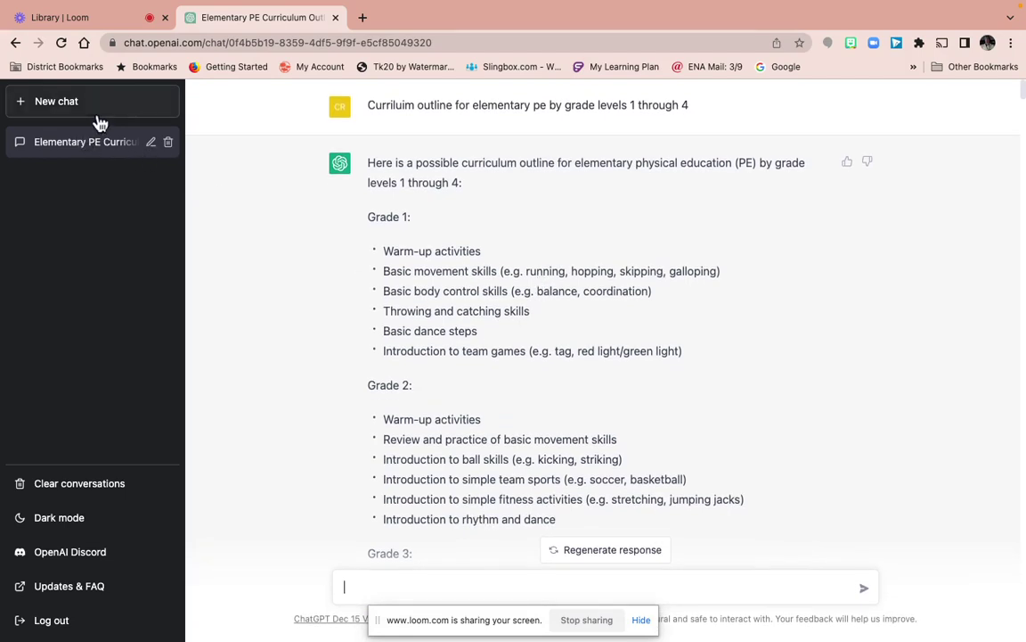
click(99, 18)
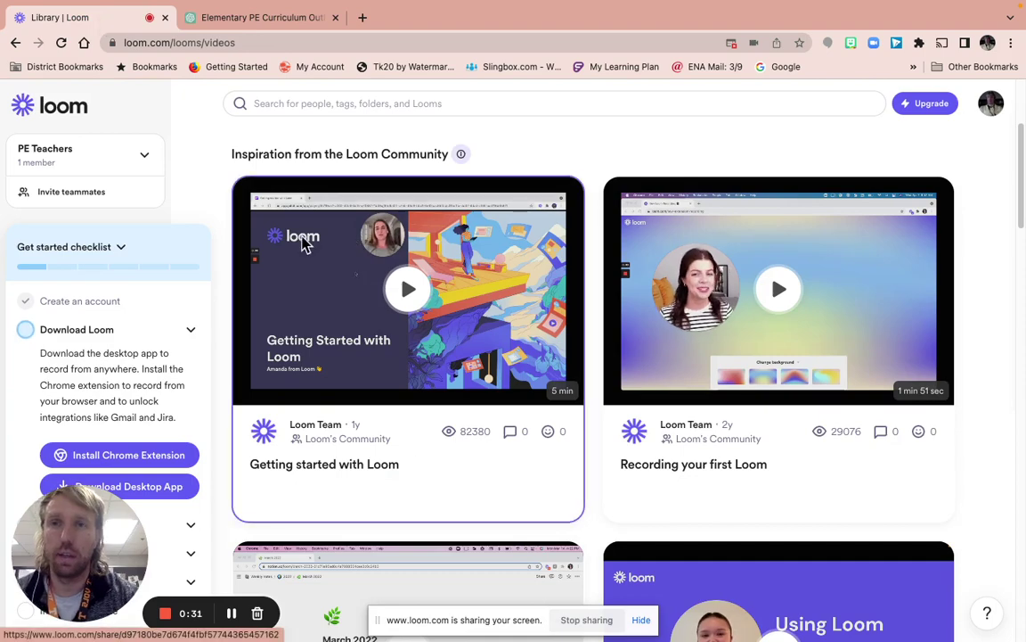
click(261, 20)
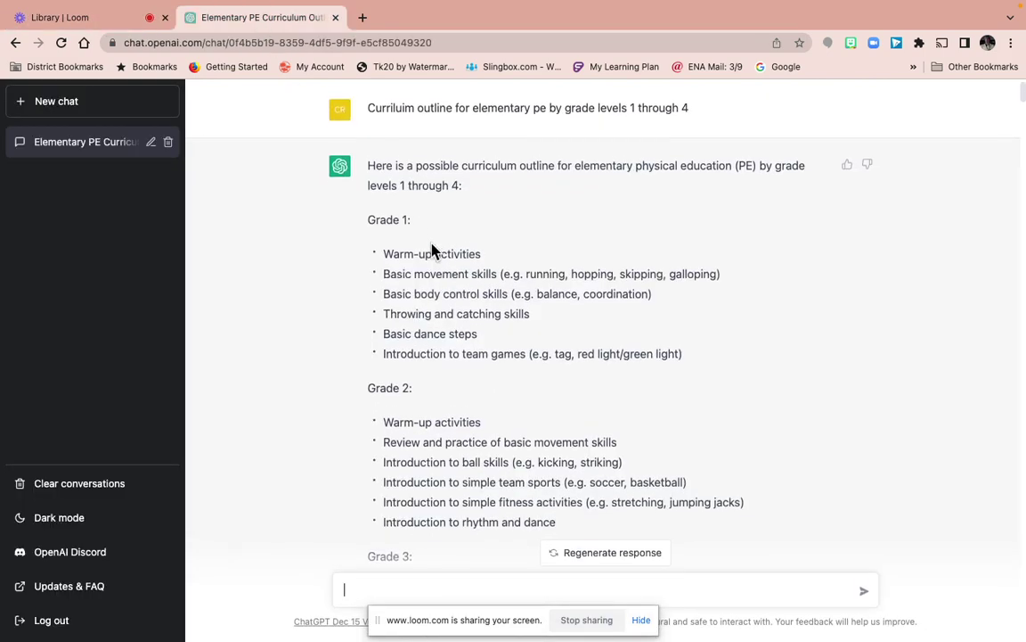
scroll(654, 499, down, 20)
scroll(655, 499, up, 20)
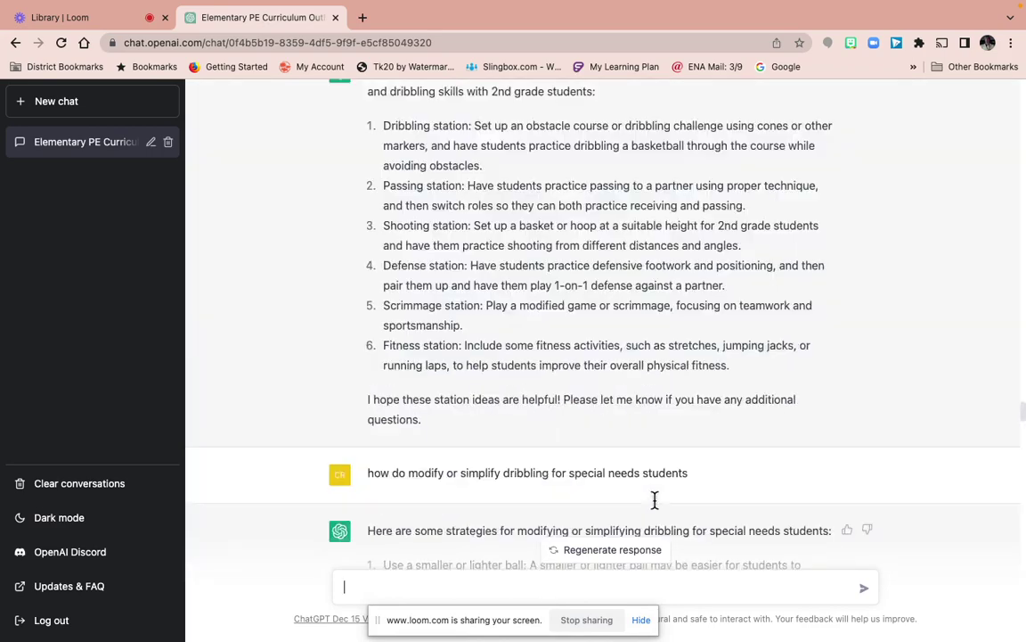
scroll(655, 503, up, 10)
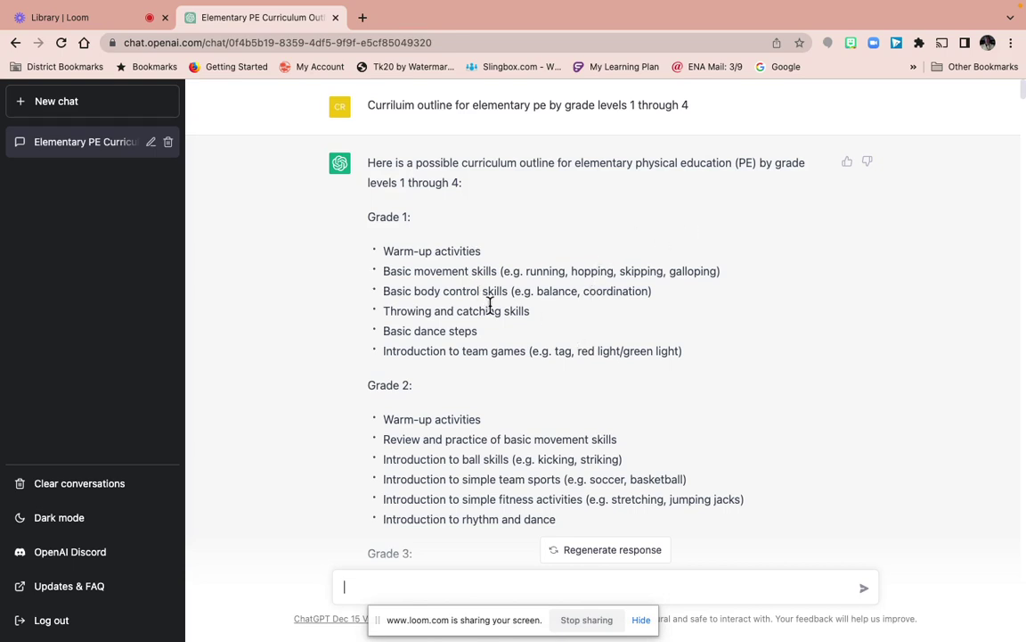
Read through the elementary PE curriculum outline for grades 1 through 4
scroll(490, 304, down, 1)
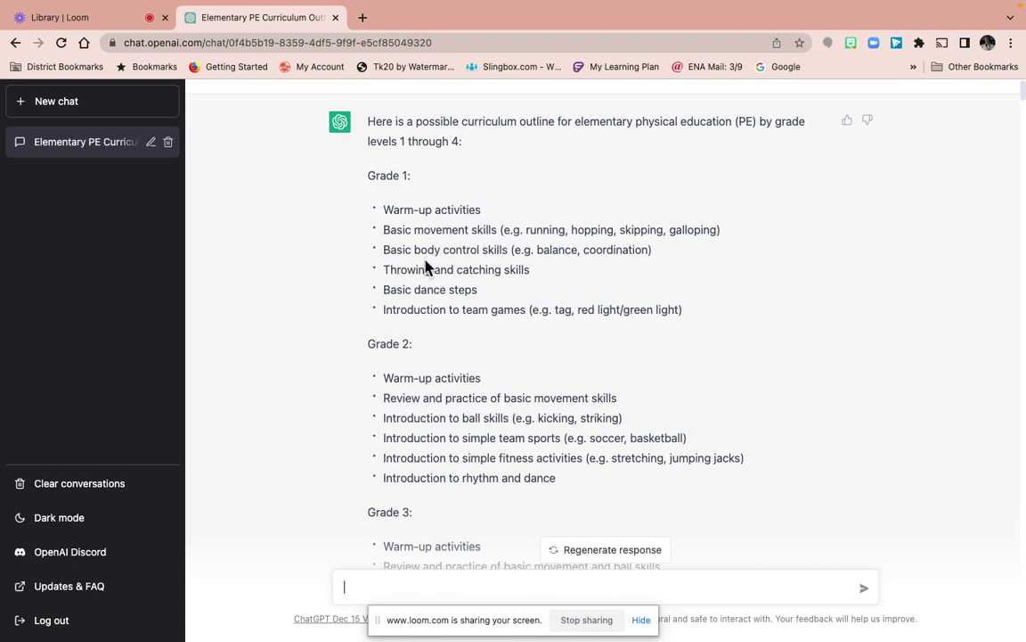
scroll(445, 376, down, 3)
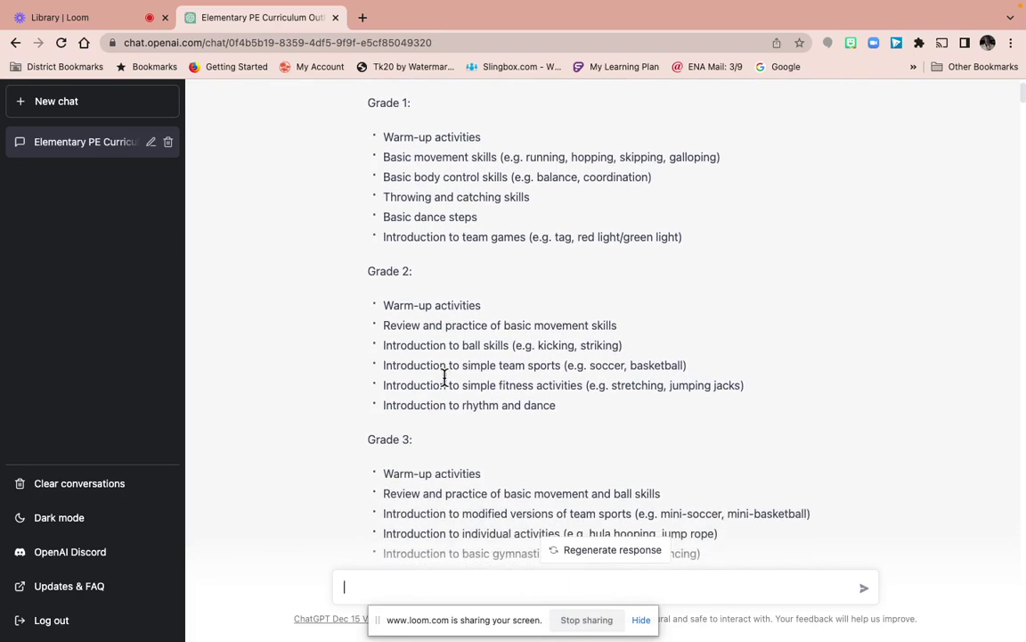
scroll(445, 376, down, 2)
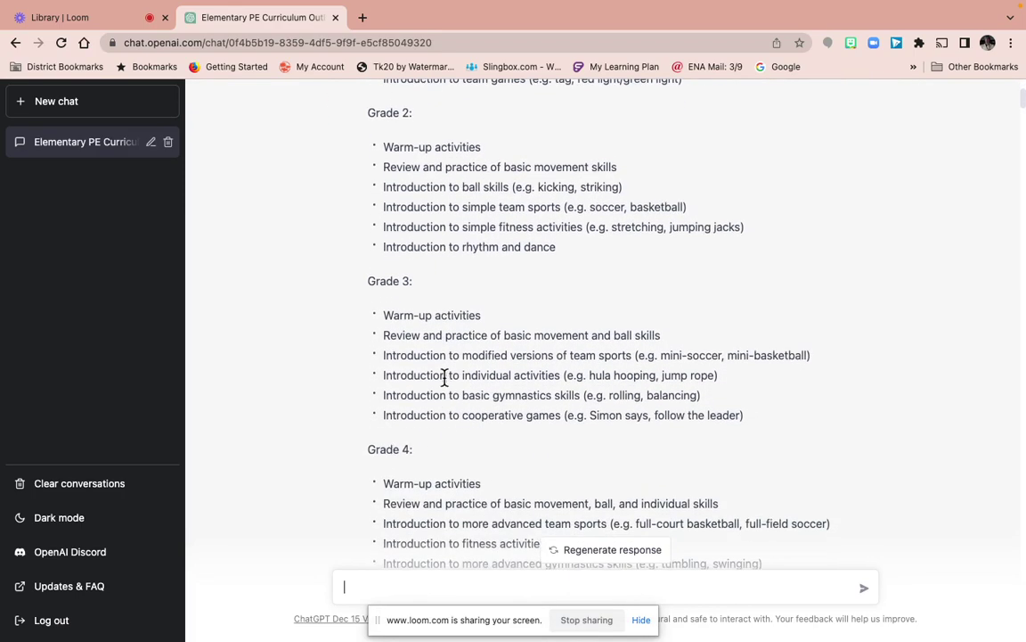
scroll(445, 377, down, 2)
scroll(445, 377, down, 5)
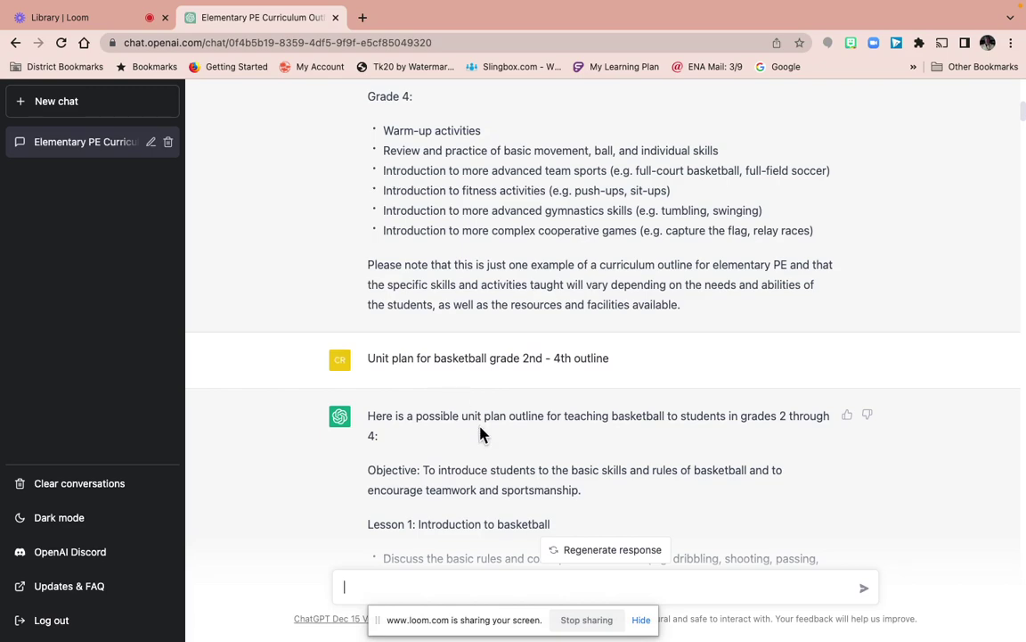
Review the basketball unit plan outline for grades 2 through 4, lesson by lesson
scroll(581, 401, down, 3)
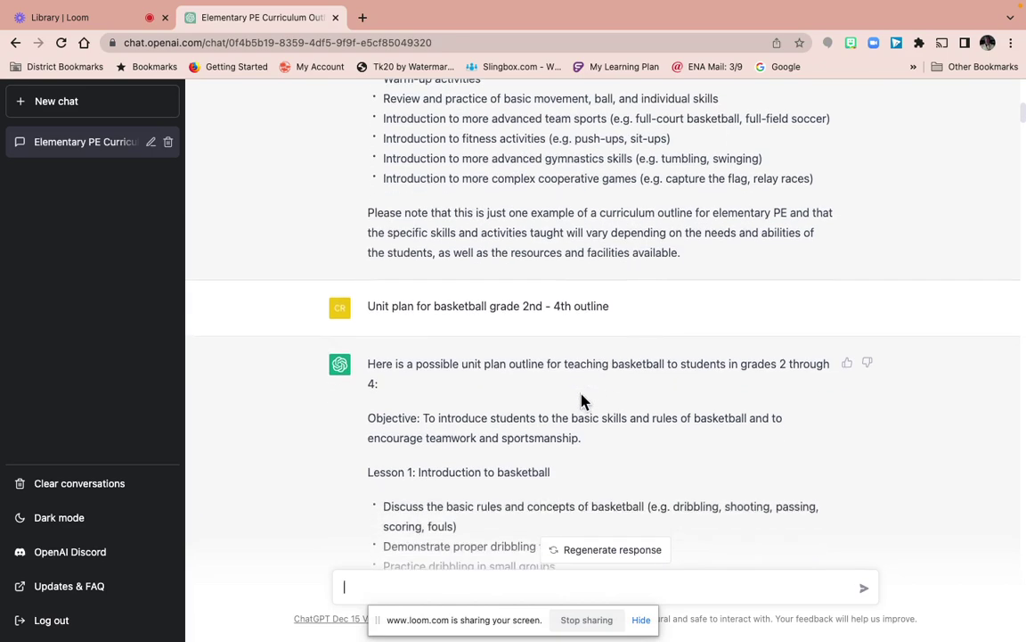
scroll(570, 499, down, 2)
scroll(571, 501, down, 3)
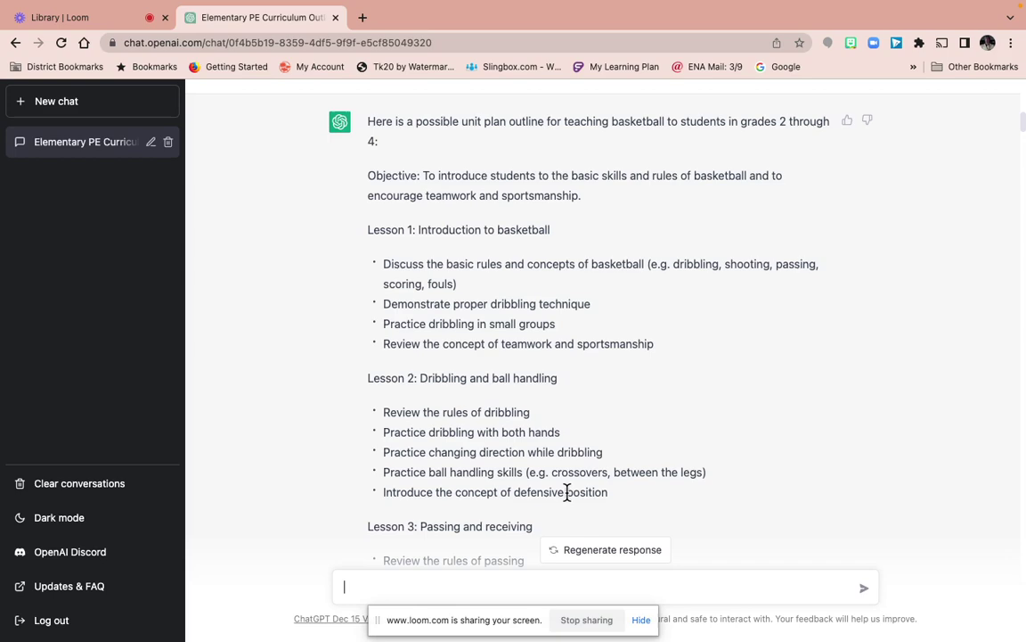
scroll(532, 441, down, 3)
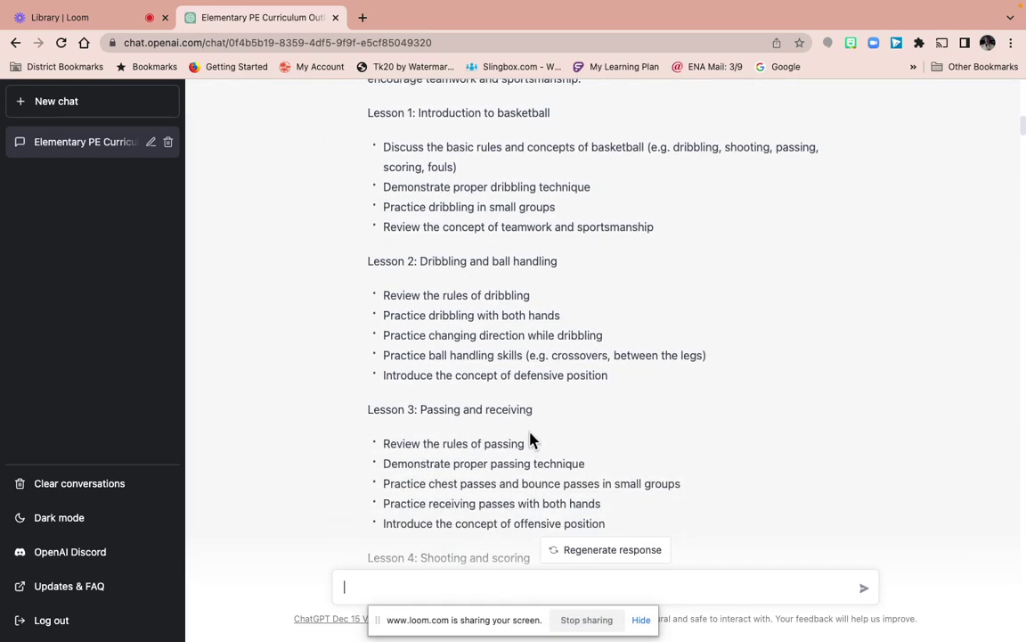
scroll(493, 425, down, 1)
scroll(531, 426, down, 2)
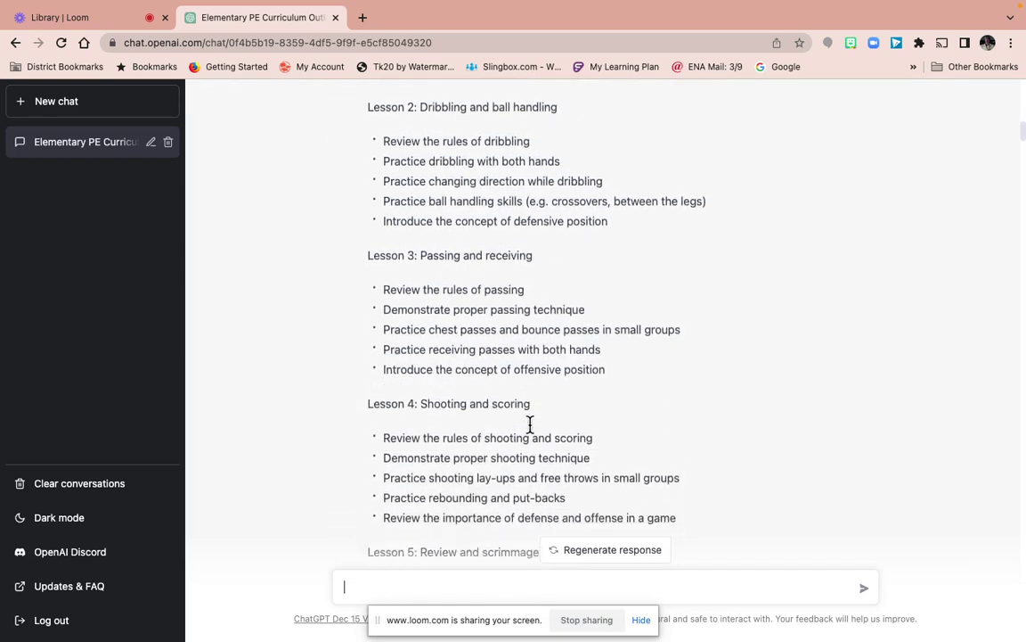
scroll(531, 428, down, 8)
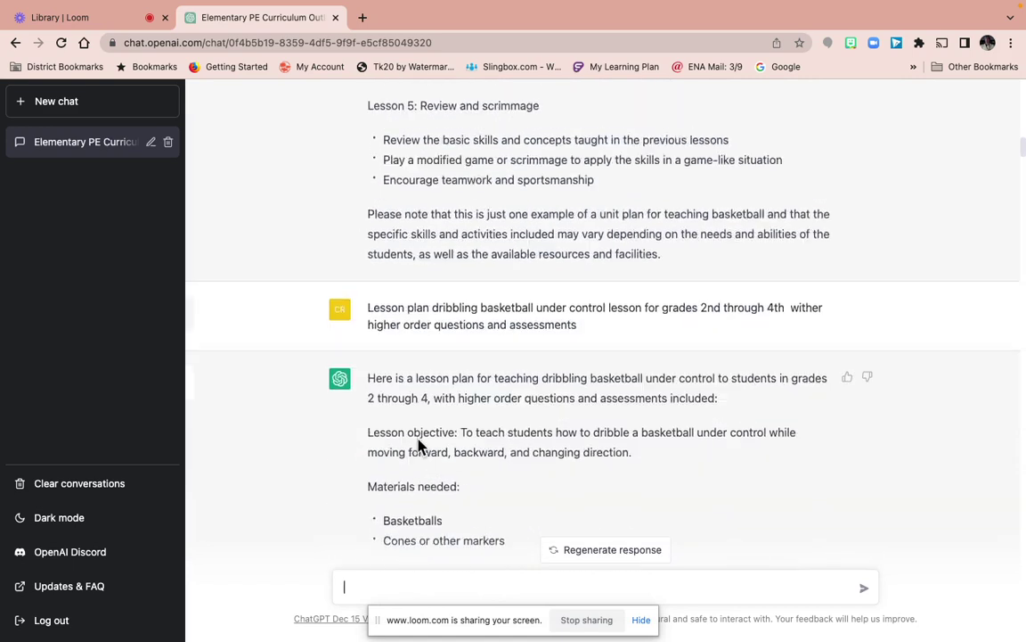
Examine the dribbling lesson plan for grades 2 through 4, including its practice activities, higher order questions, assessment and closure
scroll(426, 410, down, 1)
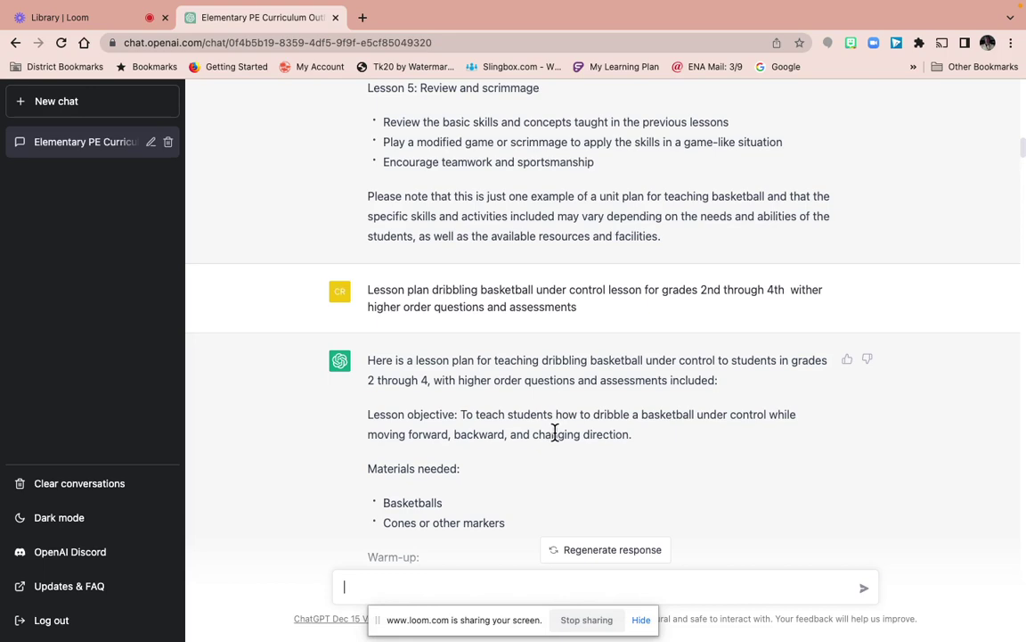
scroll(554, 430, down, 2)
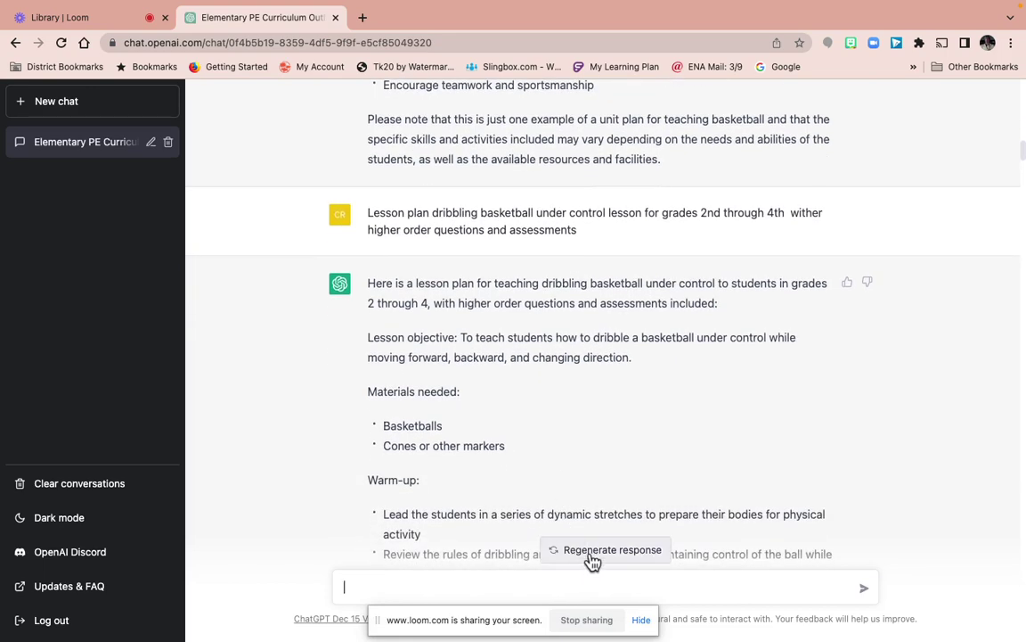
scroll(621, 472, down, 1)
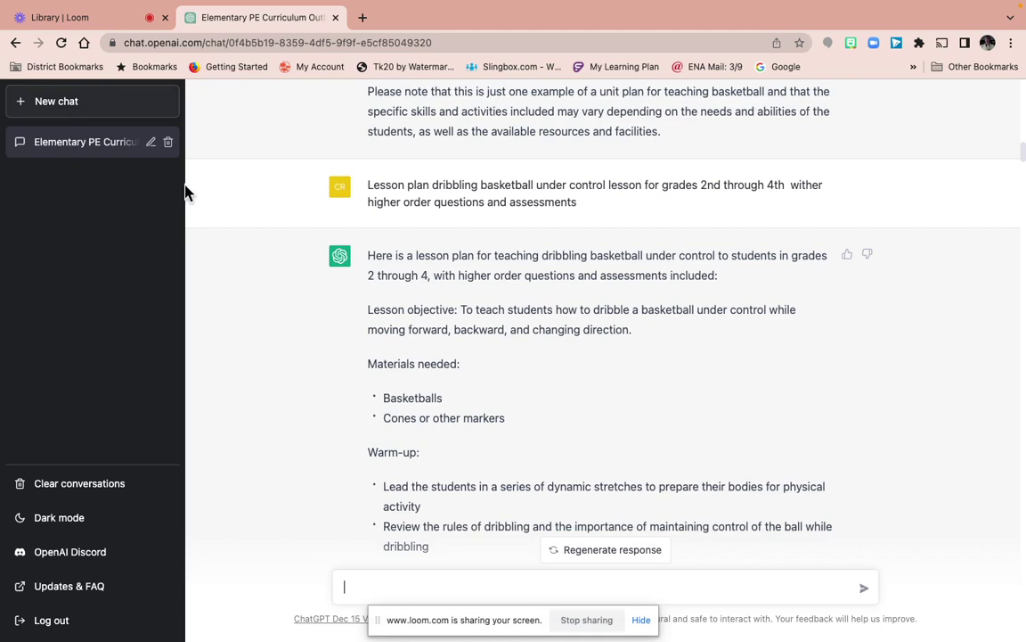
scroll(575, 421, down, 2)
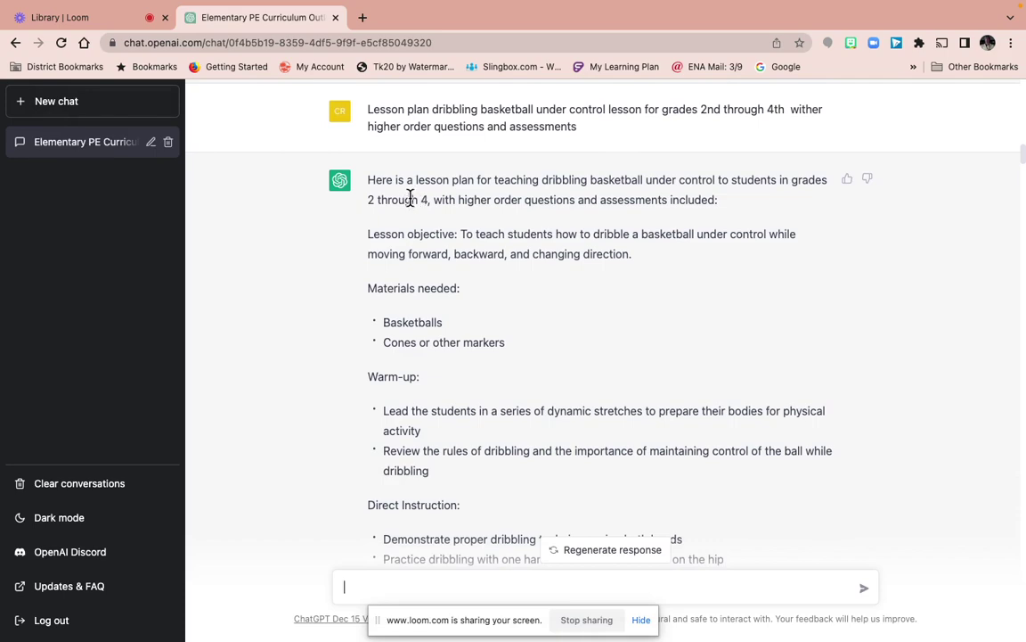
scroll(596, 322, down, 5)
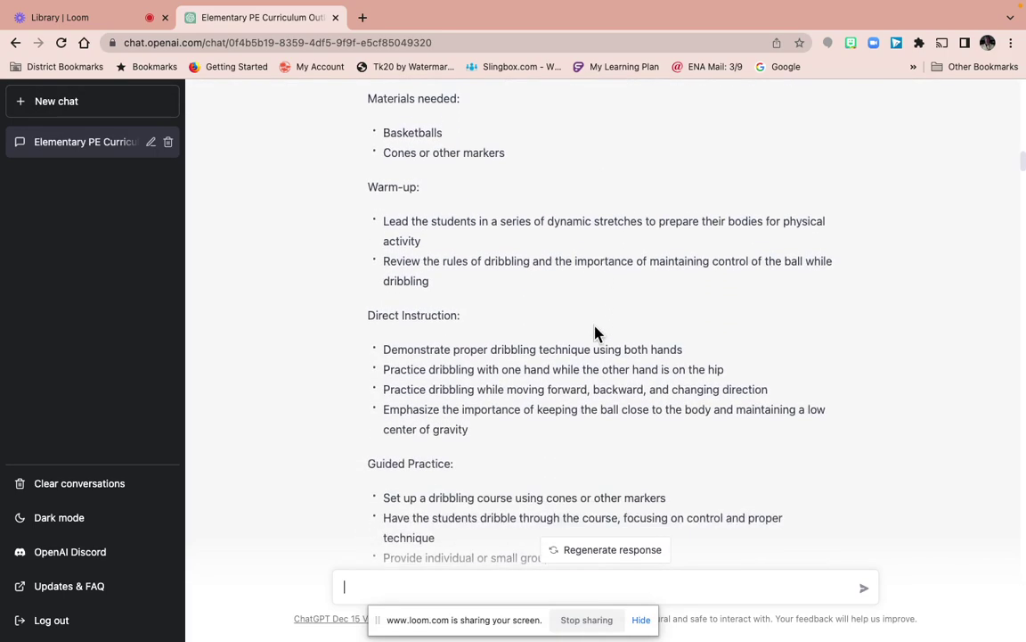
scroll(596, 325, down, 4)
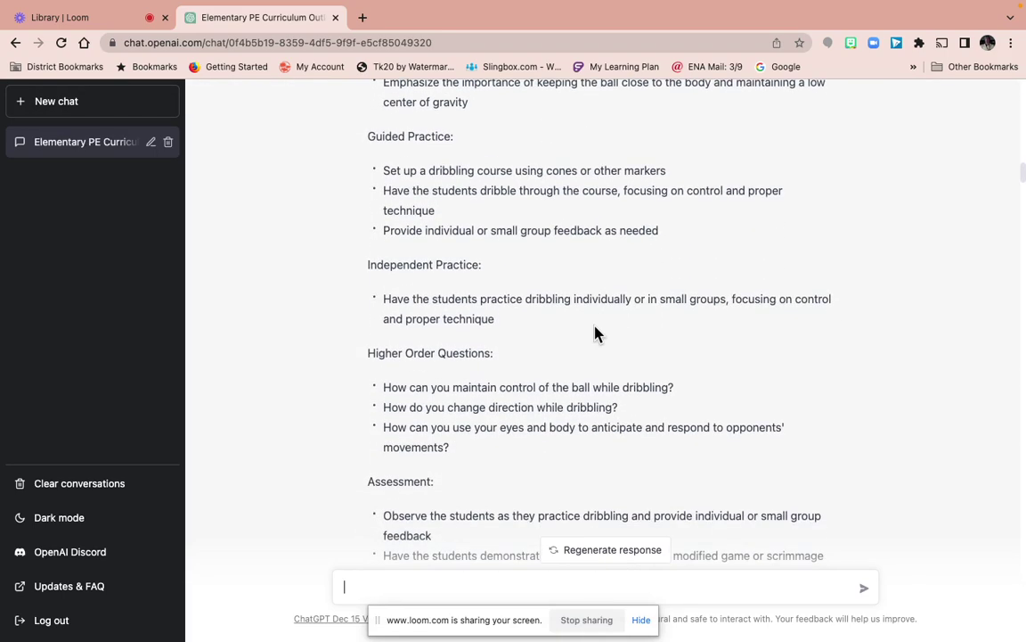
scroll(595, 334, up, 4)
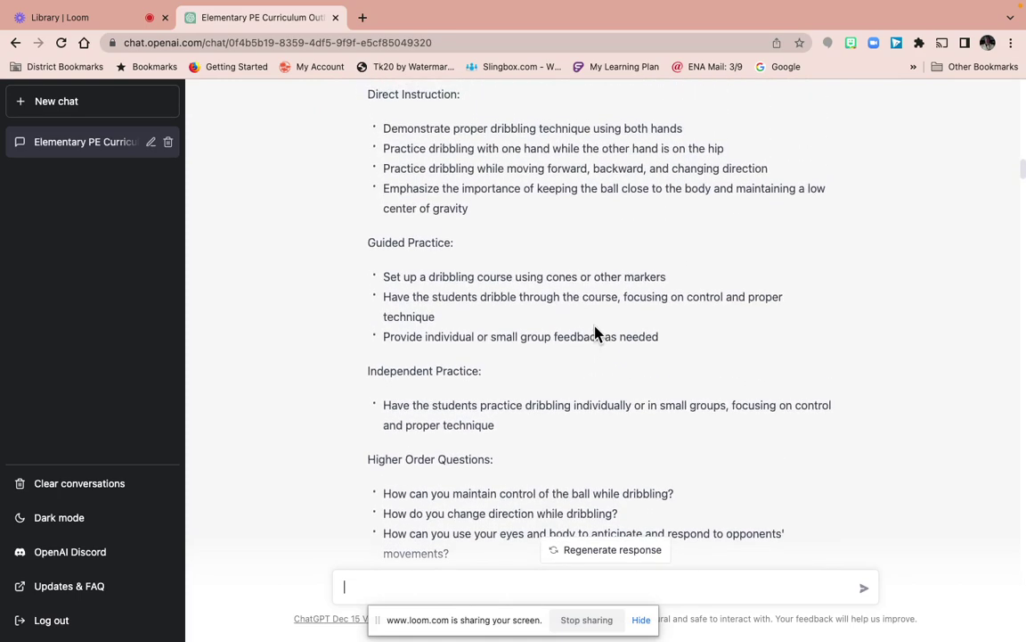
scroll(595, 334, down, 4)
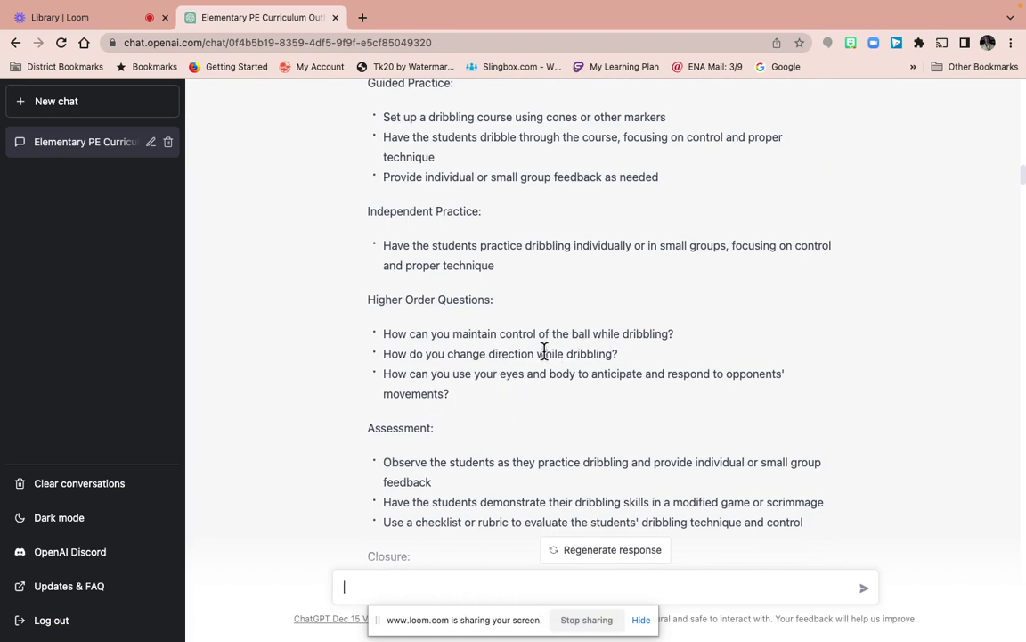
scroll(600, 429, down, 1)
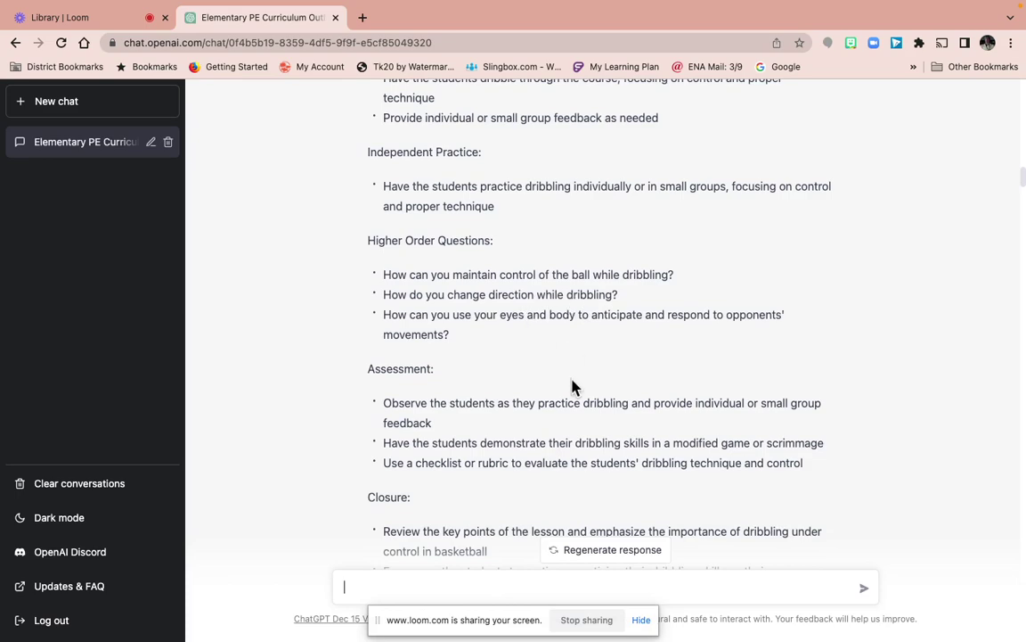
scroll(573, 385, down, 5)
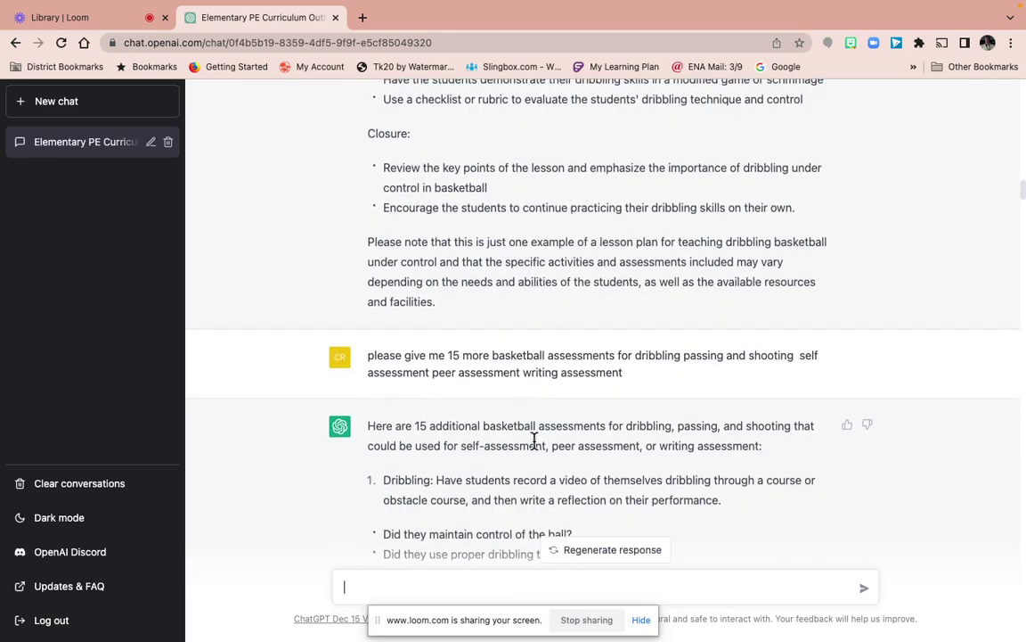
Review the additional basketball self, peer and writing assessments for dribbling, passing and shooting
scroll(534, 439, down, 1)
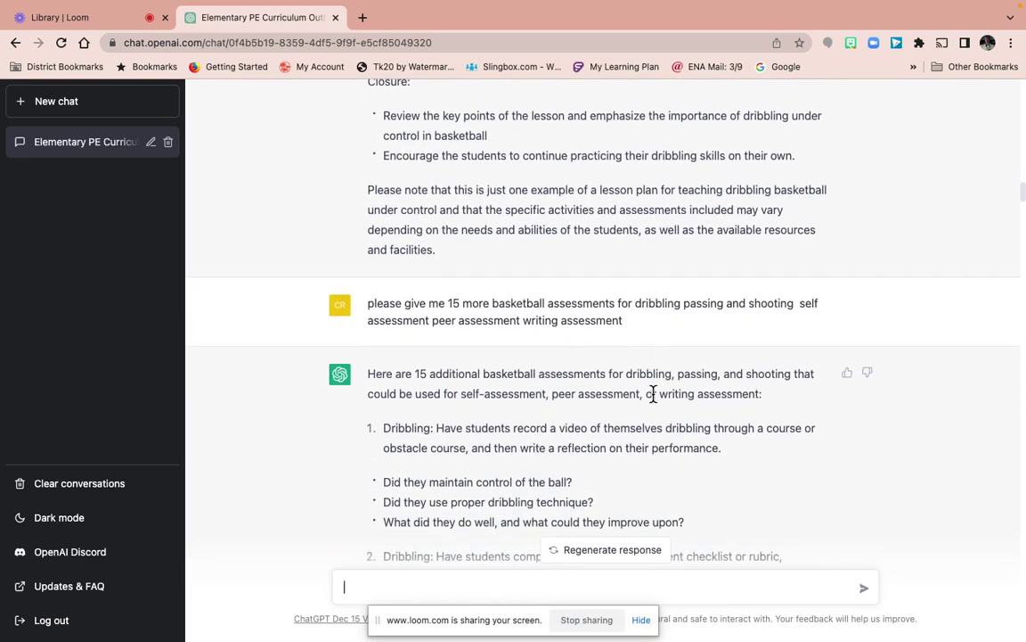
scroll(651, 396, down, 1)
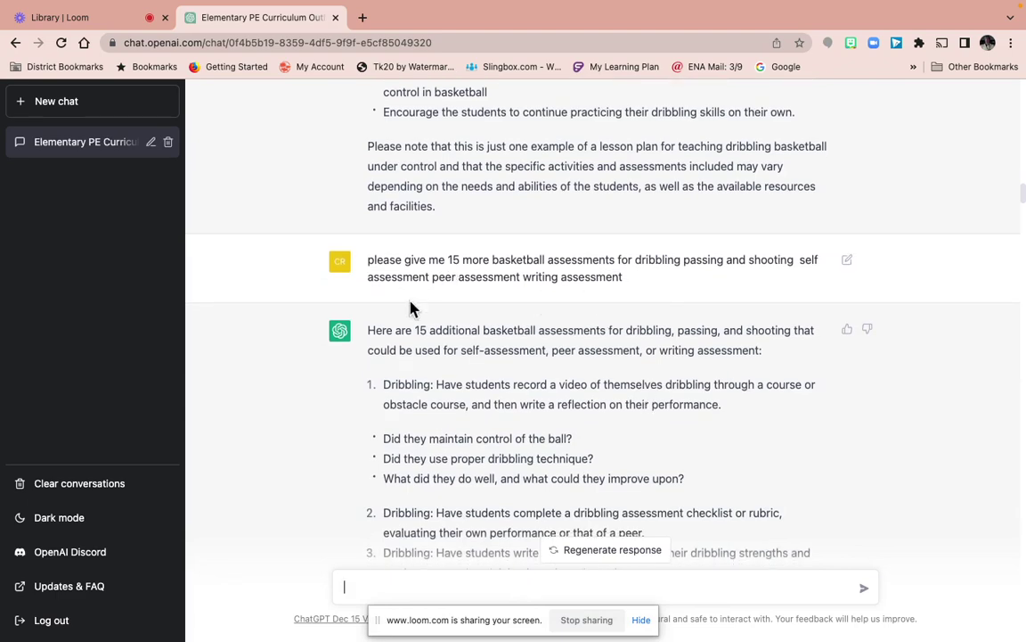
scroll(564, 425, down, 1)
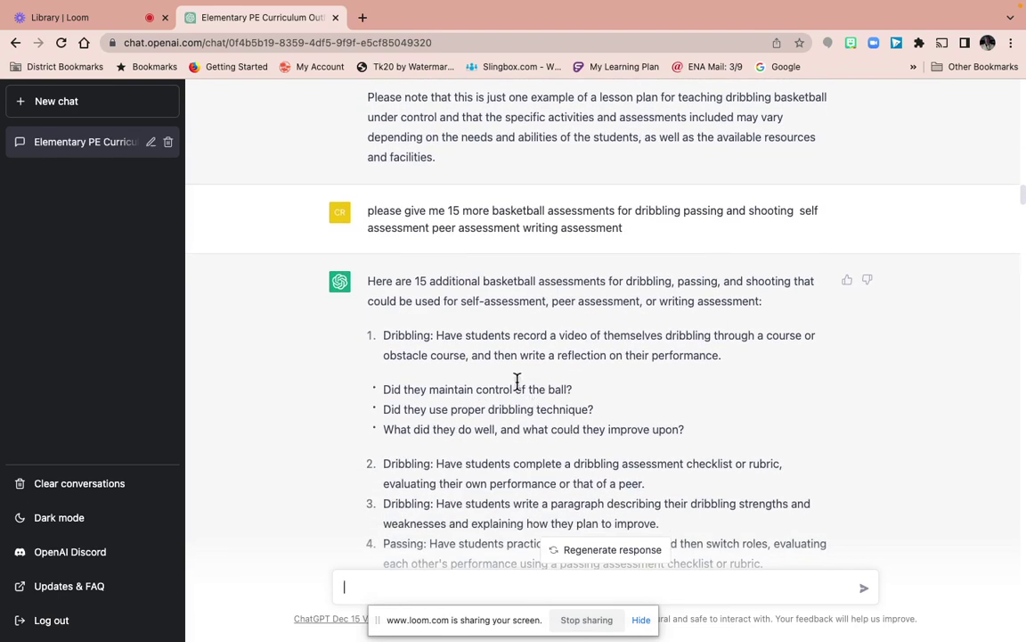
scroll(529, 426, down, 1)
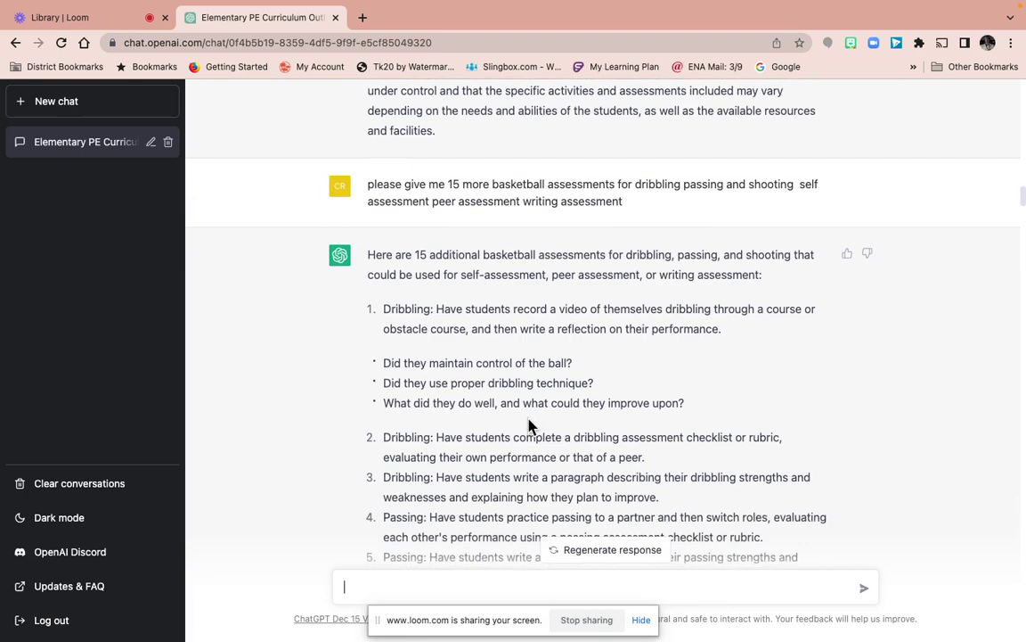
scroll(529, 426, down, 2)
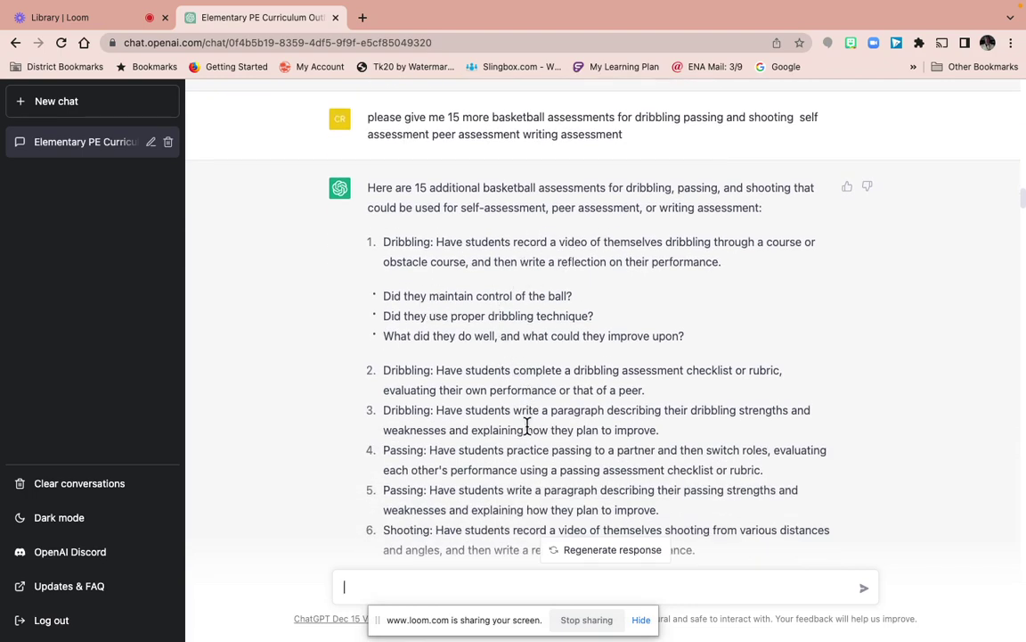
scroll(526, 430, down, 2)
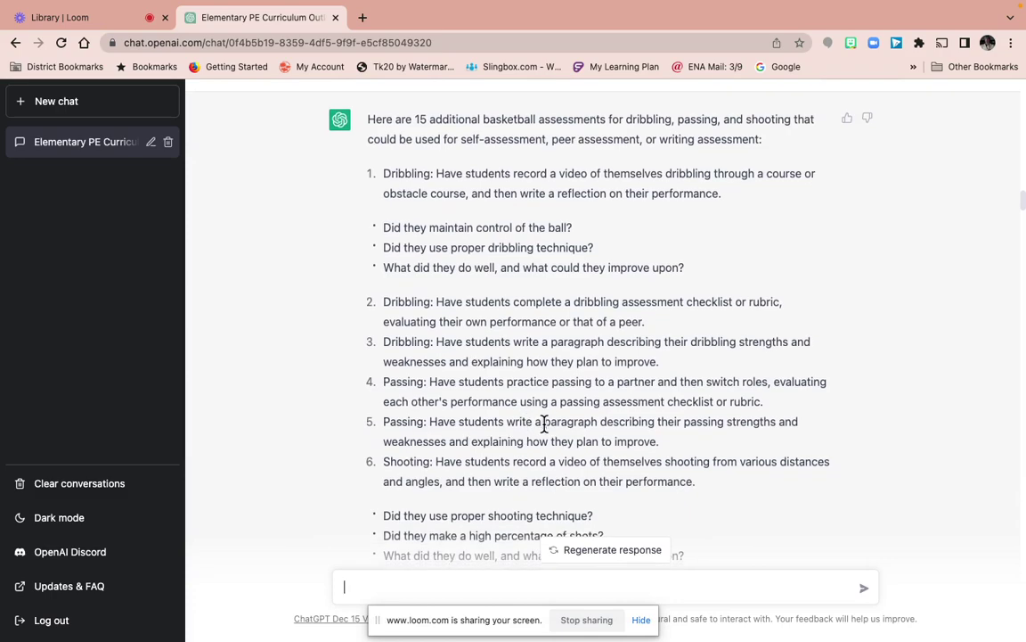
scroll(545, 426, down, 5)
scroll(544, 424, down, 13)
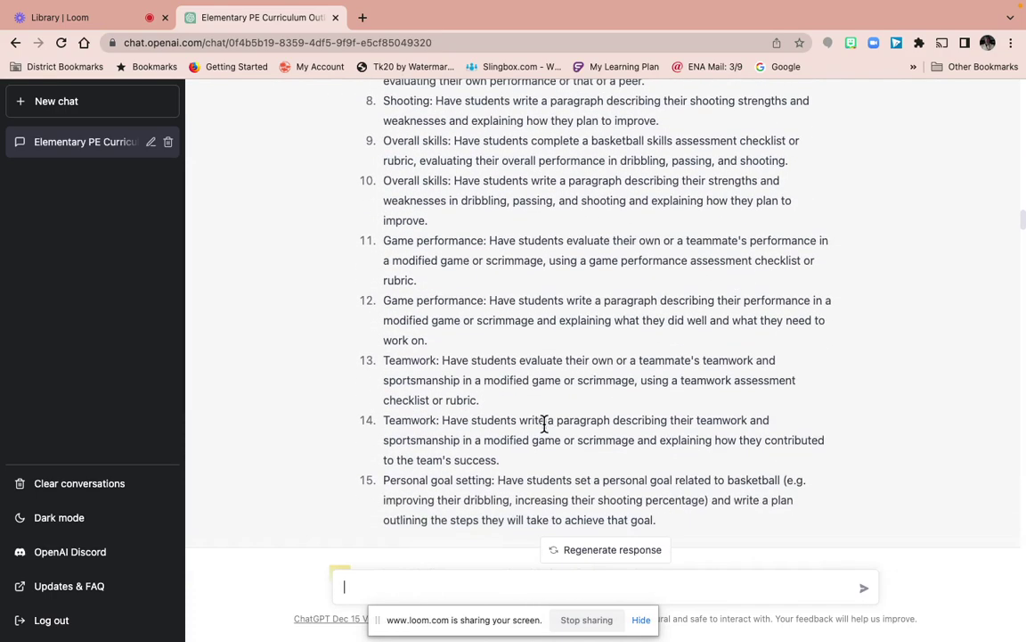
Review the table of 15 basketball assessments for 4th grade, covering self, peer and writing assessments
scroll(544, 424, down, 5)
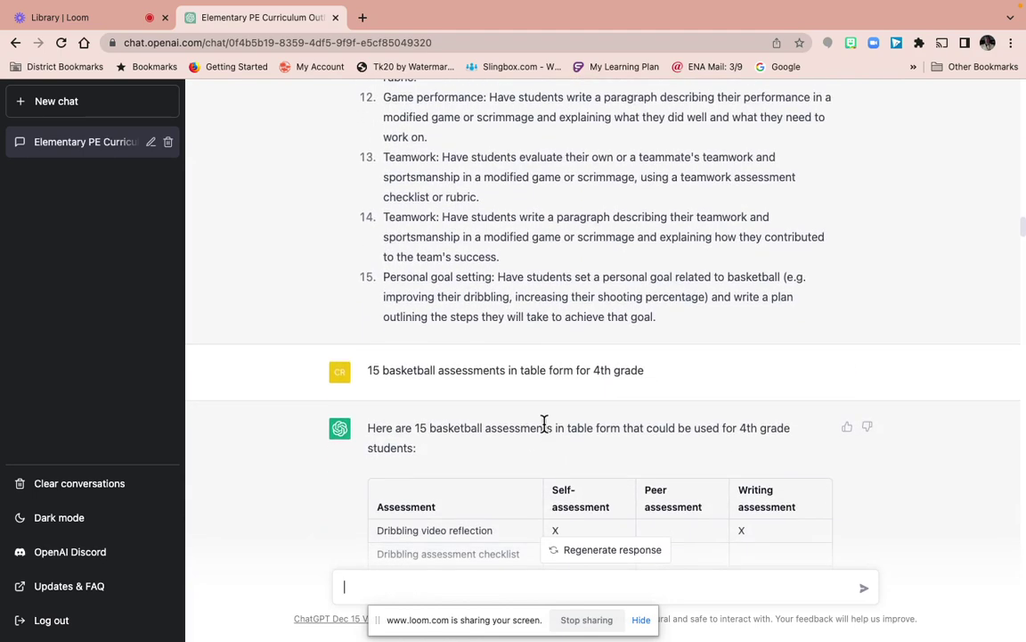
scroll(545, 424, down, 1)
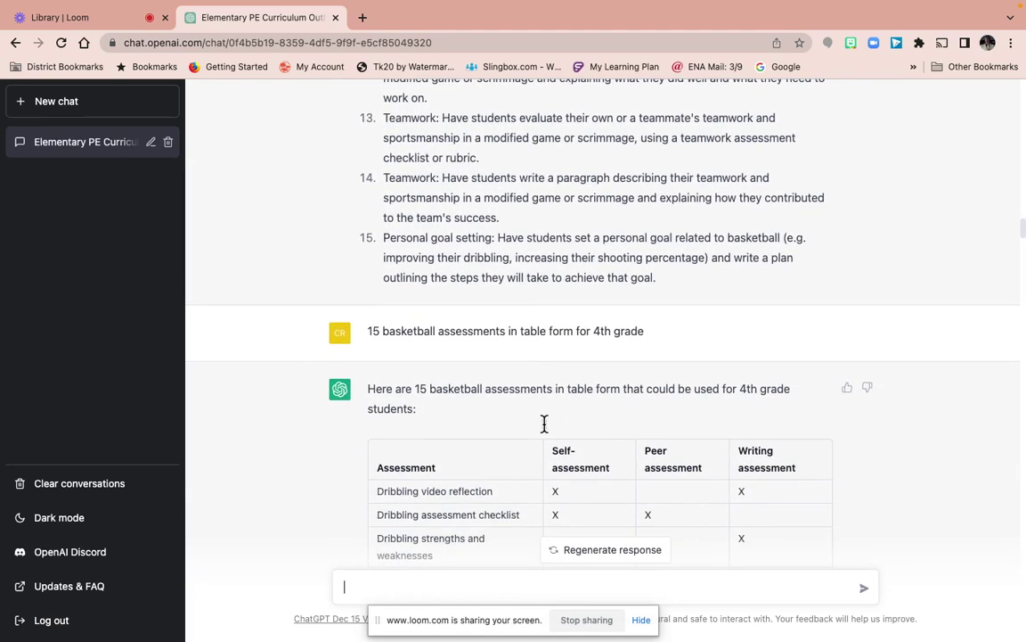
scroll(544, 424, down, 2)
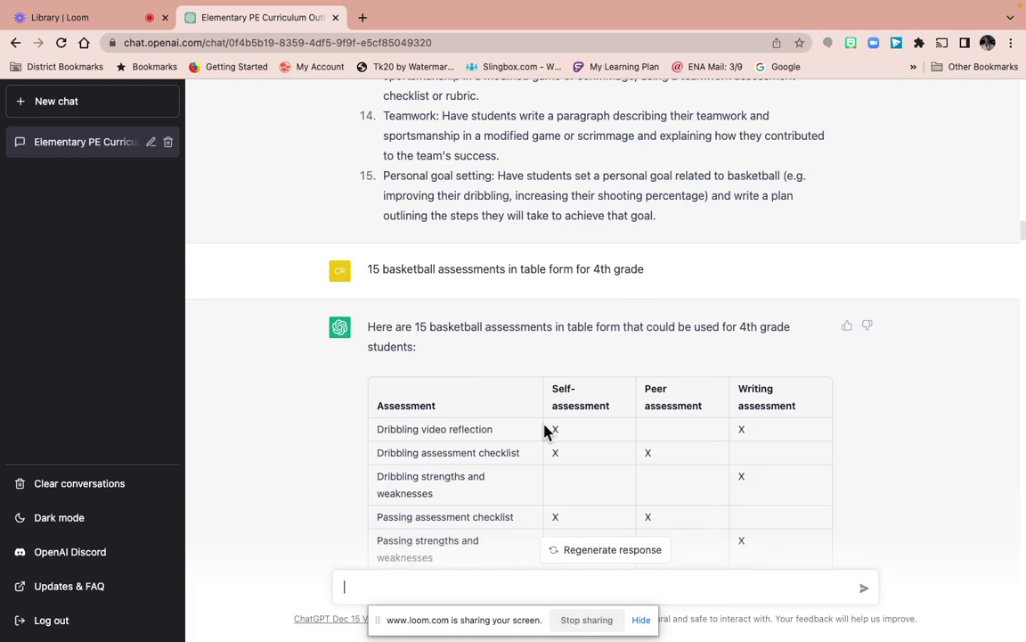
scroll(544, 430, down, 1)
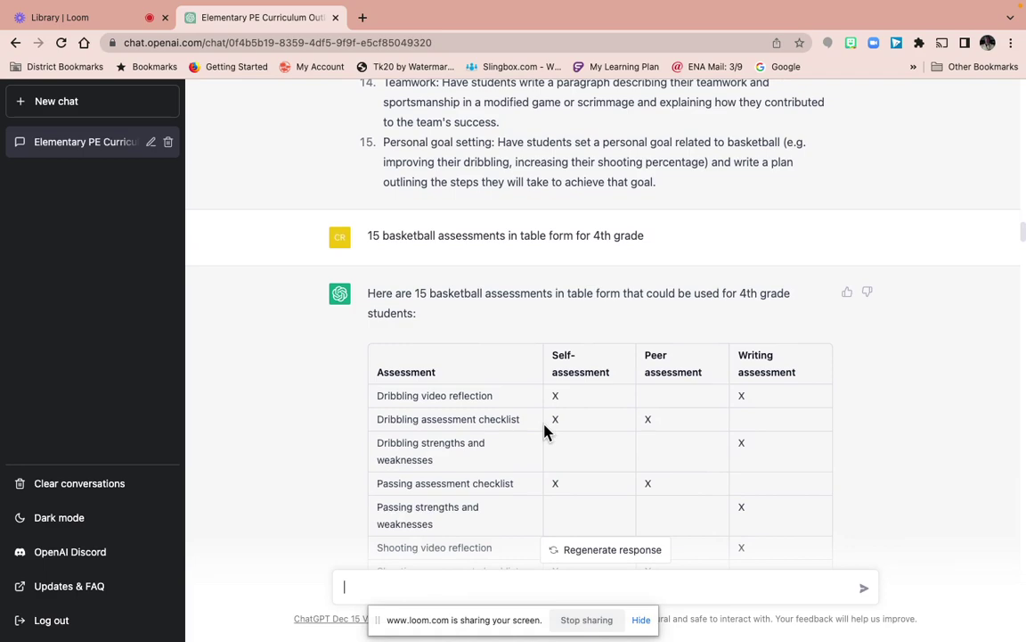
scroll(545, 431, down, 5)
scroll(546, 432, down, 12)
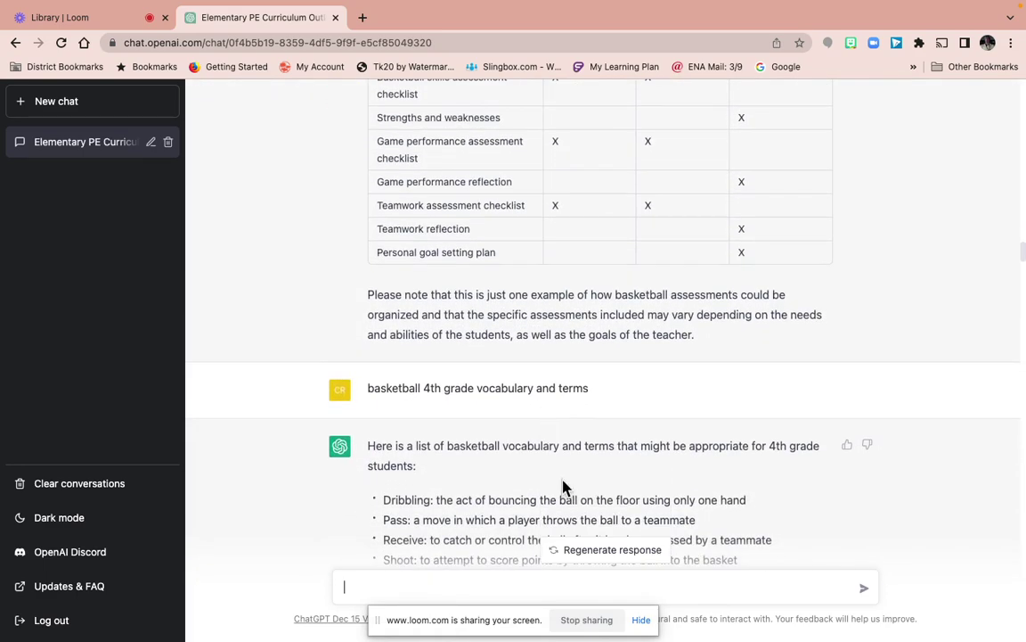
Read through the list of 4th grade basketball vocabulary and terms, from dribbling to traveling
scroll(534, 494, down, 1)
scroll(534, 494, down, 5)
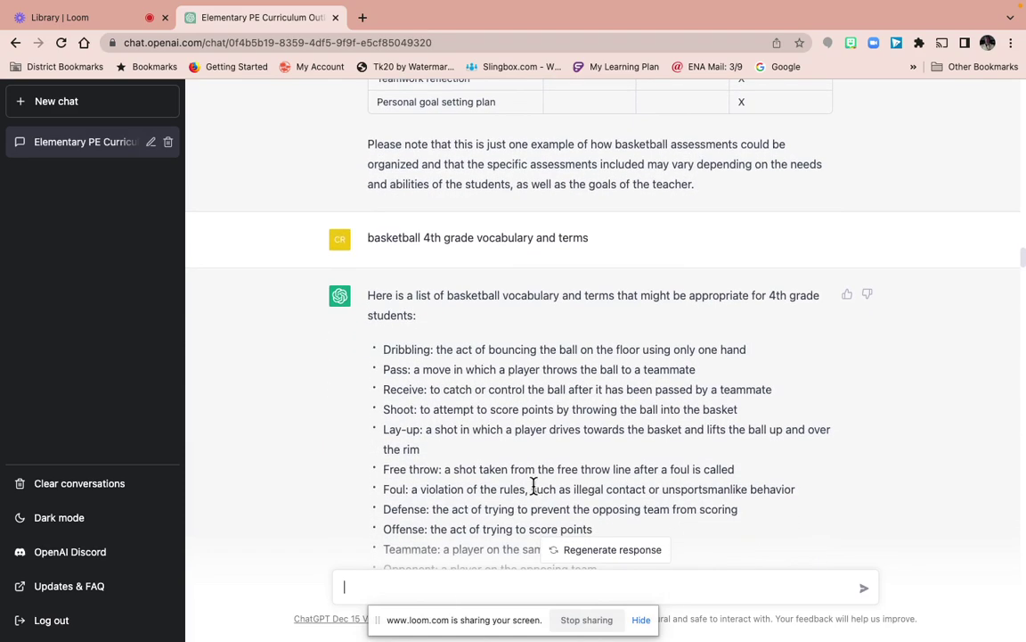
scroll(526, 410, down, 1)
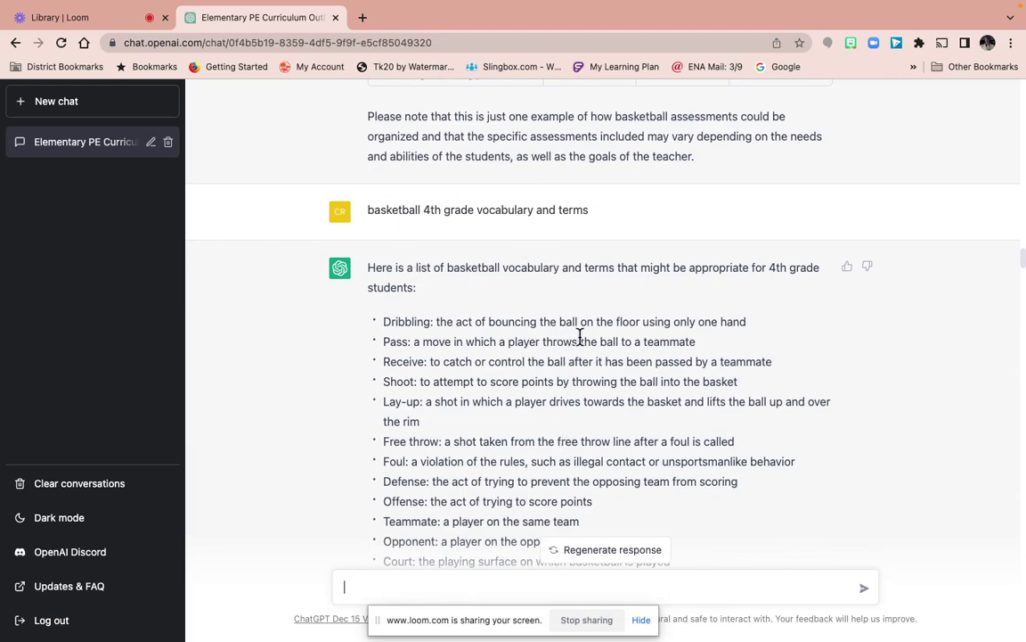
scroll(579, 337, down, 4)
scroll(579, 337, down, 1)
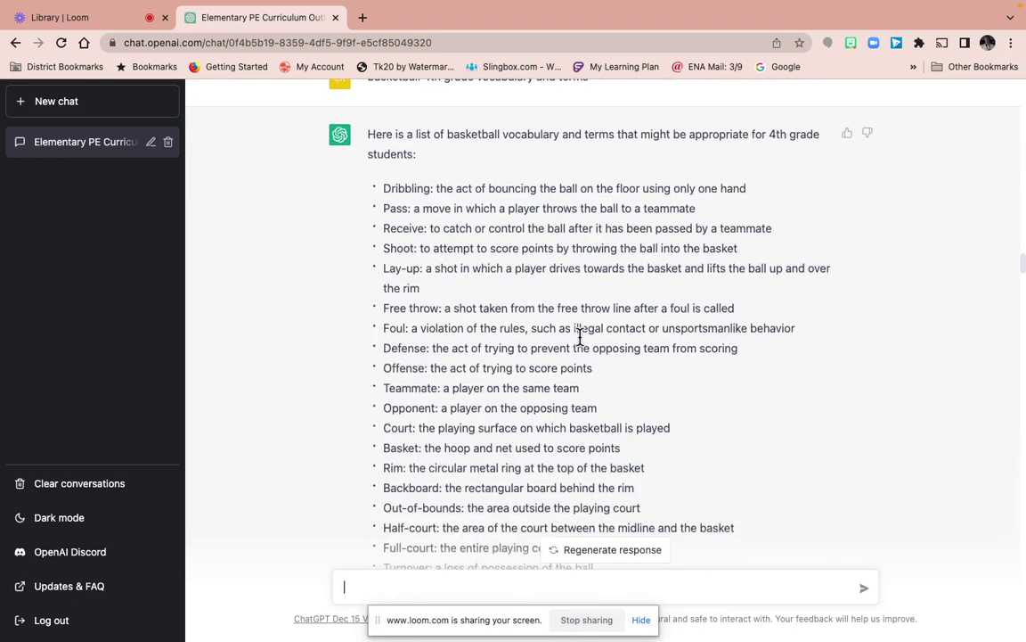
scroll(579, 336, down, 2)
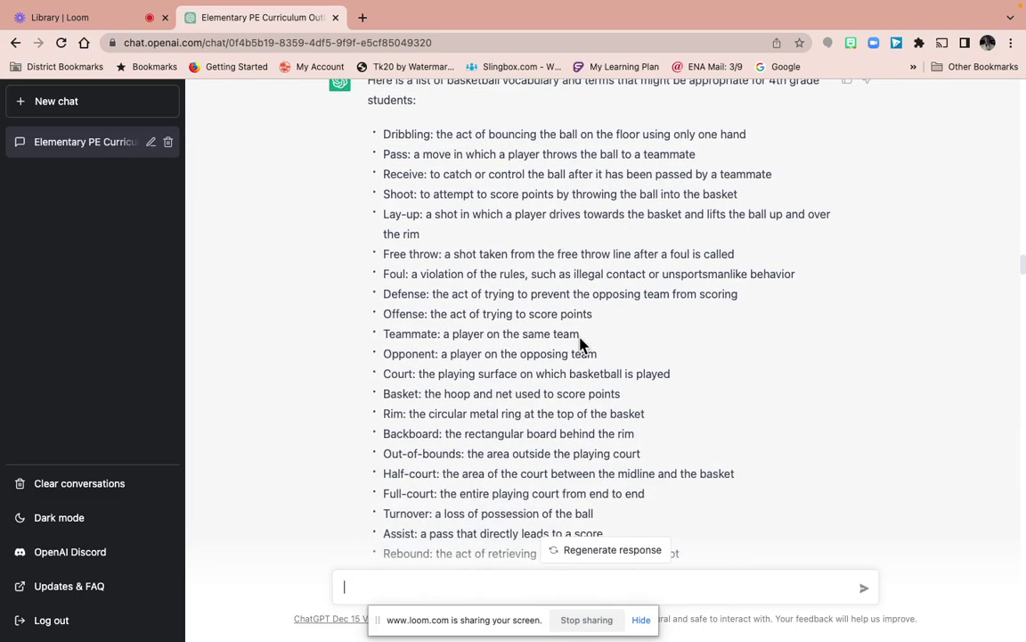
scroll(579, 345, down, 5)
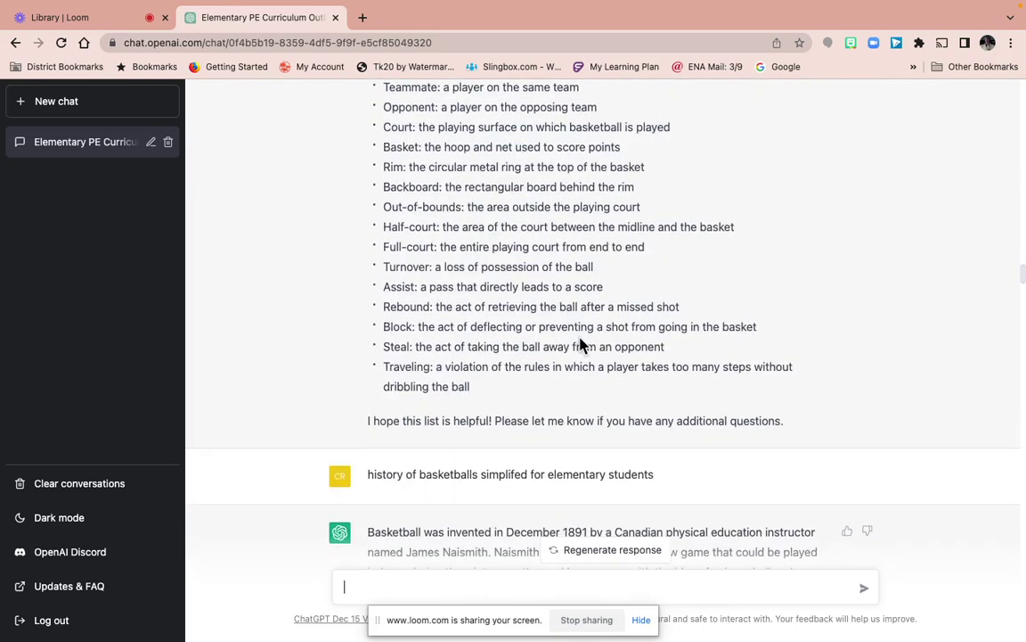
Read the history of basketballs simplified for elementary students
scroll(580, 338, down, 2)
scroll(579, 339, down, 2)
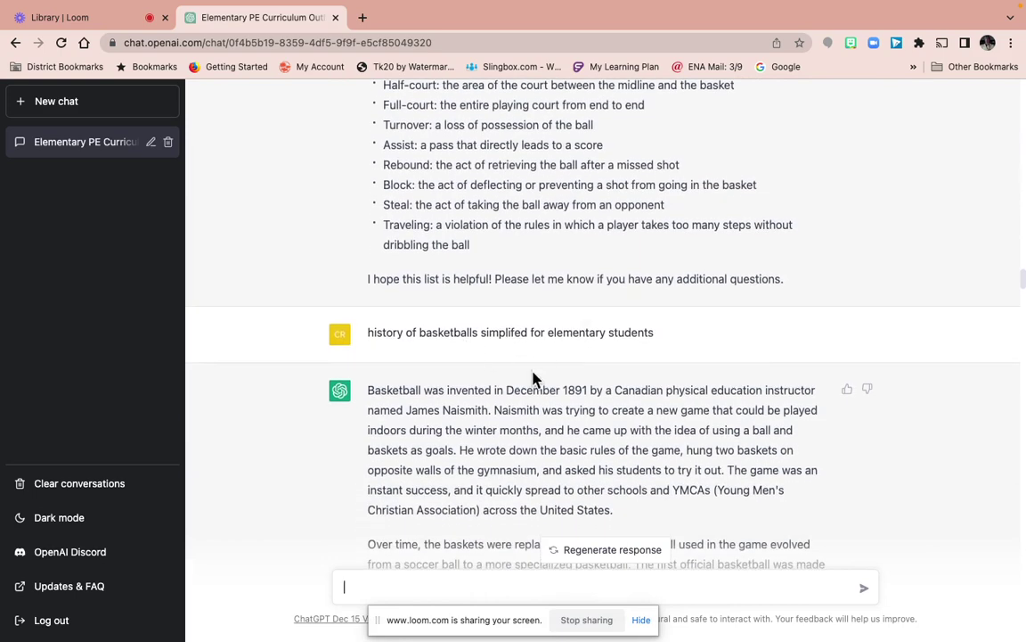
scroll(526, 392, down, 4)
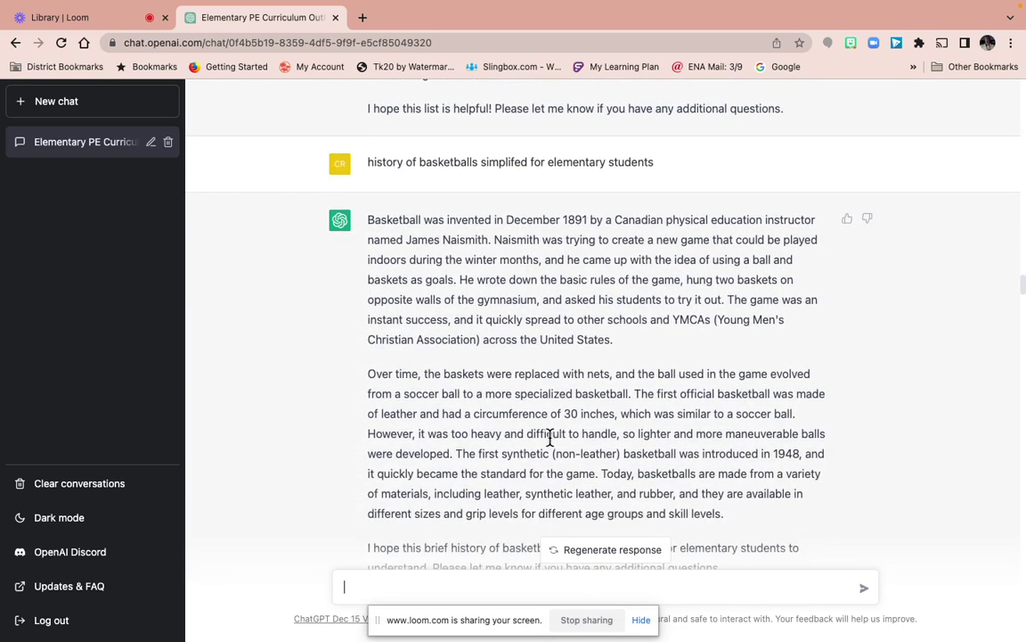
scroll(550, 437, down, 2)
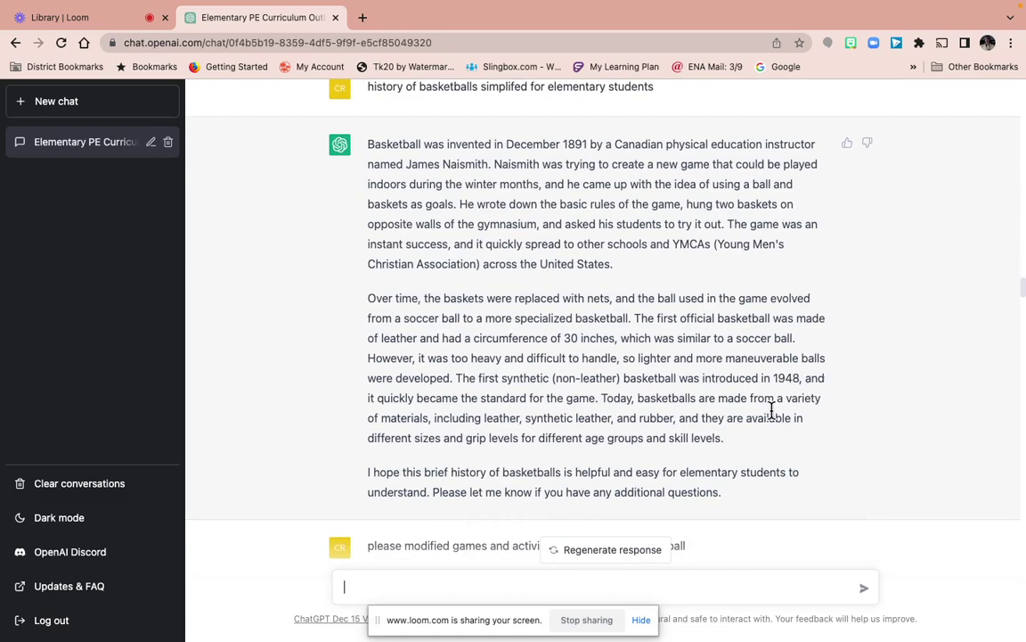
Review the modified games and activities for elementary basketball, from the dribbling relay race to mini-games
scroll(771, 410, down, 7)
scroll(774, 417, up, 2)
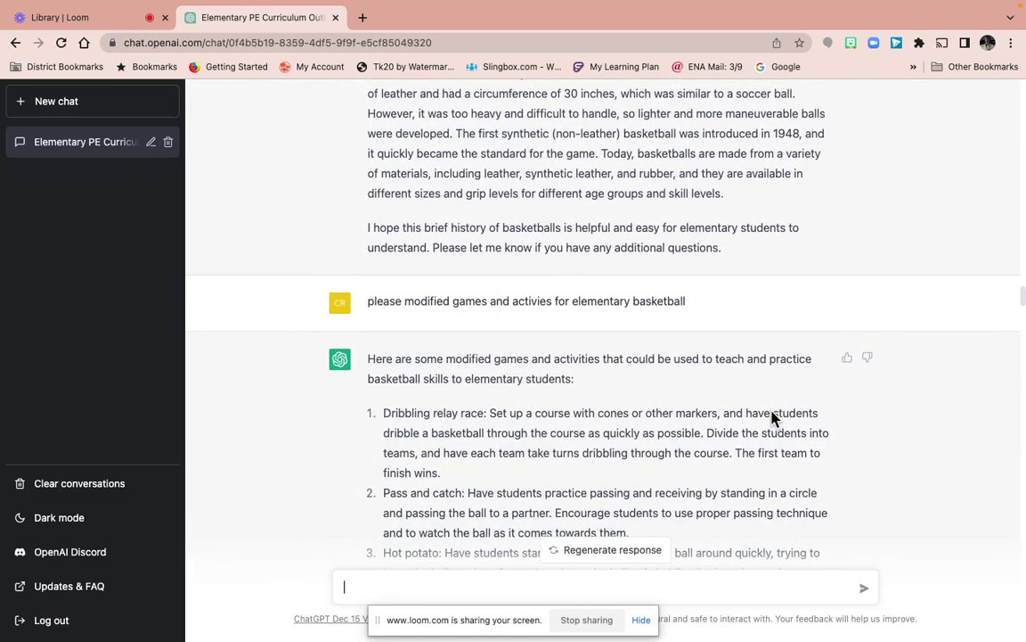
scroll(772, 414, down, 3)
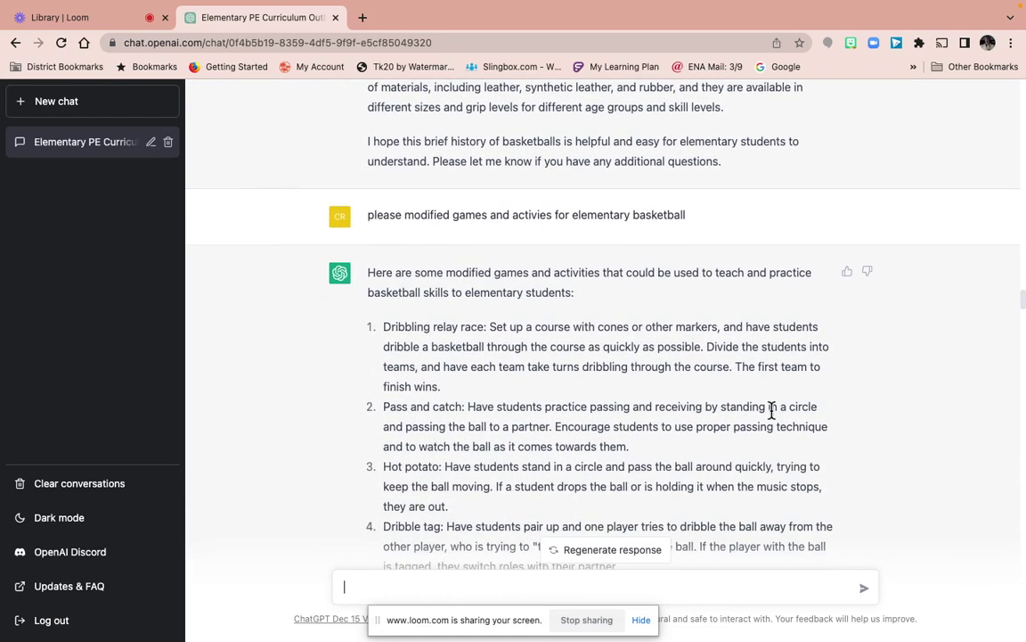
scroll(772, 411, down, 2)
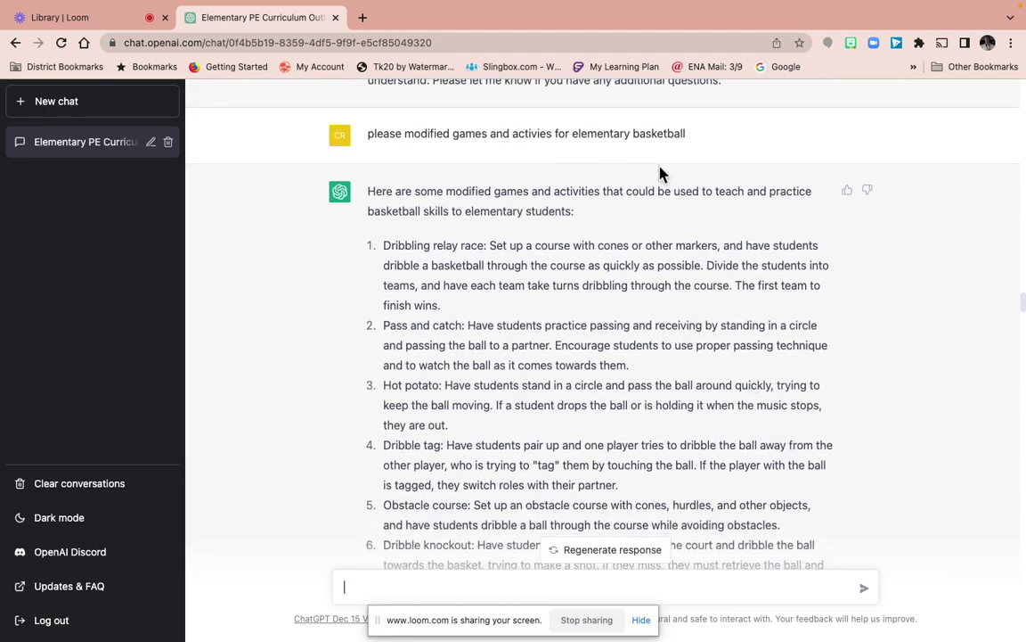
scroll(588, 361, down, 1)
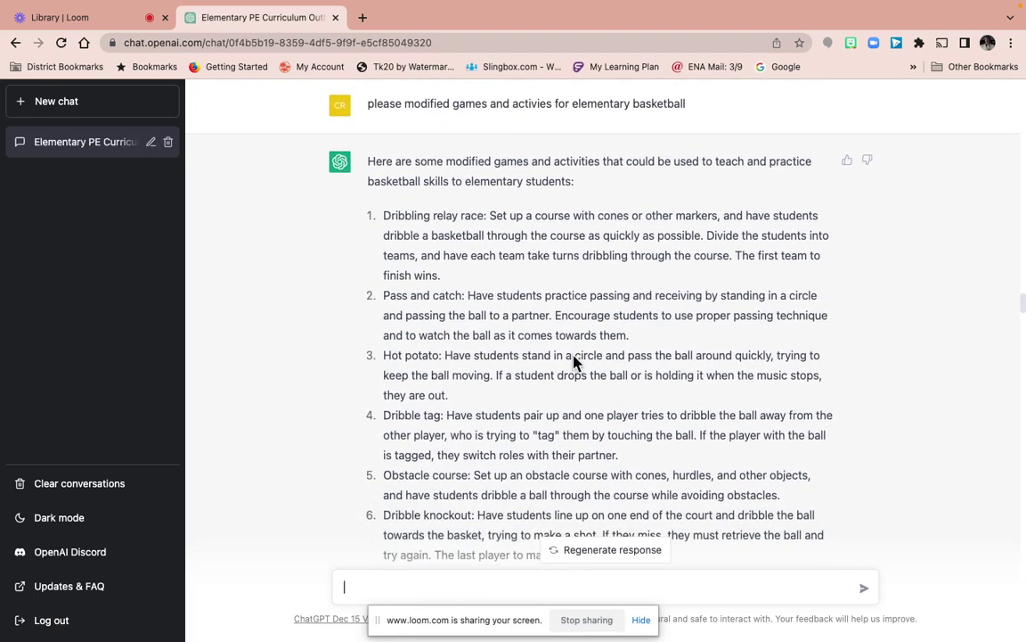
scroll(573, 354, down, 2)
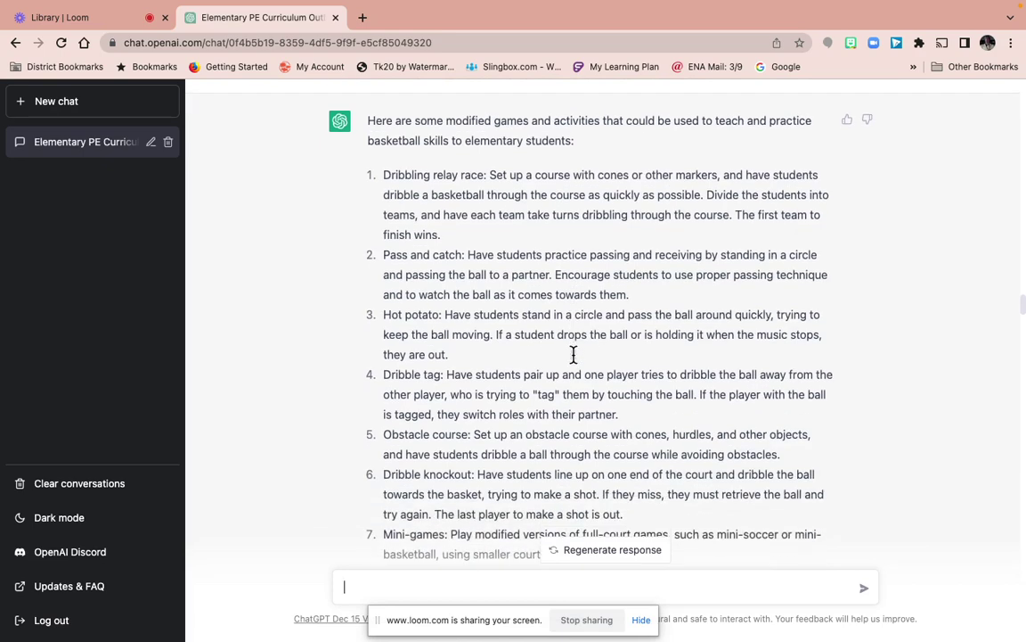
scroll(573, 355, down, 6)
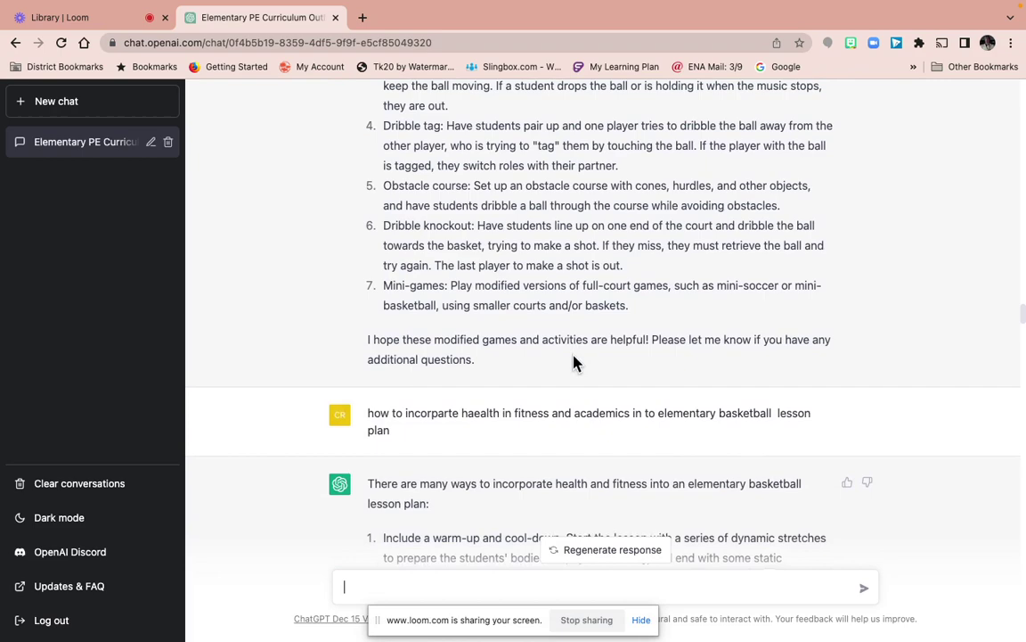
Examine the suggestions for incorporating health, fitness and academics into an elementary basketball lesson plan
scroll(575, 361, down, 2)
scroll(573, 362, down, 1)
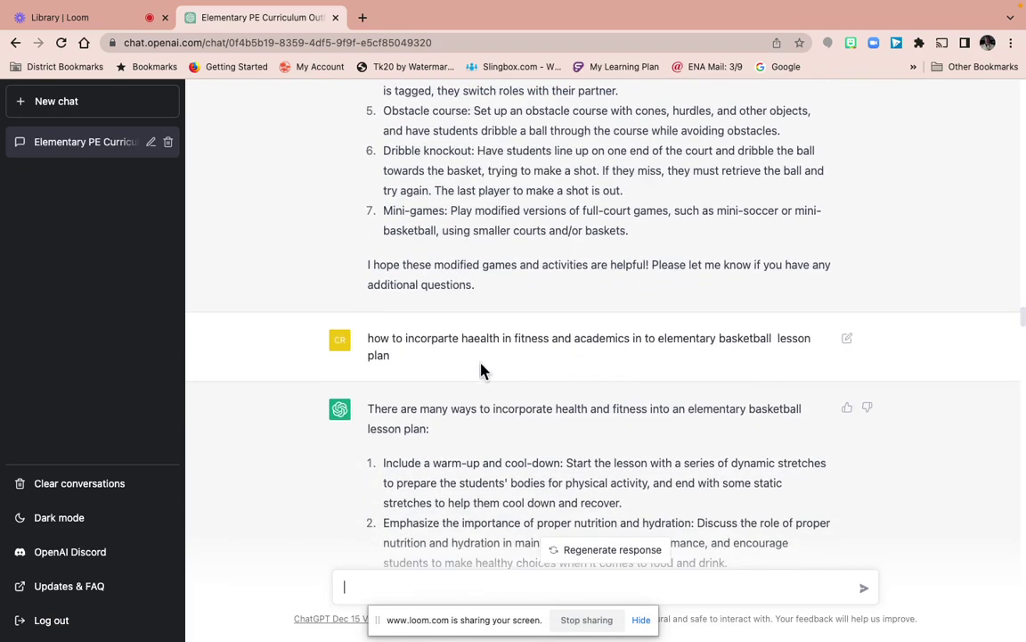
scroll(519, 446, down, 2)
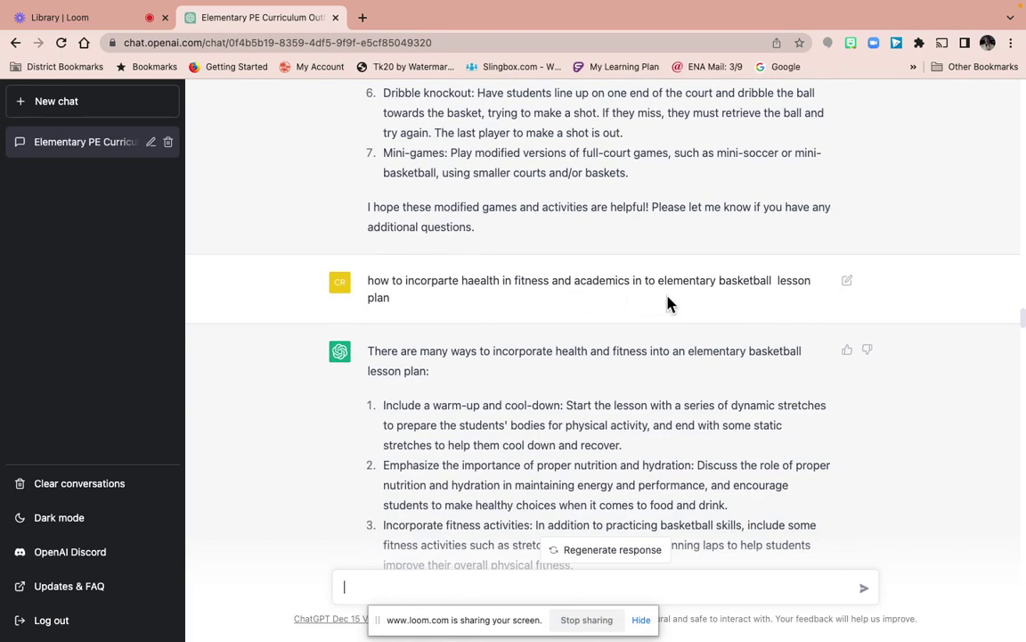
scroll(643, 425, down, 2)
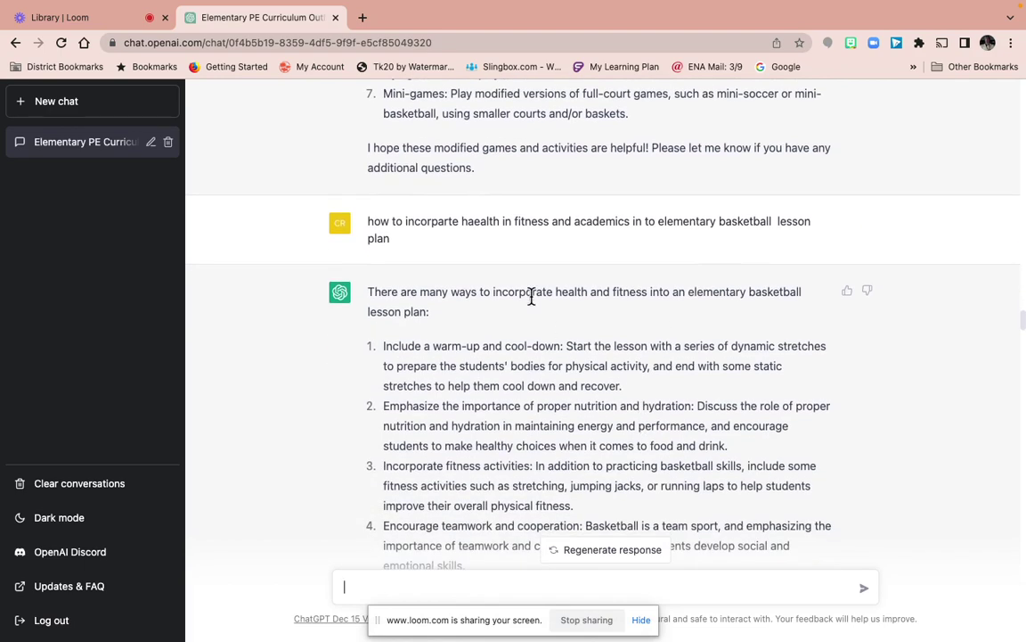
scroll(641, 344, down, 2)
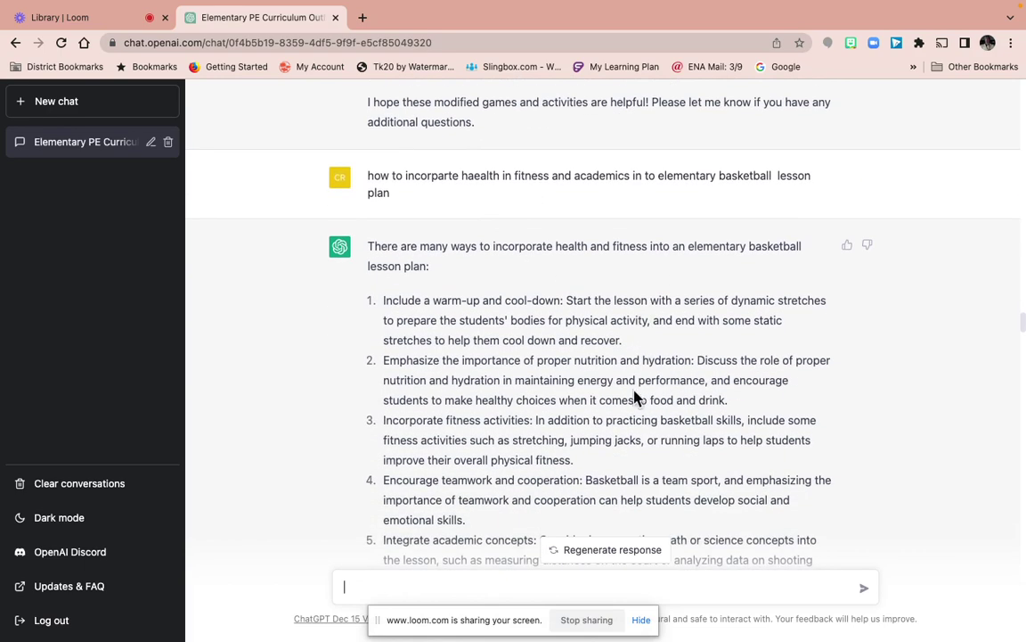
scroll(622, 401, down, 2)
scroll(603, 429, down, 3)
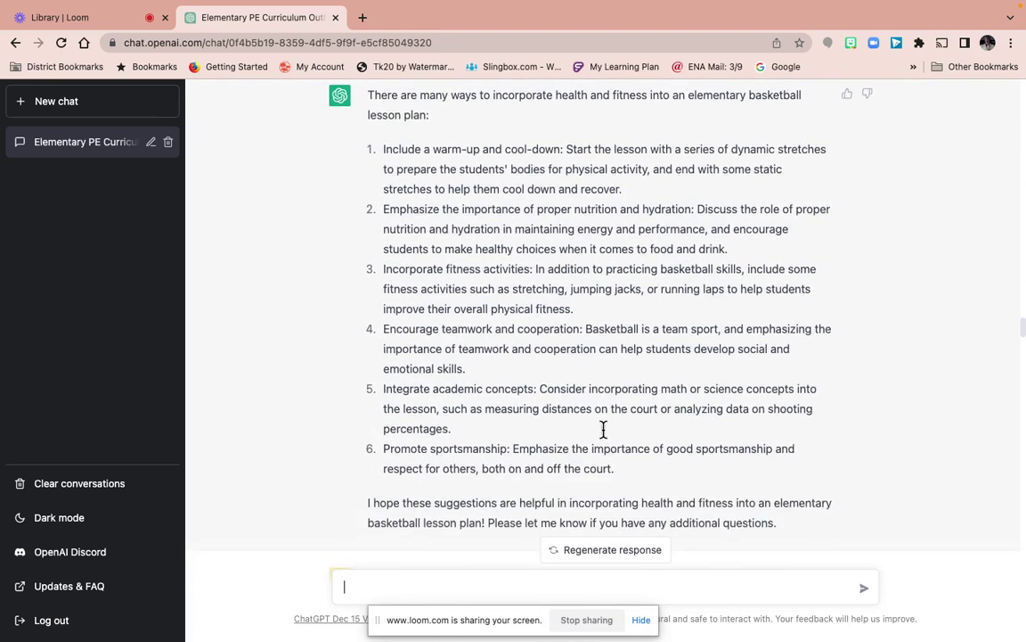
scroll(603, 433, down, 1)
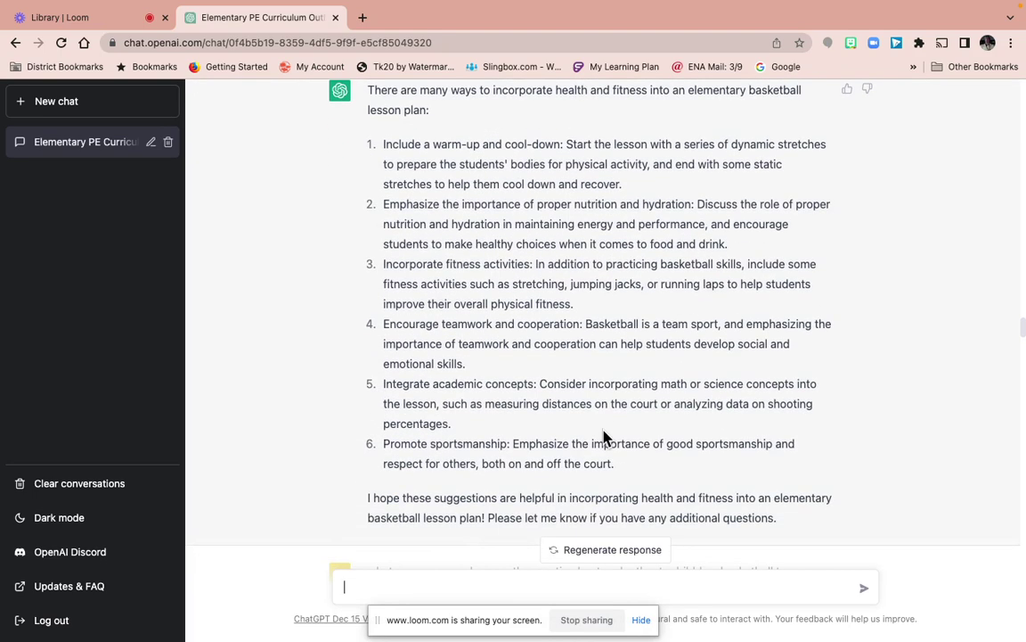
Review the games for practicing beat and rhythm while dribbling, from follow the leader to the rhythm relay
scroll(603, 437, down, 4)
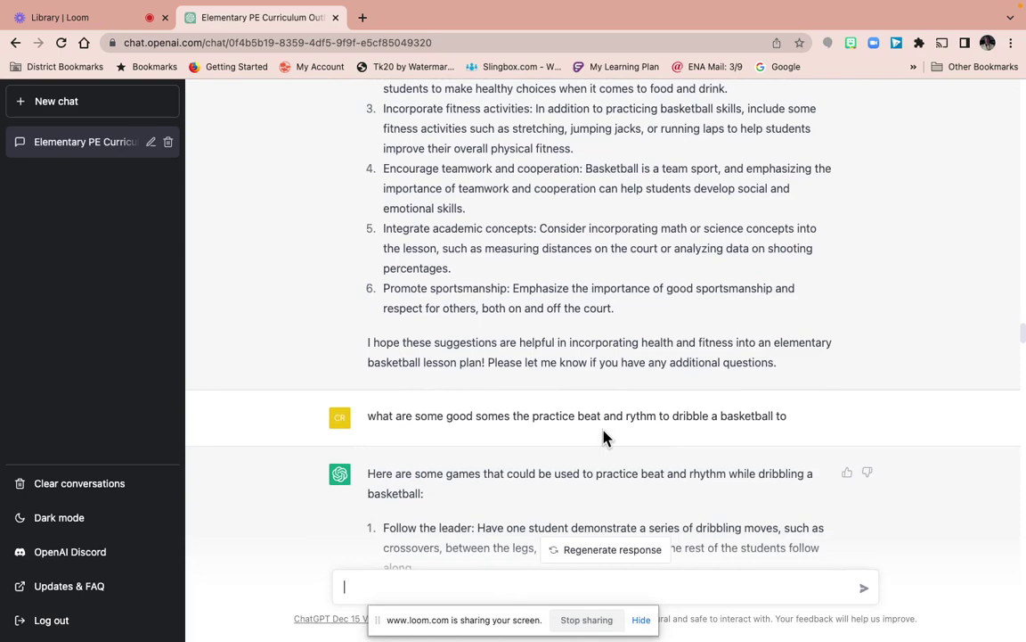
scroll(573, 461, down, 2)
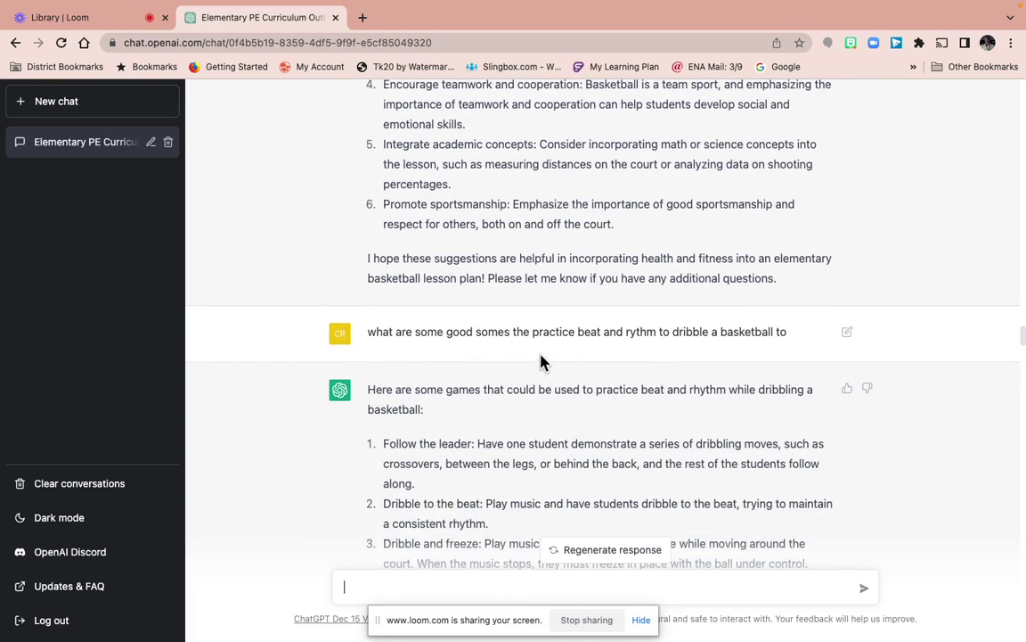
scroll(643, 401, down, 3)
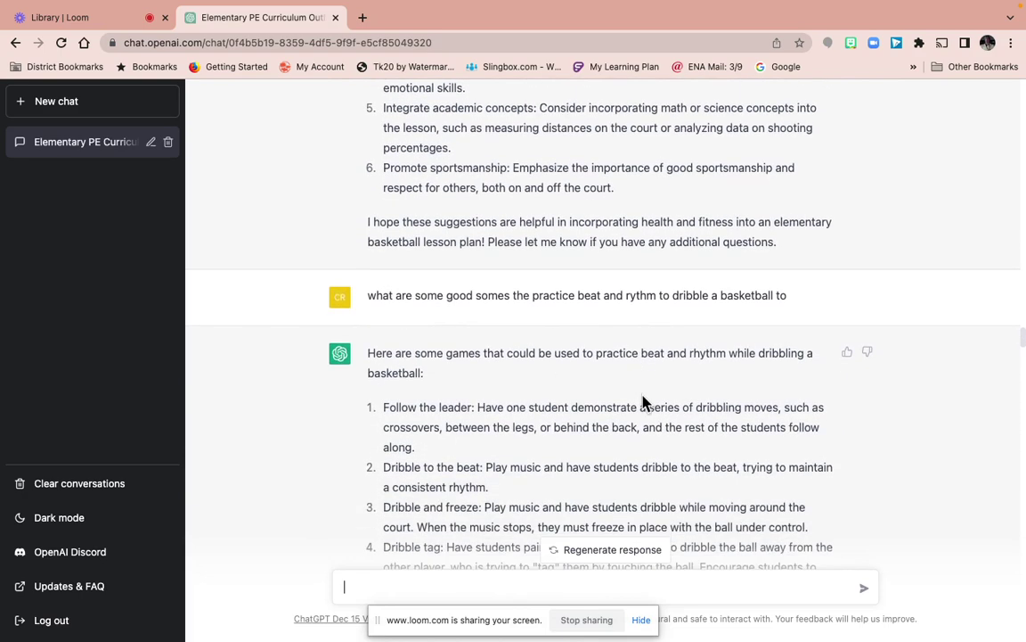
scroll(644, 402, down, 2)
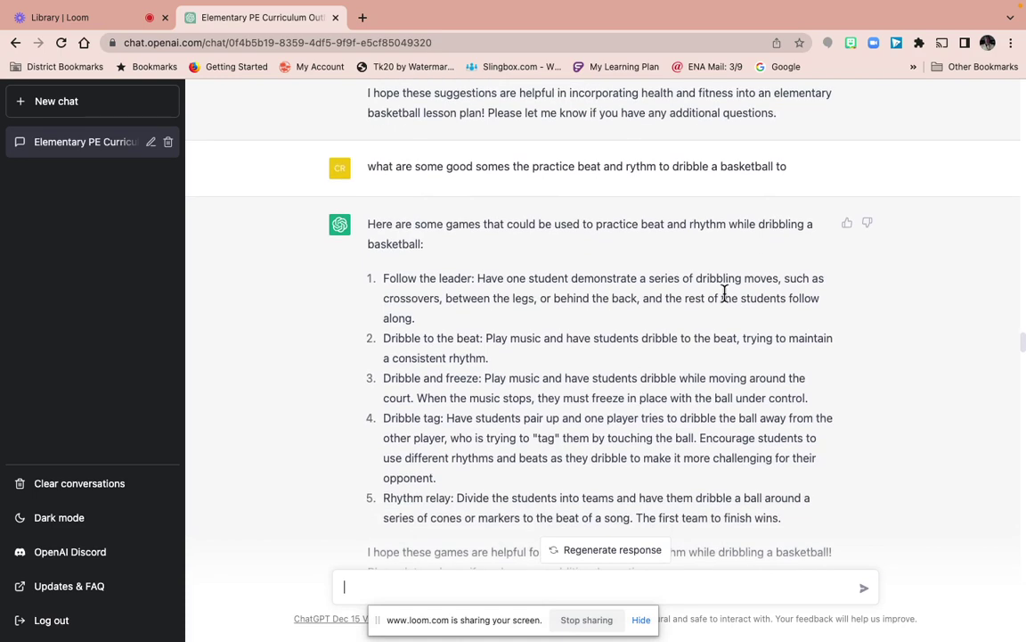
scroll(724, 326, down, 1)
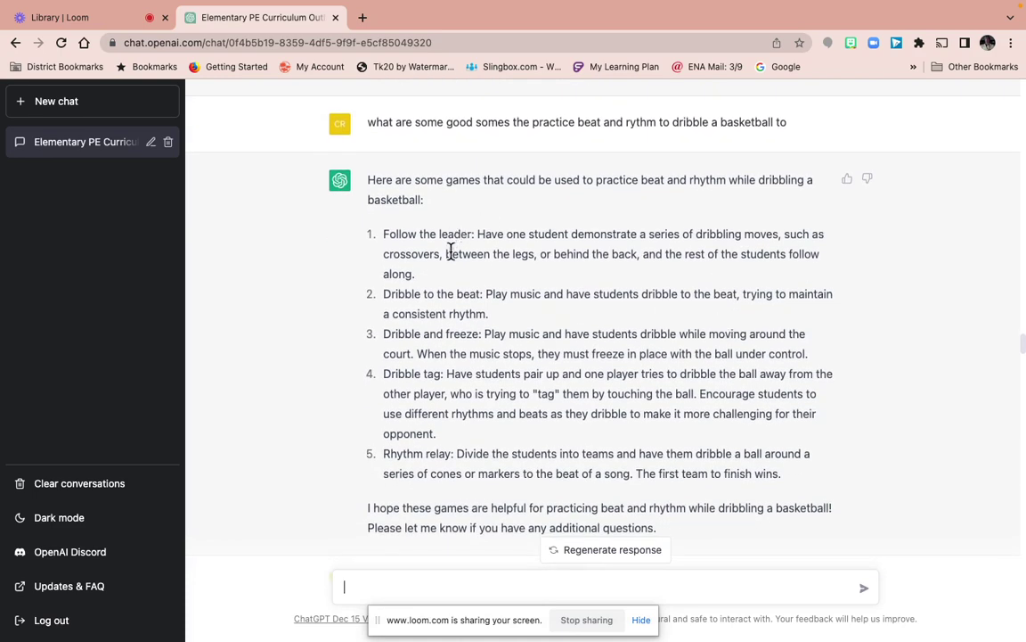
scroll(530, 323, down, 1)
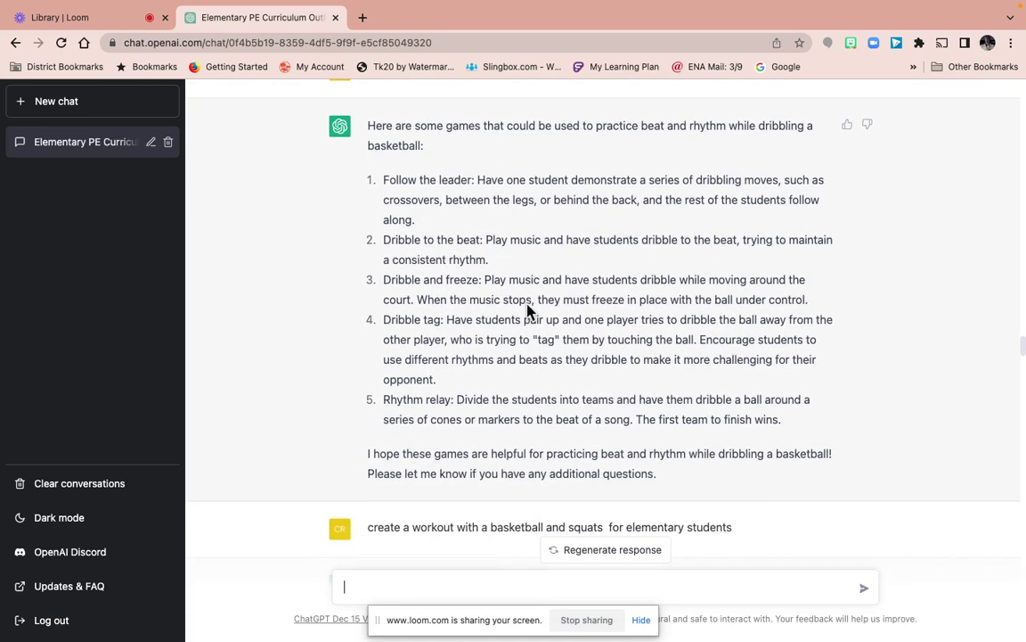
scroll(611, 390, down, 2)
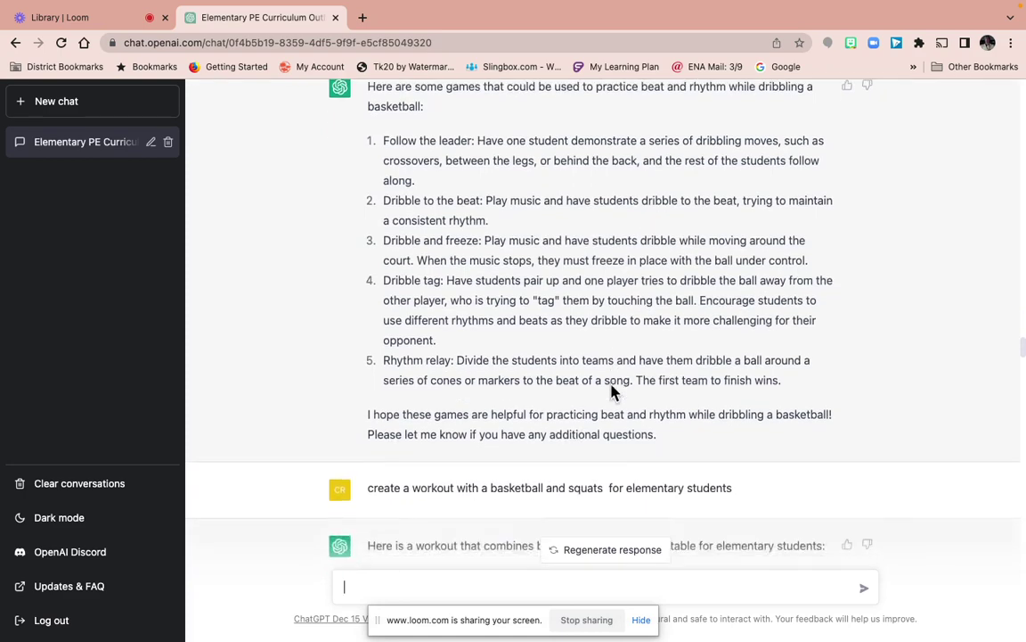
Review the elementary workout combining basketball and squats, from the warm-up through the dribbling, squat and lunge exercises
scroll(612, 392, down, 2)
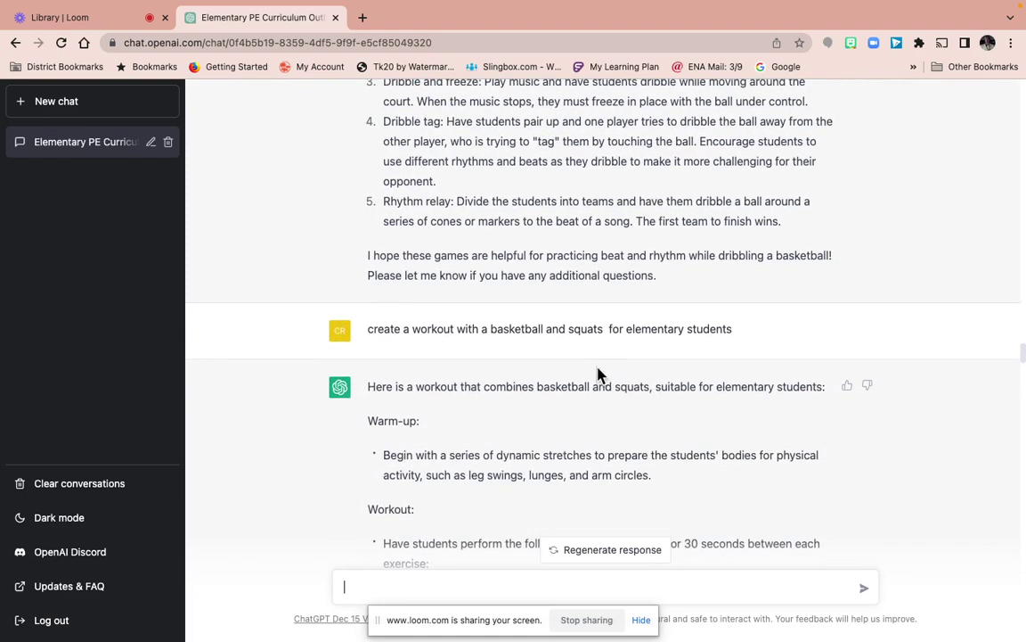
scroll(545, 408, down, 1)
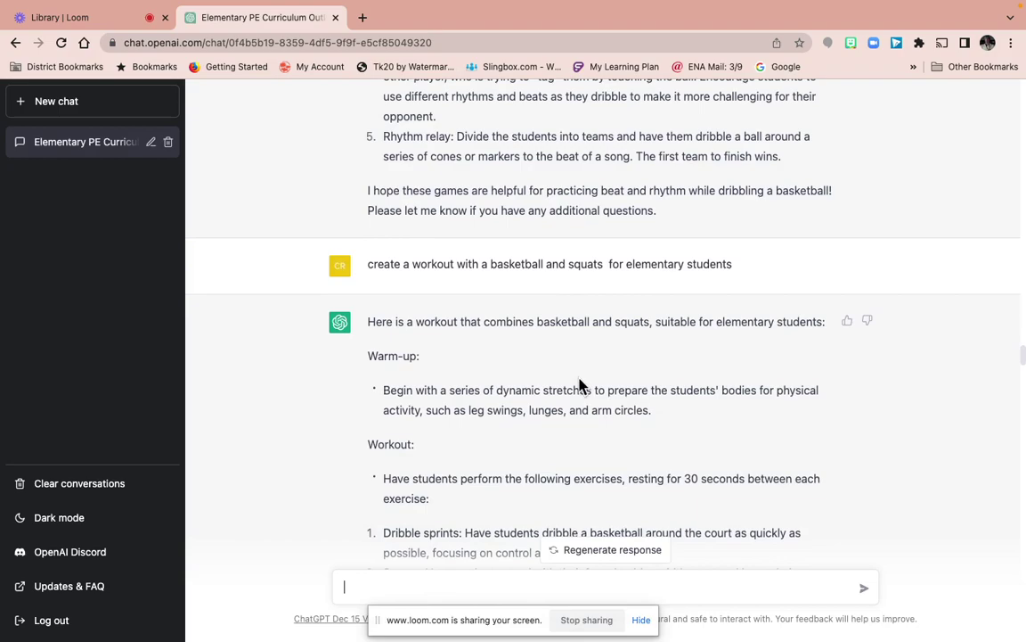
scroll(575, 445, down, 2)
scroll(571, 450, down, 7)
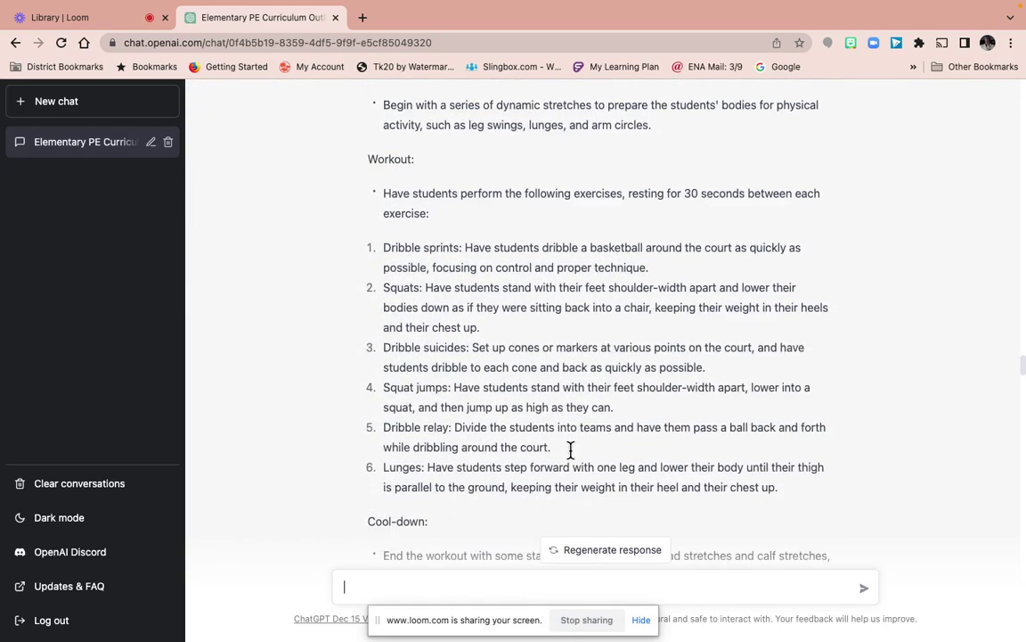
Review the 2nd grade basketball station ideas and the strategies for simplifying dribbling for special needs students
scroll(572, 454, down, 6)
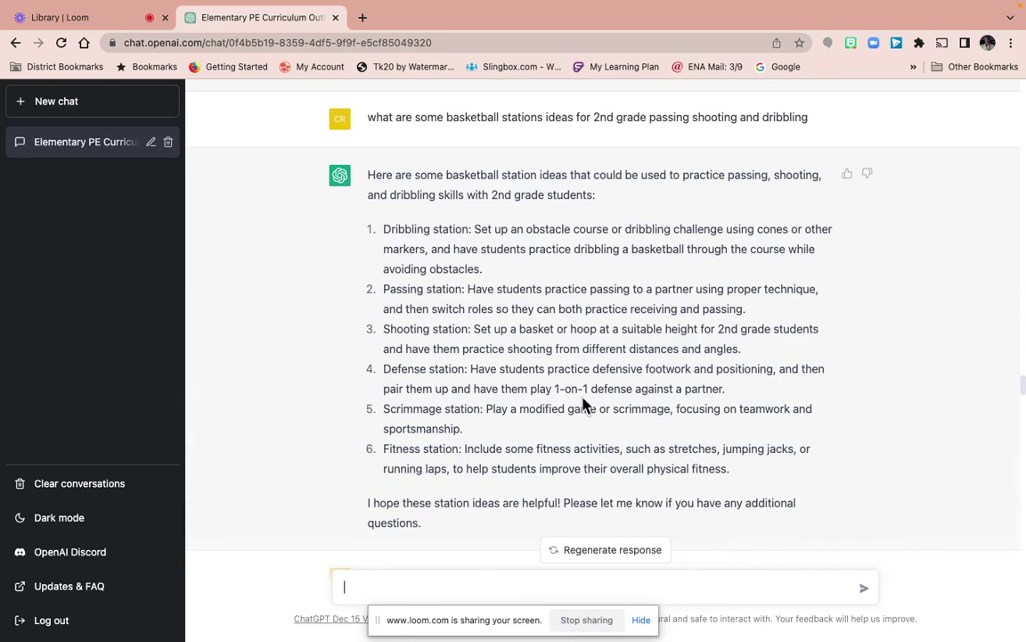
scroll(584, 406, down, 4)
scroll(581, 394, down, 1)
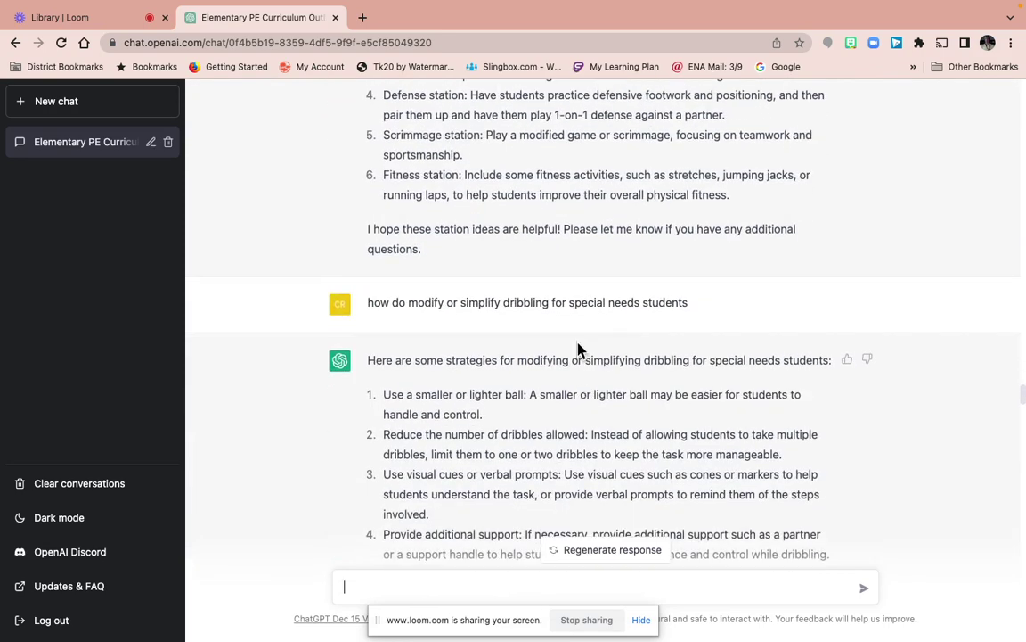
scroll(578, 349, down, 3)
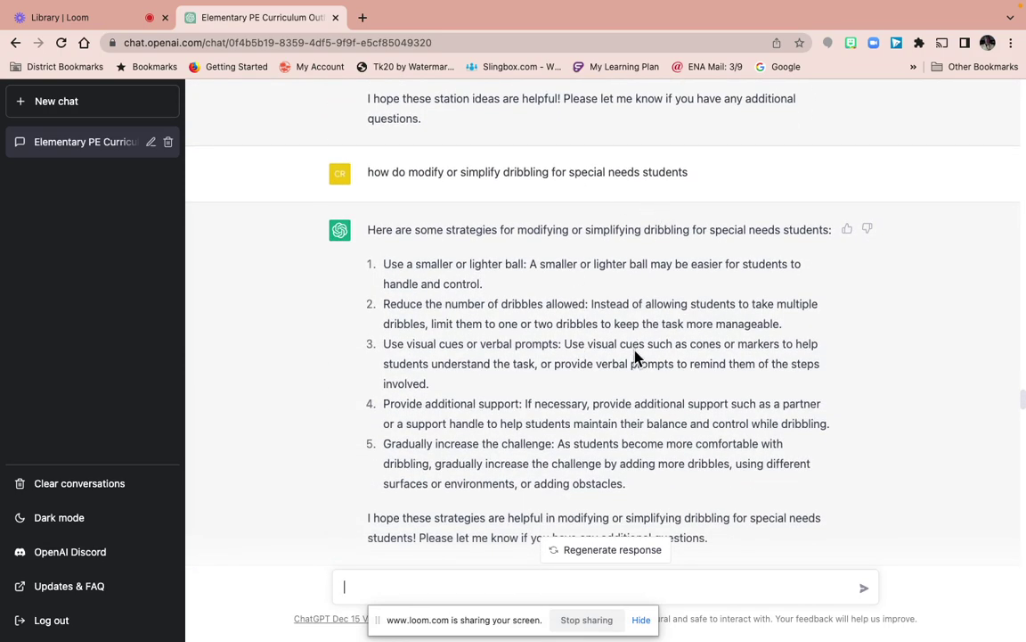
Read the affirmations students could recite while dribbling a basketball and the explanation of their purpose
scroll(626, 343, down, 1)
scroll(626, 343, down, 7)
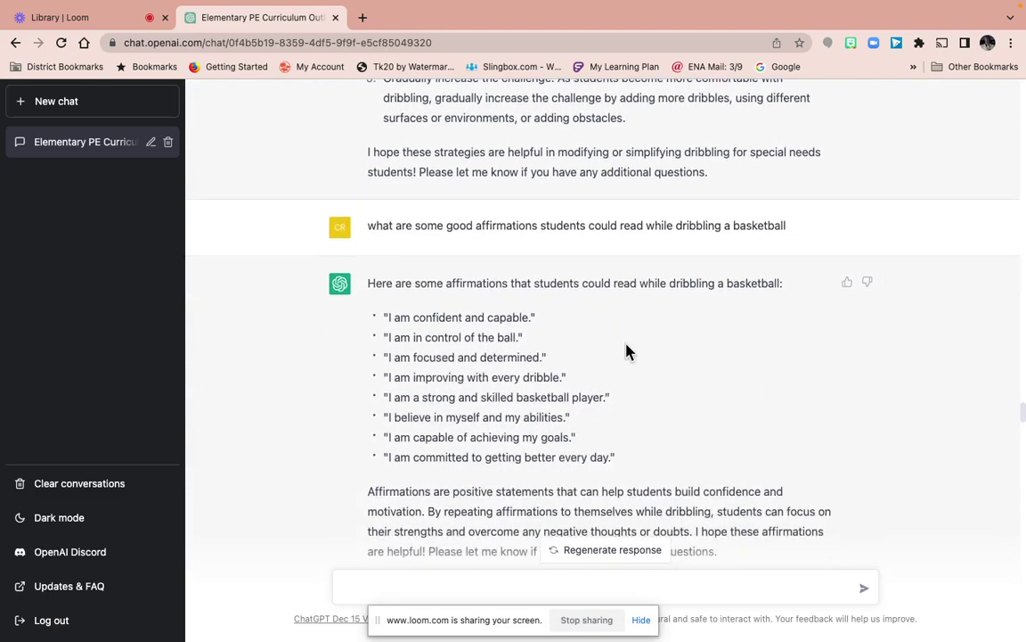
scroll(570, 325, down, 5)
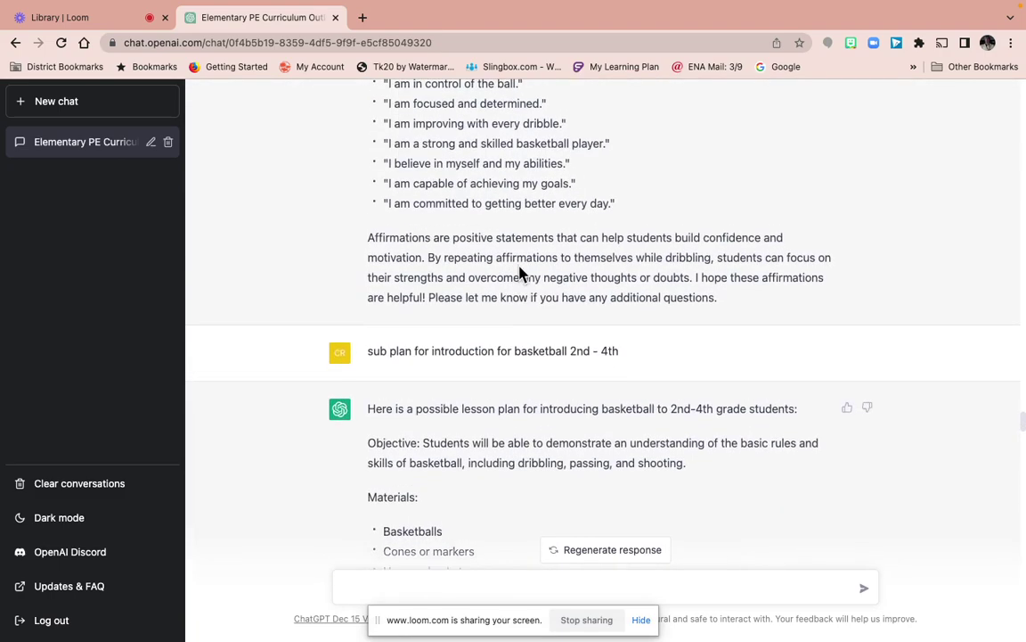
scroll(522, 272, up, 3)
scroll(521, 272, up, 1)
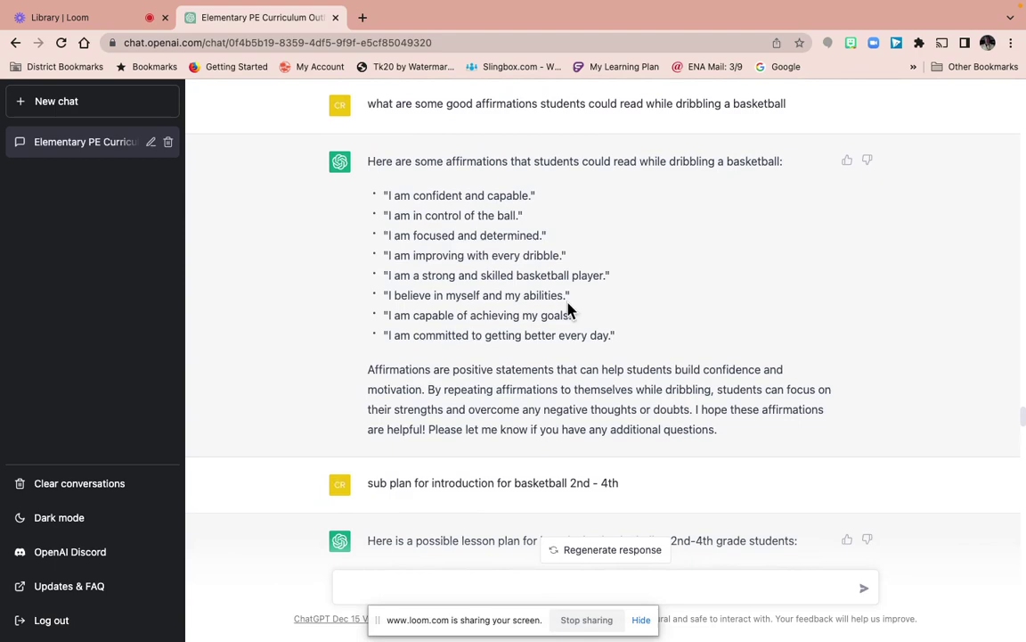
Examine the sub plan introducing basketball to grades 2nd - 4th, from the objective and materials to the conclusion
scroll(589, 315, down, 3)
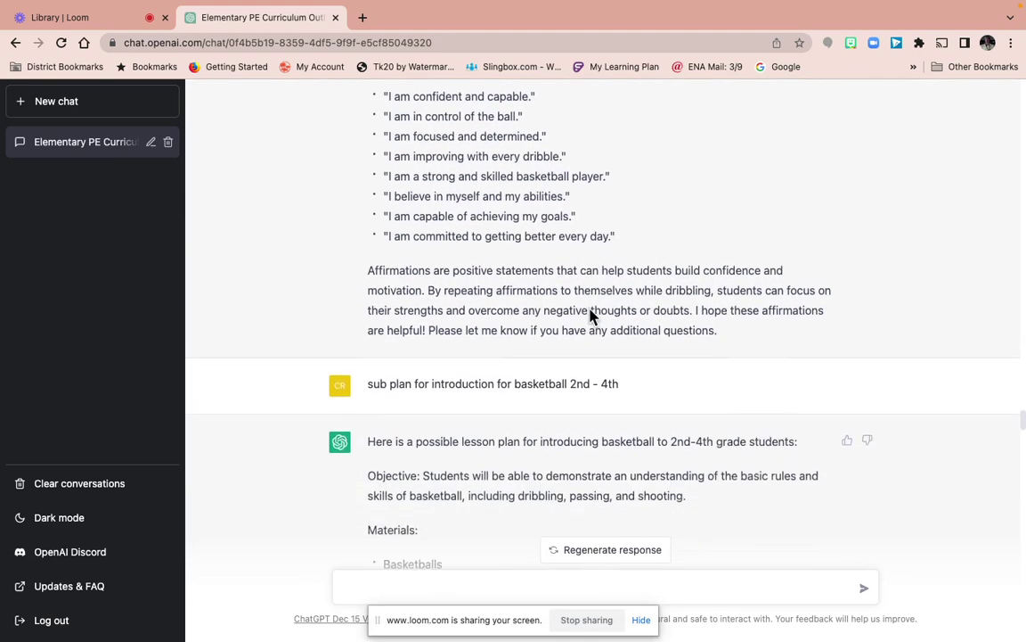
scroll(606, 440, down, 2)
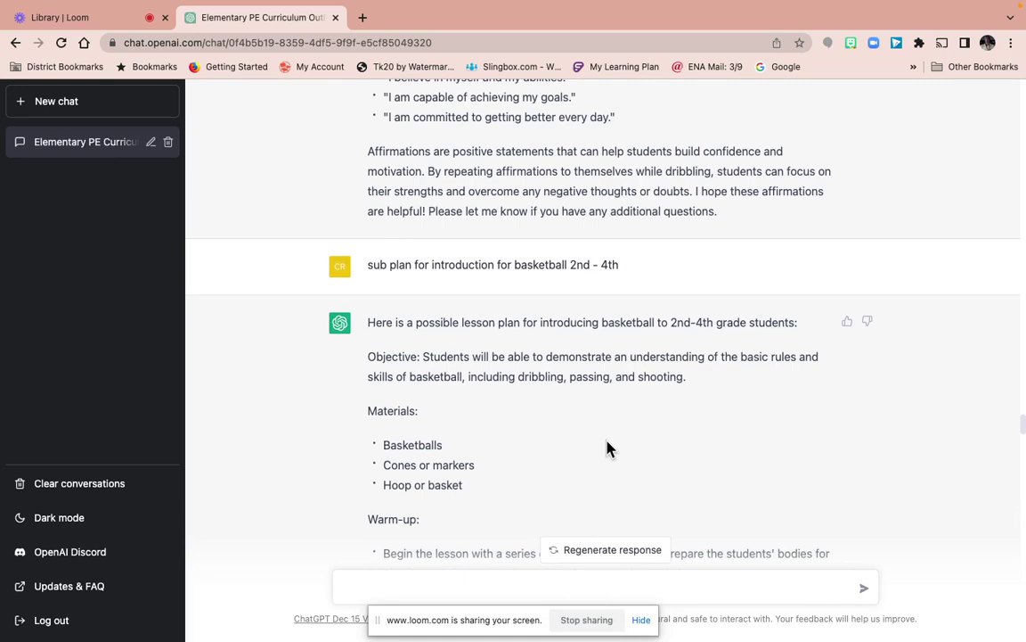
scroll(606, 447, down, 2)
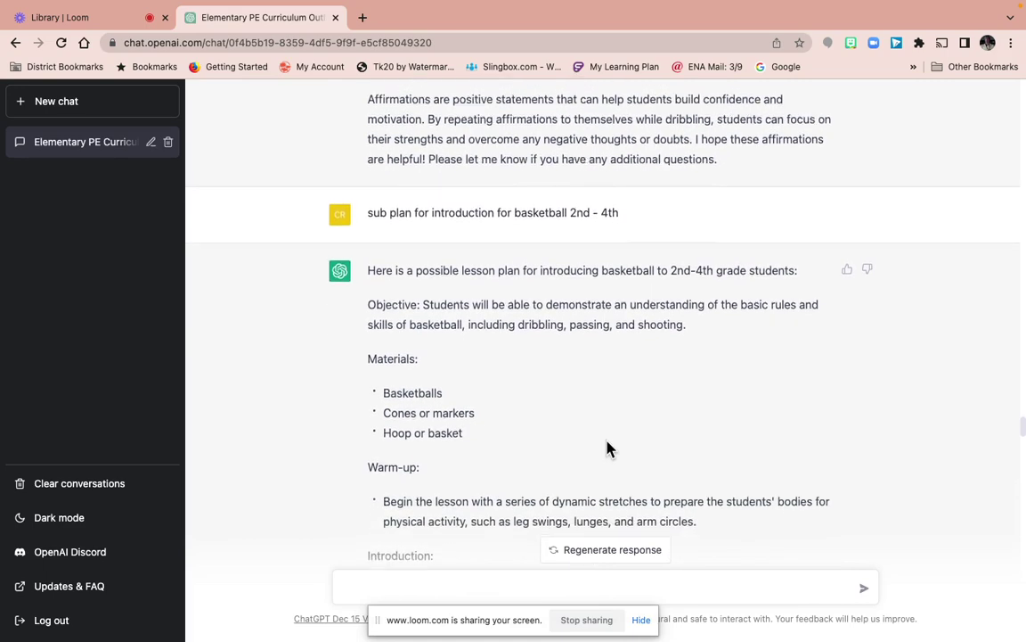
scroll(606, 447, down, 2)
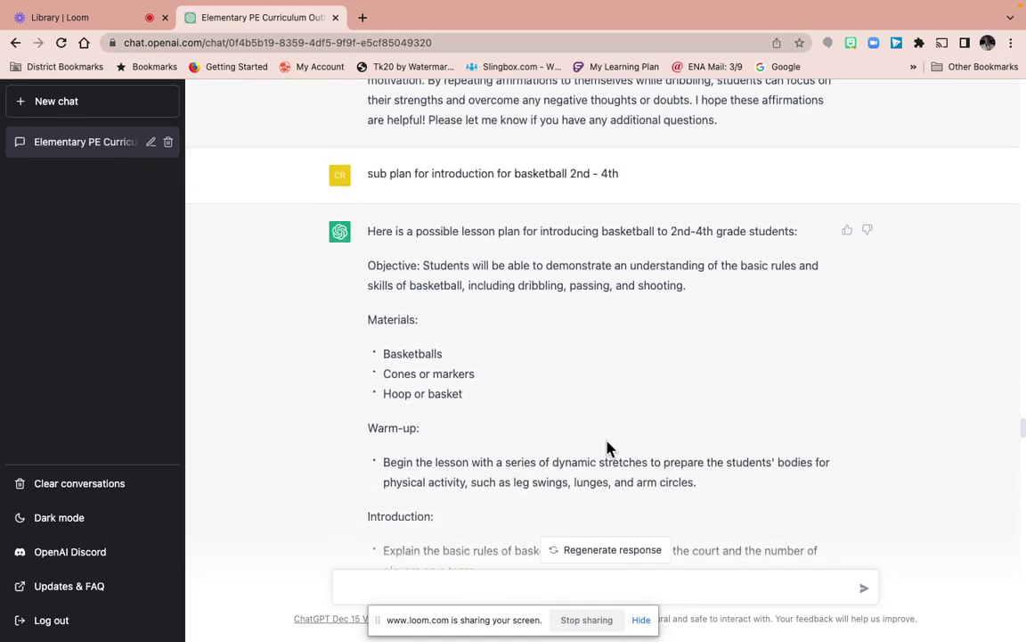
scroll(606, 448, down, 5)
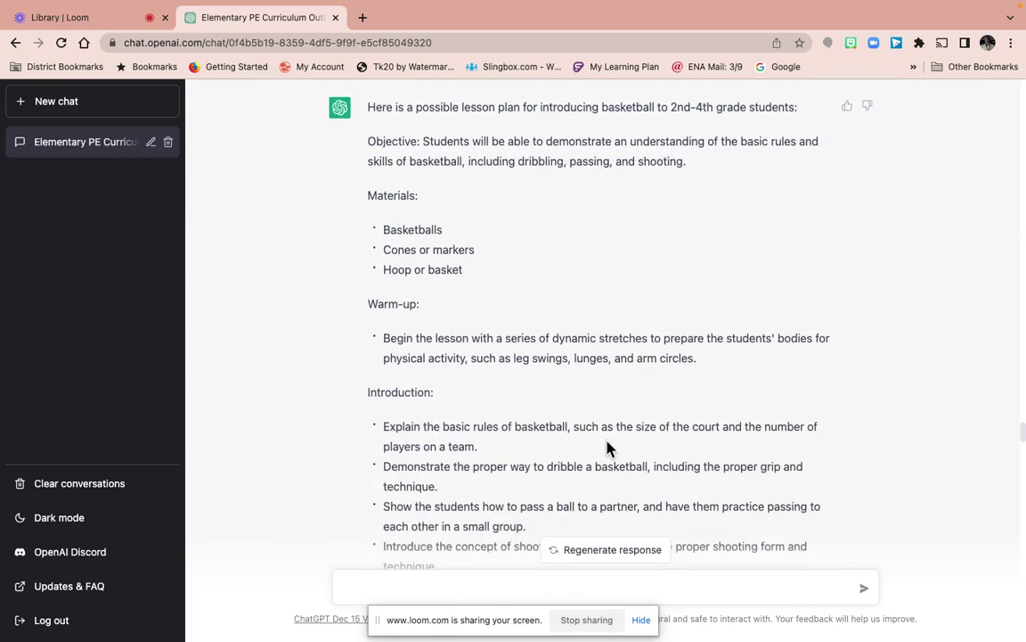
scroll(609, 448, down, 2)
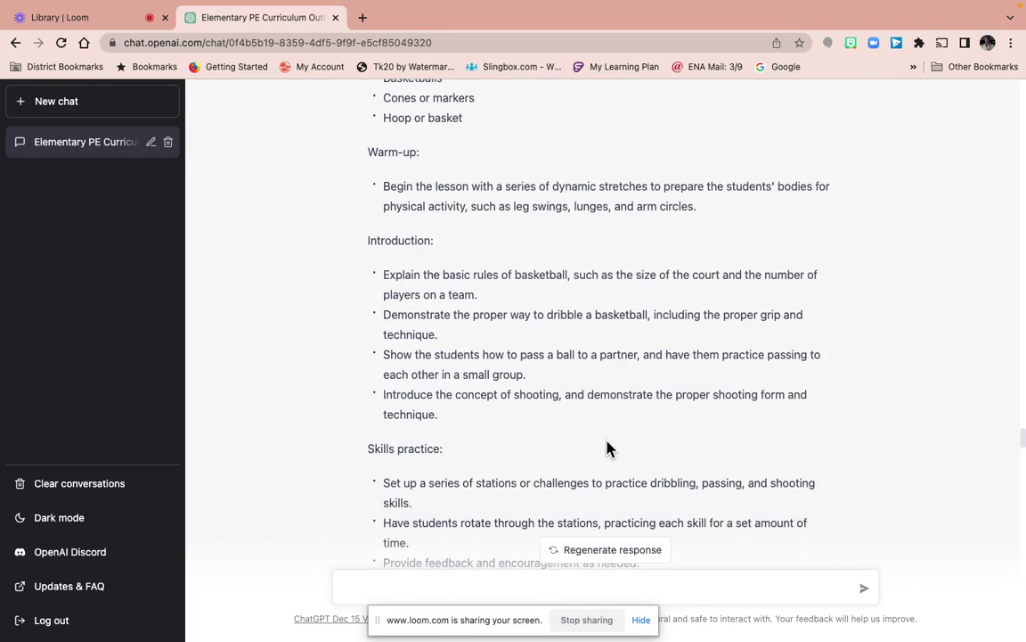
scroll(606, 447, down, 12)
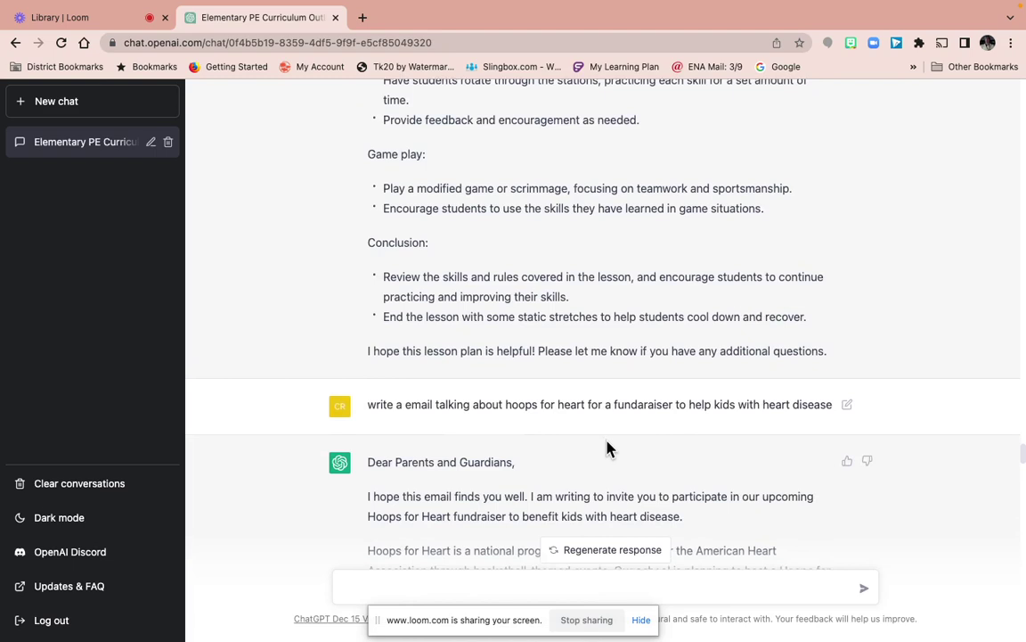
Read the Hoops for Heart fundraiser email to parents and guardians, from the greeting to the closing thanks
scroll(606, 448, down, 1)
scroll(522, 450, down, 2)
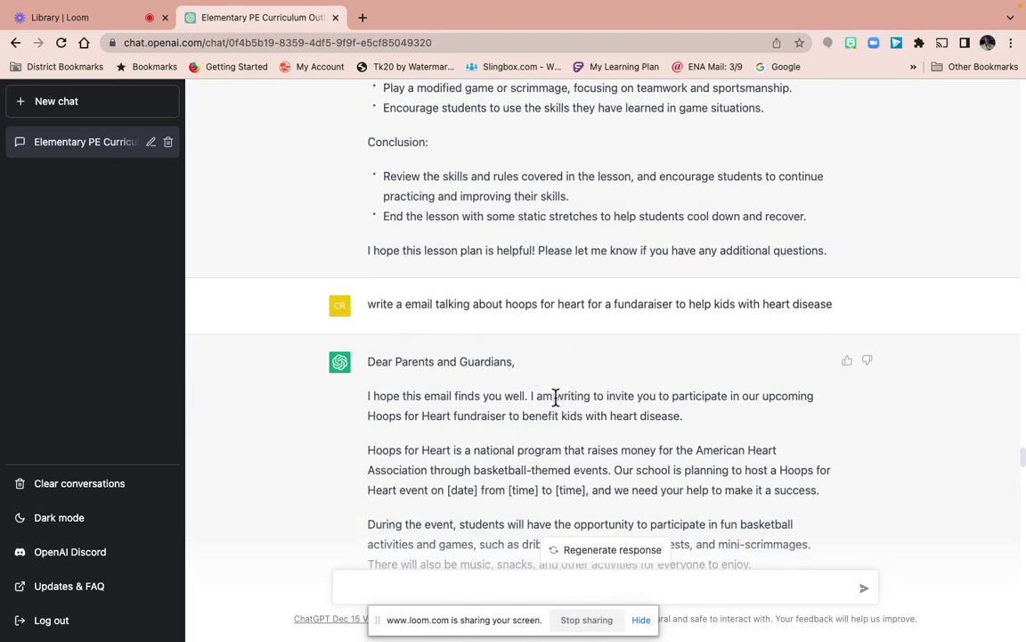
scroll(609, 394, down, 1)
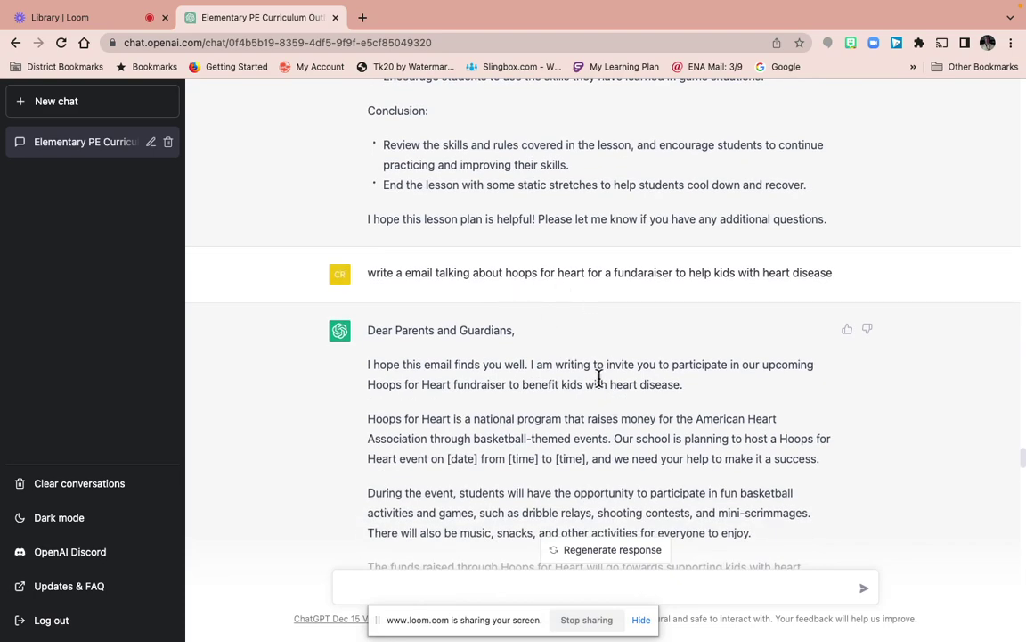
scroll(599, 382, down, 3)
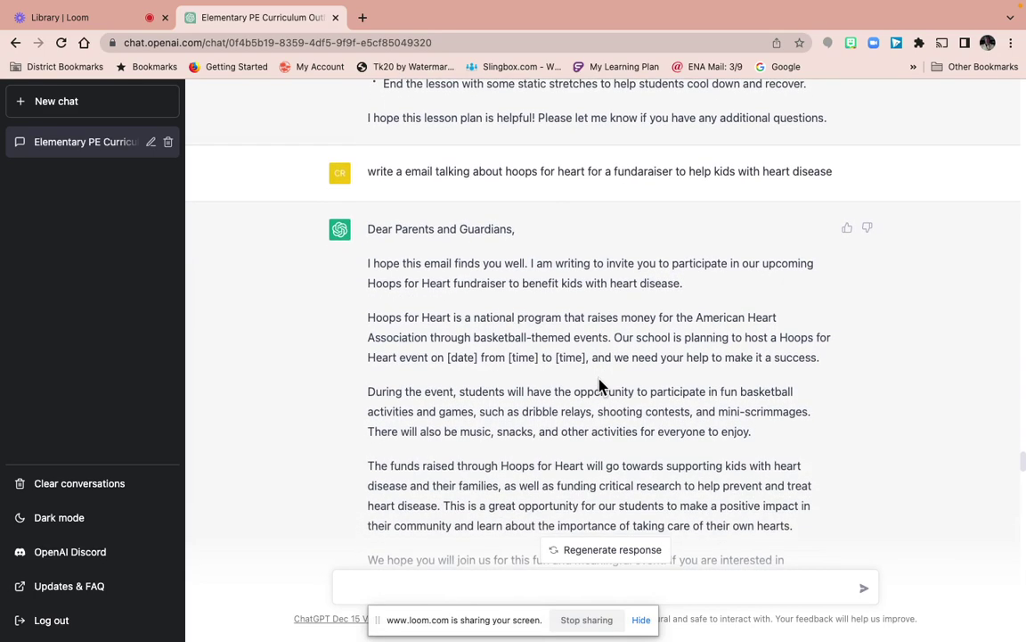
scroll(599, 385, down, 1)
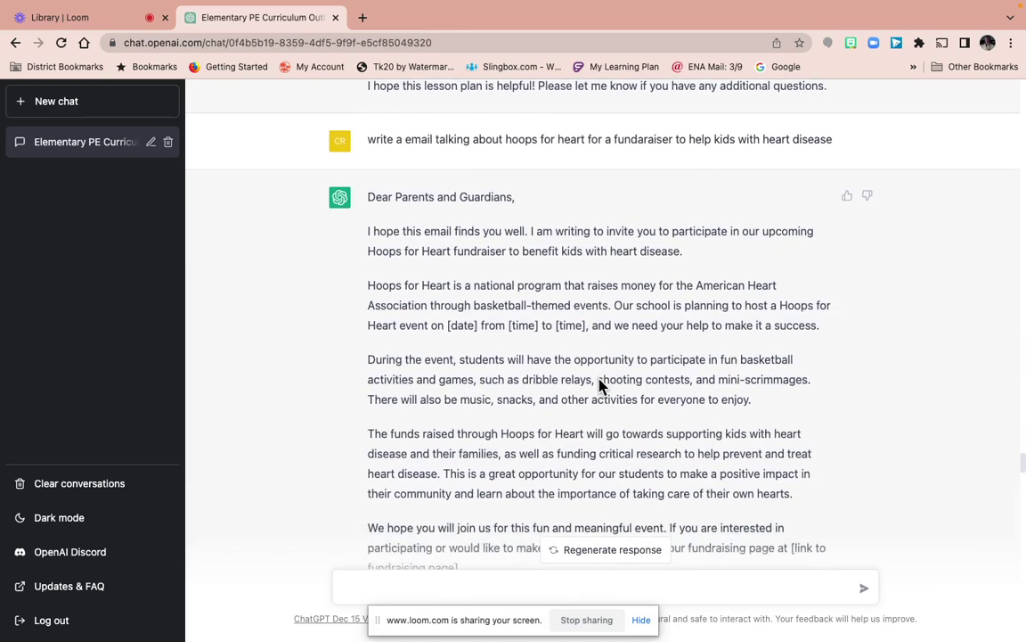
scroll(601, 385, down, 1)
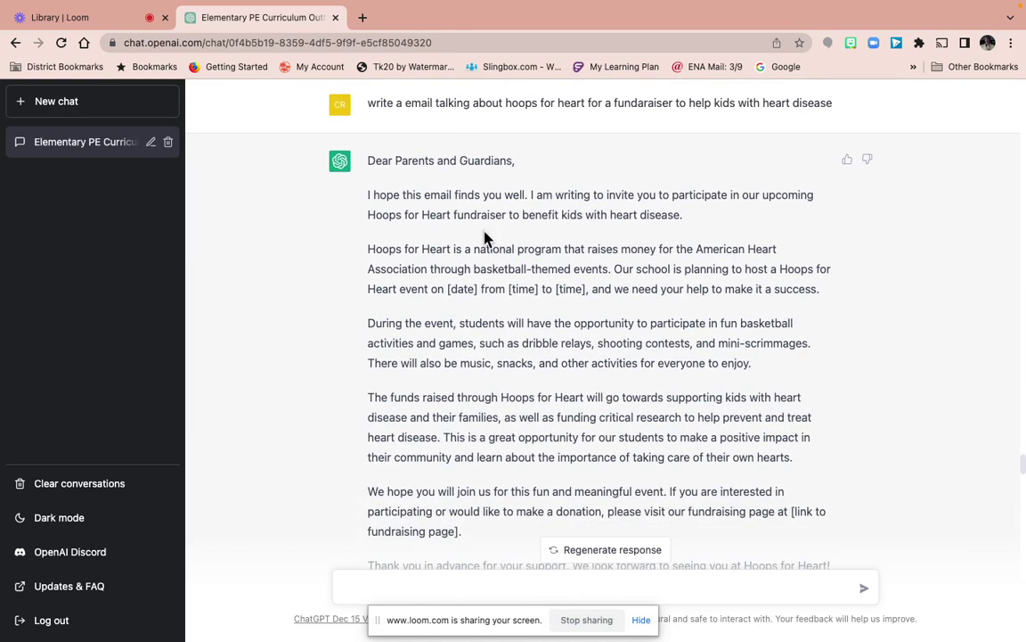
scroll(584, 362, down, 1)
scroll(584, 362, down, 1)
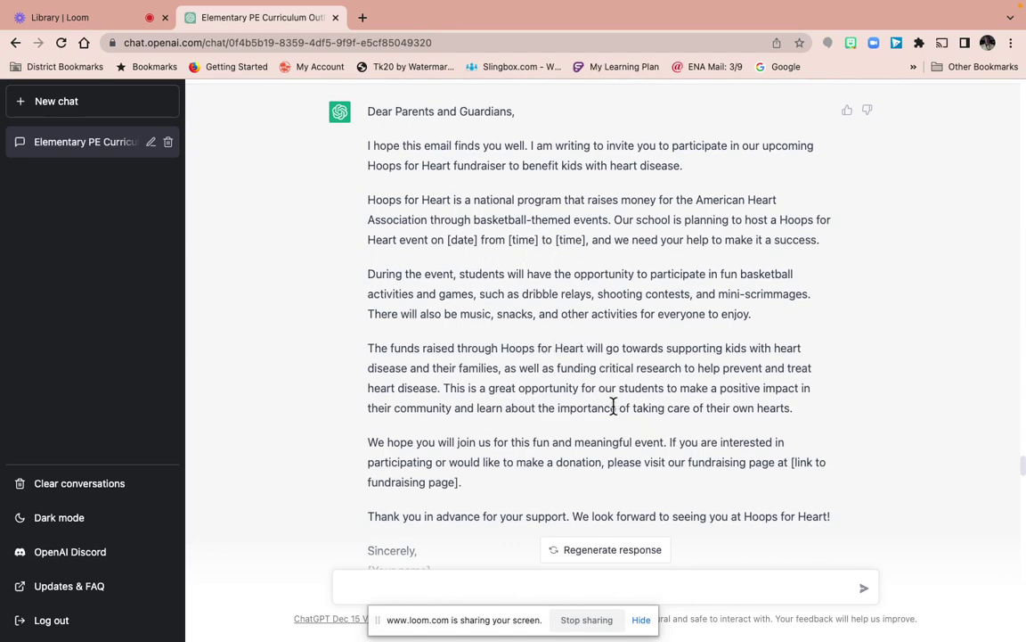
Review the higher order PE questions about sports, health and fitness
scroll(613, 410, down, 5)
scroll(613, 413, down, 3)
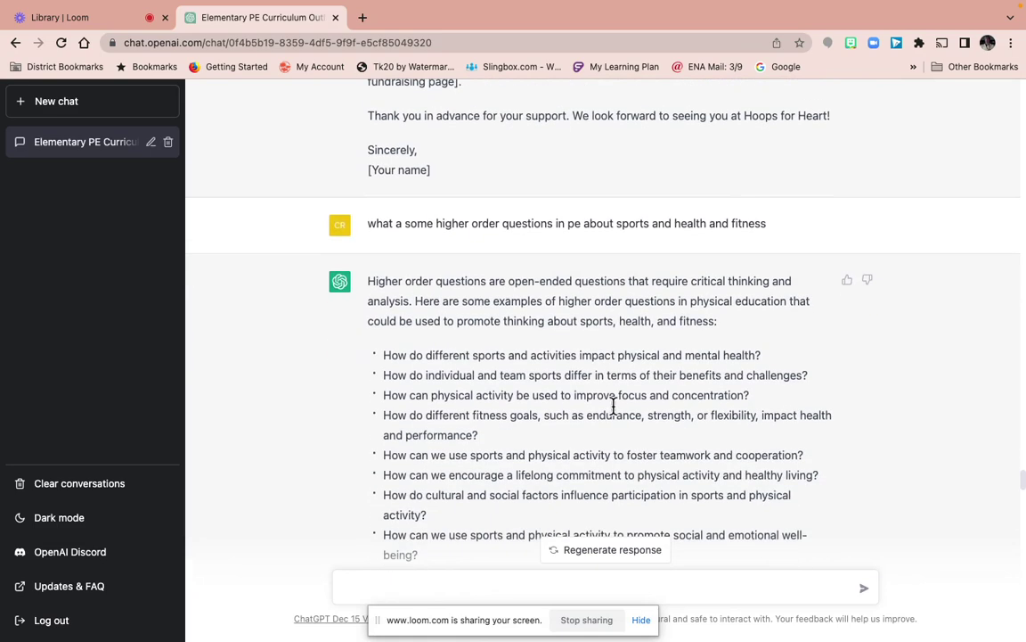
scroll(630, 452, down, 1)
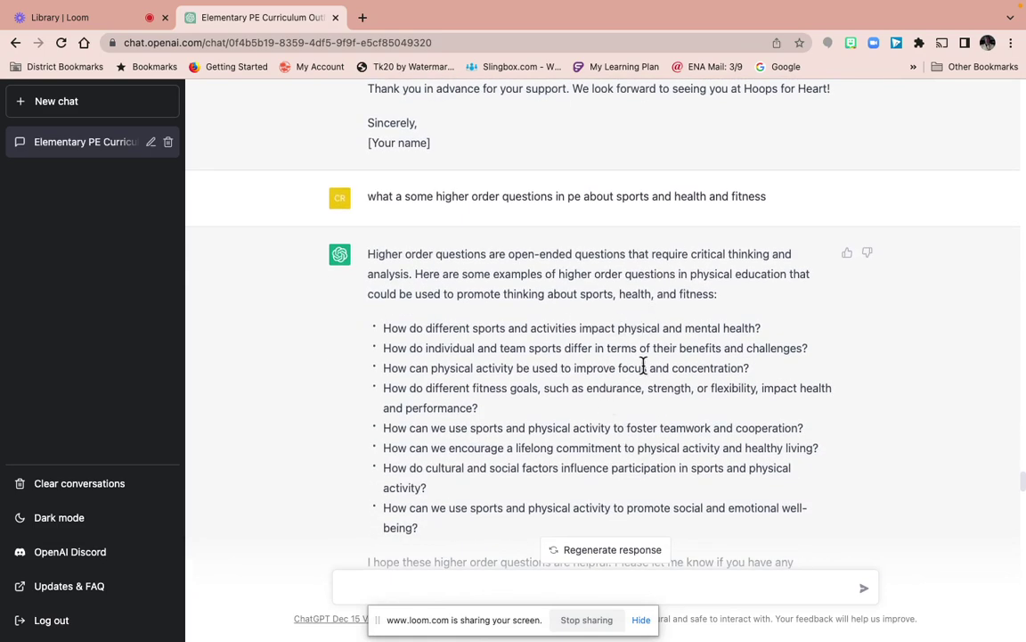
scroll(642, 364, down, 1)
scroll(643, 365, down, 2)
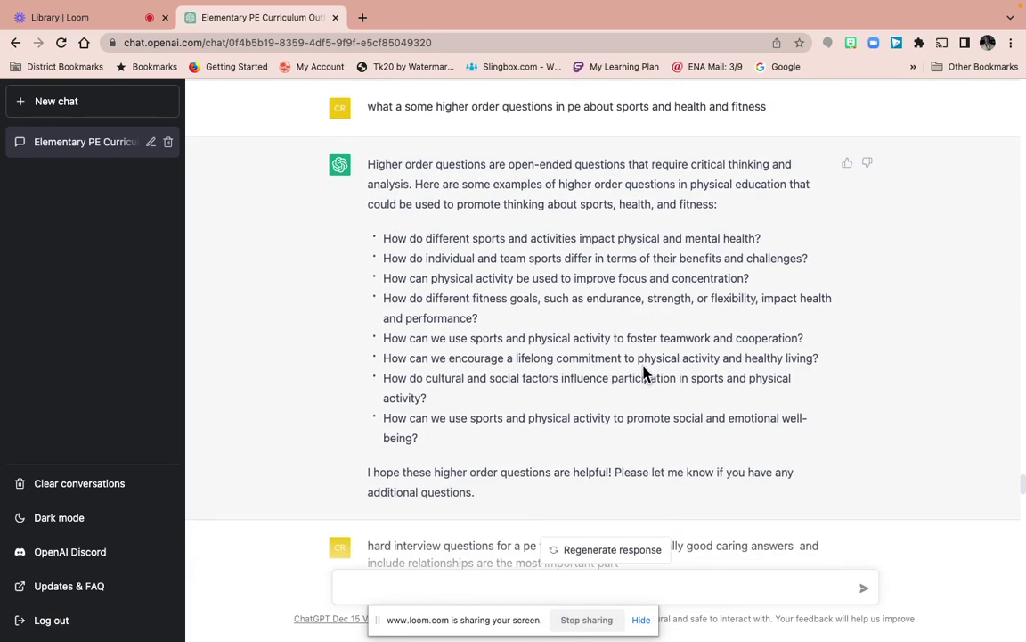
Examine the PE teacher interview questions and sample answers on motivating students and supporting those with special needs or disabilities
scroll(598, 356, down, 10)
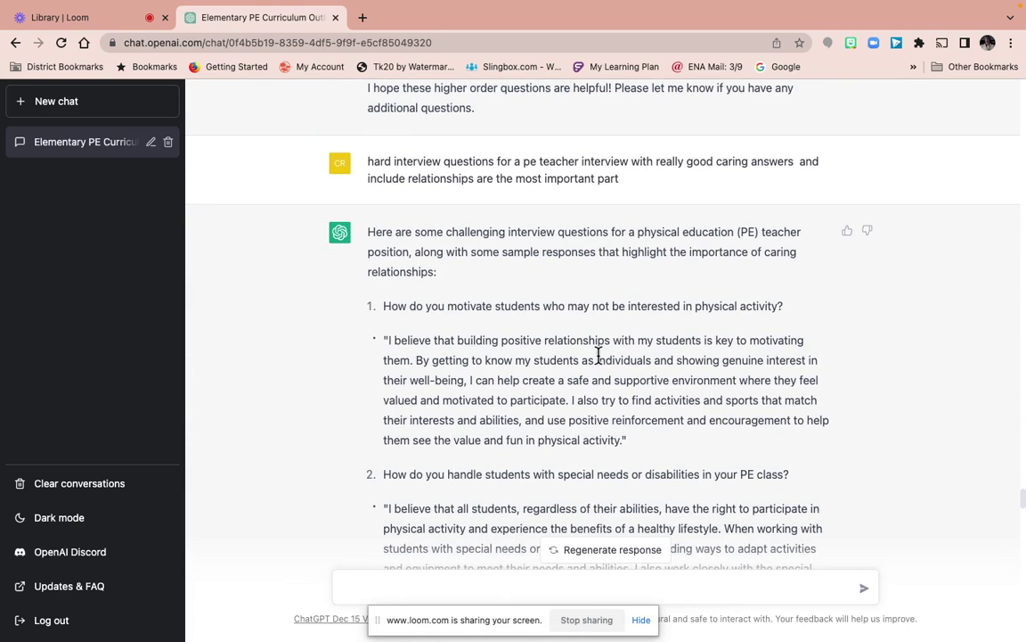
scroll(599, 357, down, 1)
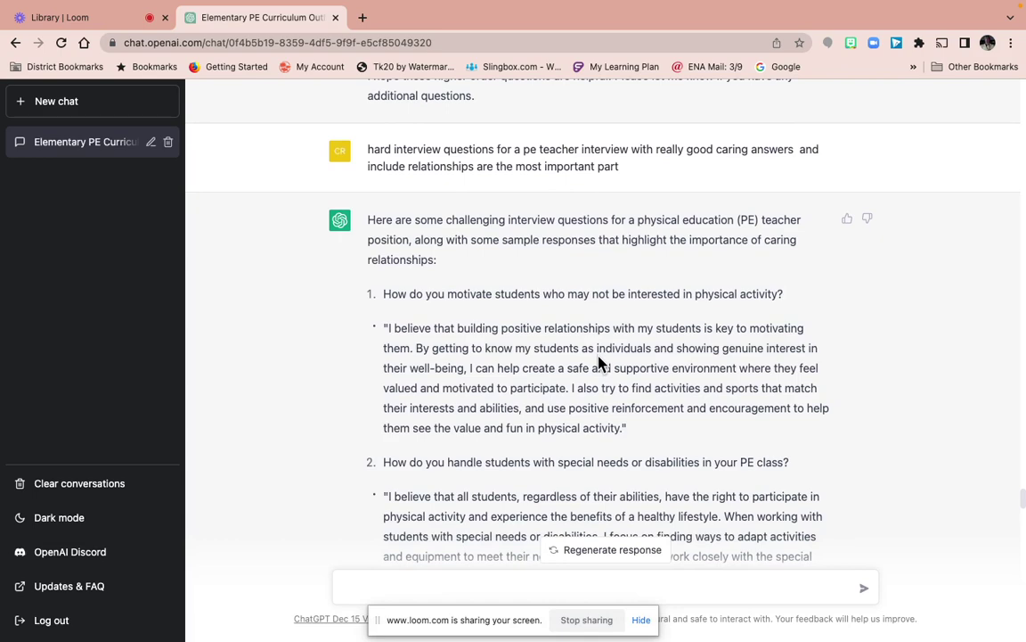
scroll(599, 363, down, 1)
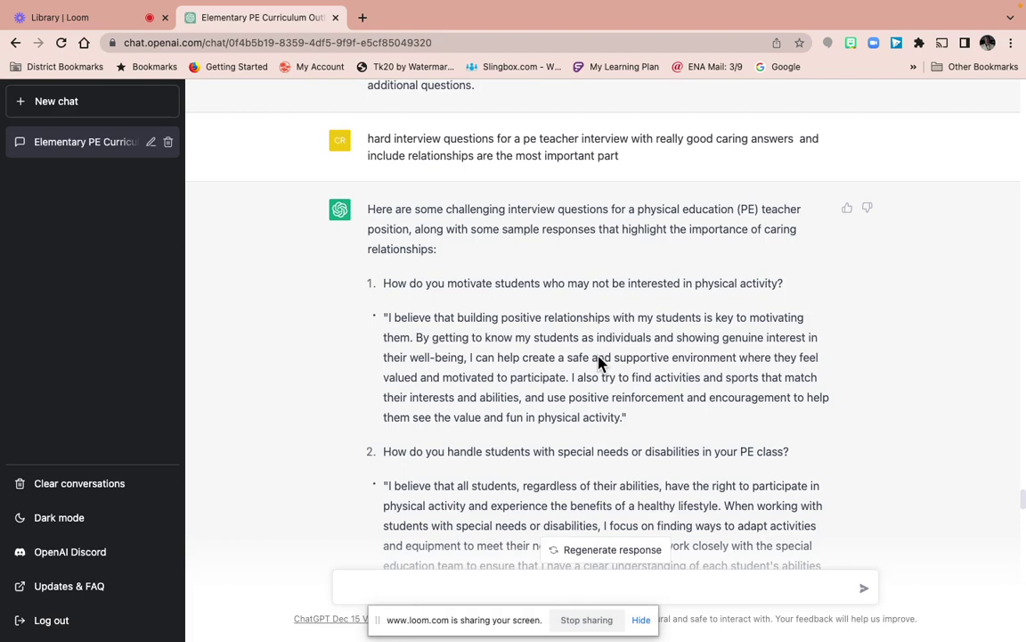
scroll(599, 362, down, 3)
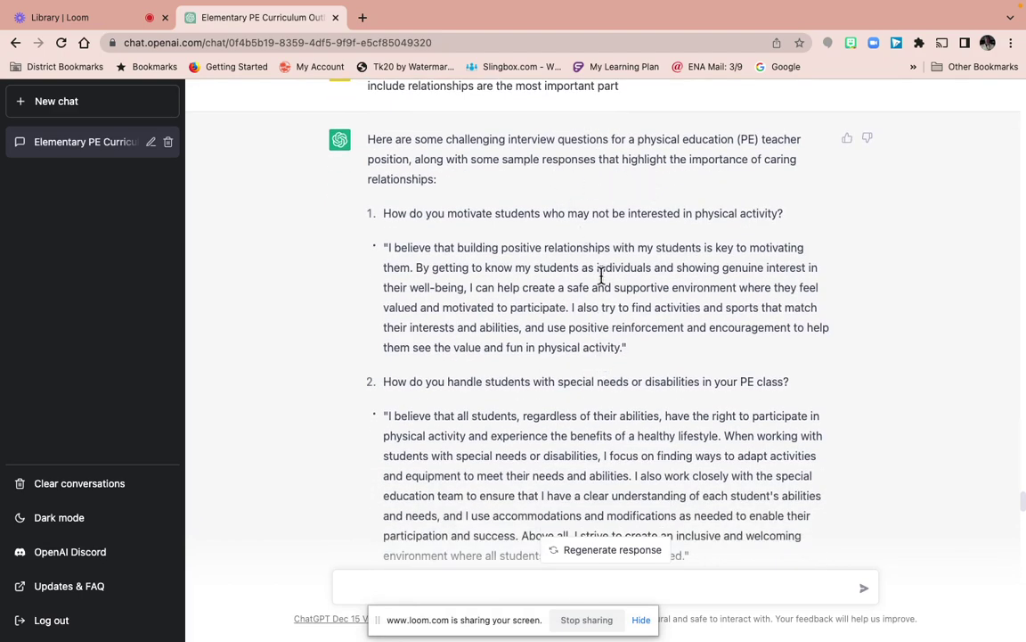
scroll(609, 432, down, 1)
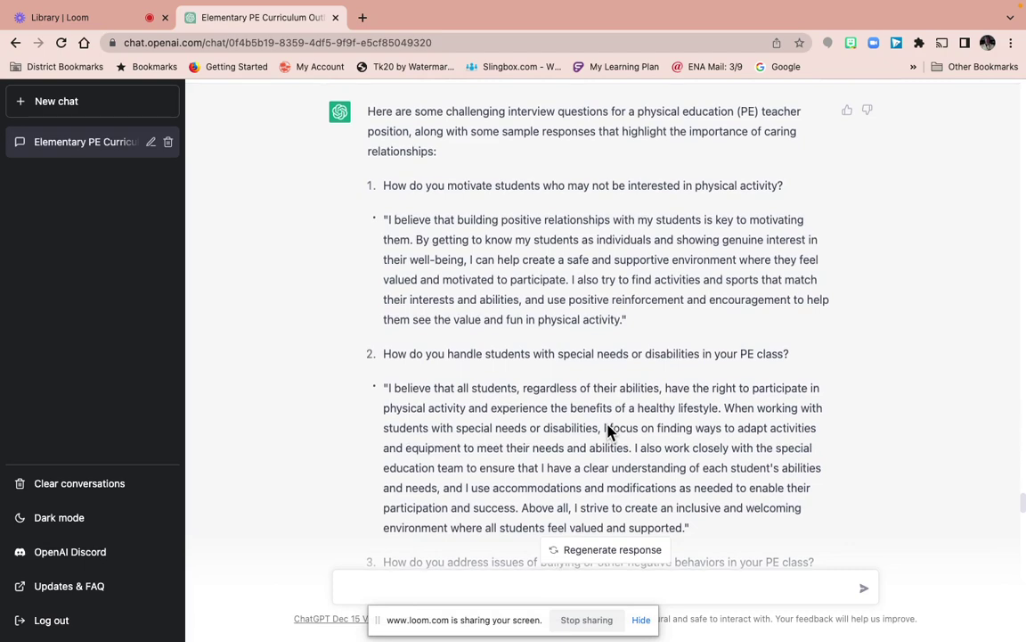
scroll(609, 431, up, 1)
scroll(609, 431, up, 1)
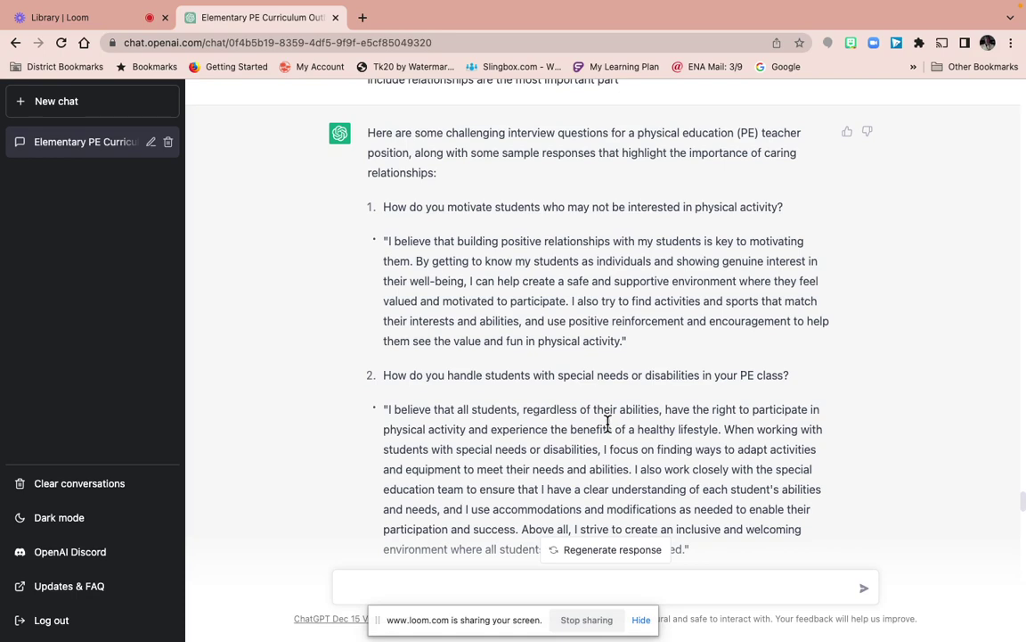
scroll(608, 423, down, 1)
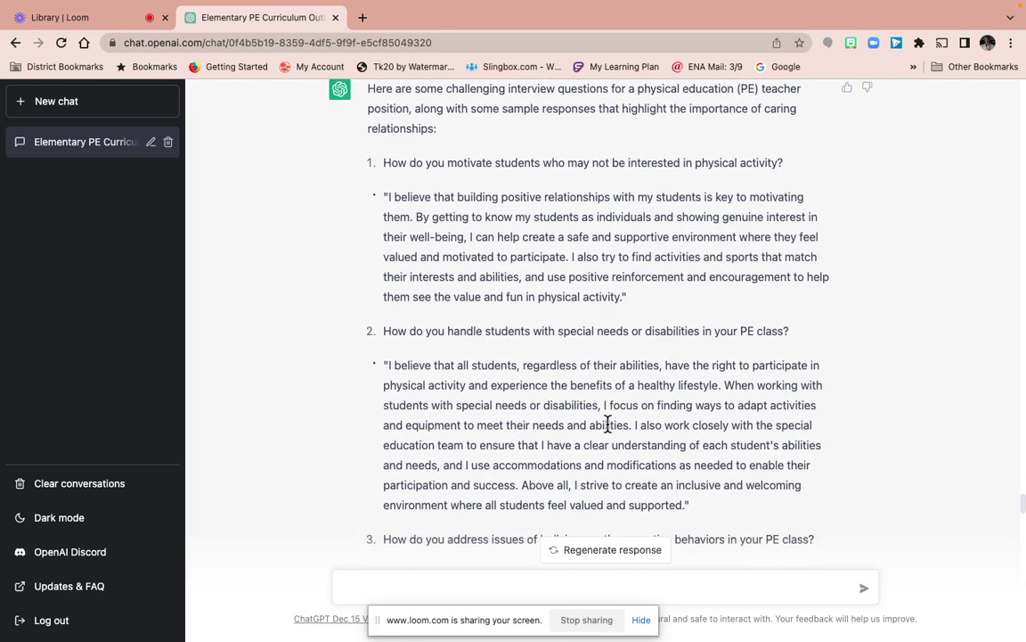
scroll(607, 424, up, 1)
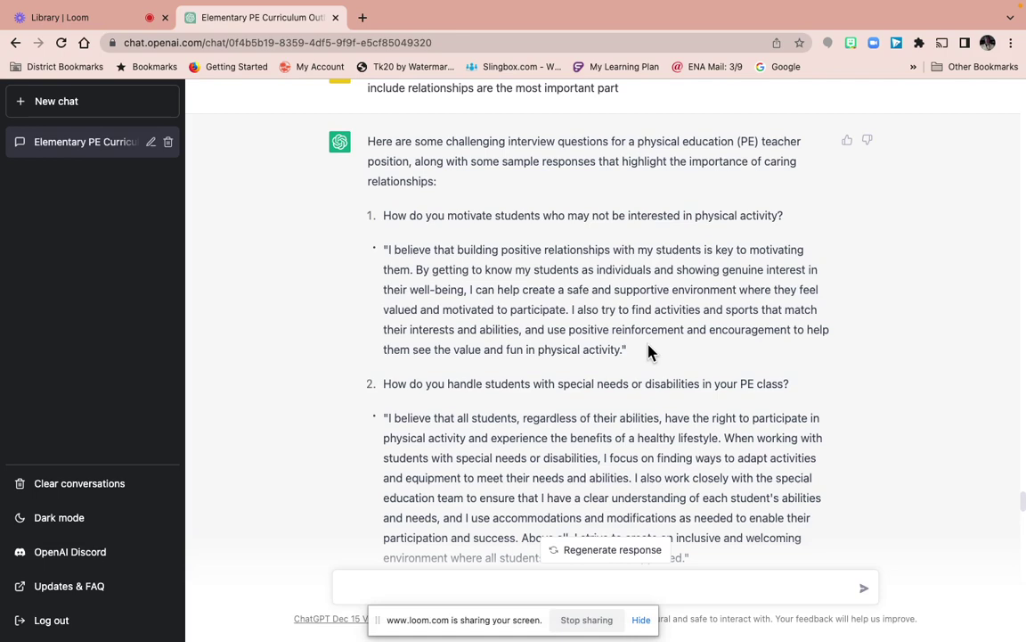
scroll(648, 352, down, 1)
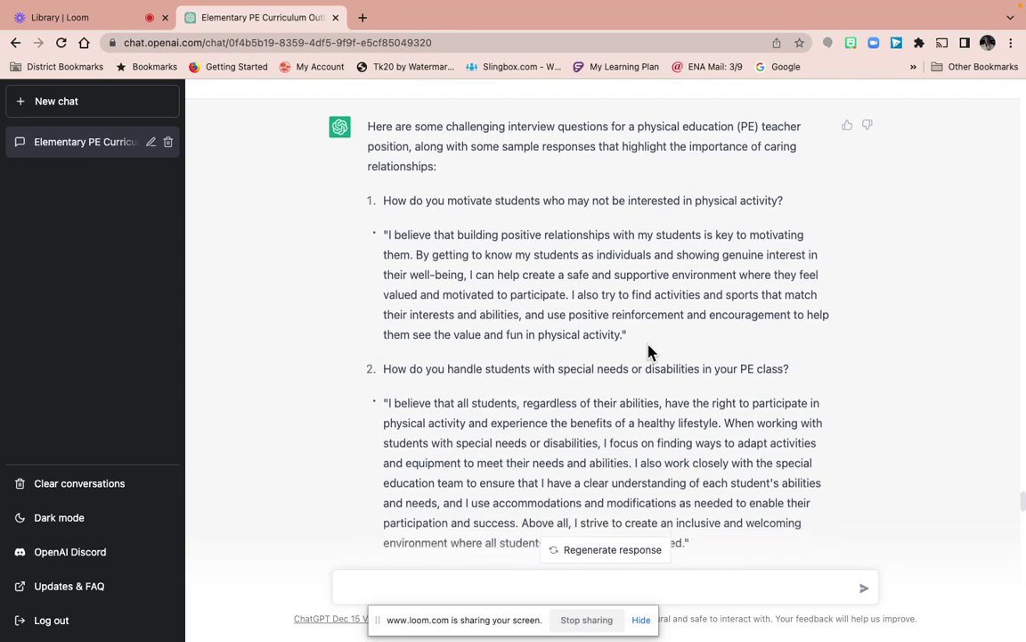
scroll(637, 417, down, 1)
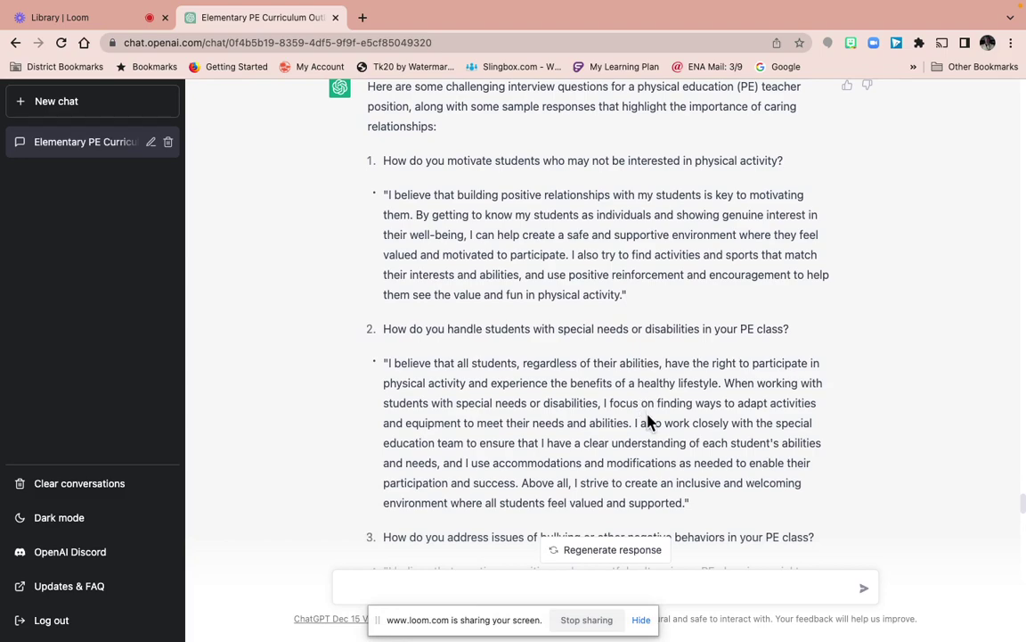
Read the remaining PE interview answers, covering special needs students and bullying or other negative behaviors
scroll(674, 416, down, 2)
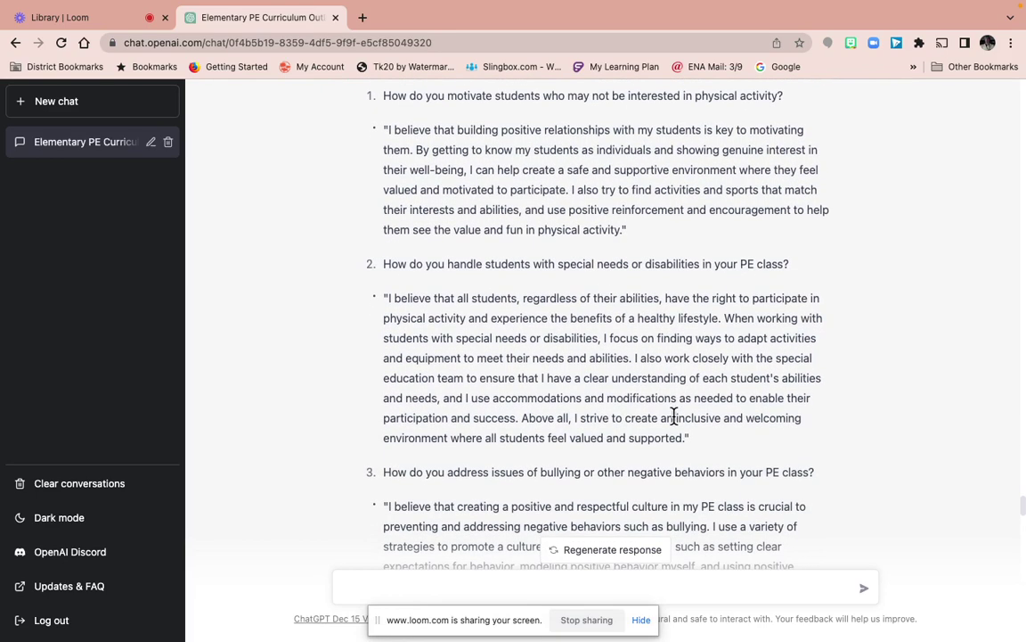
scroll(710, 375, down, 1)
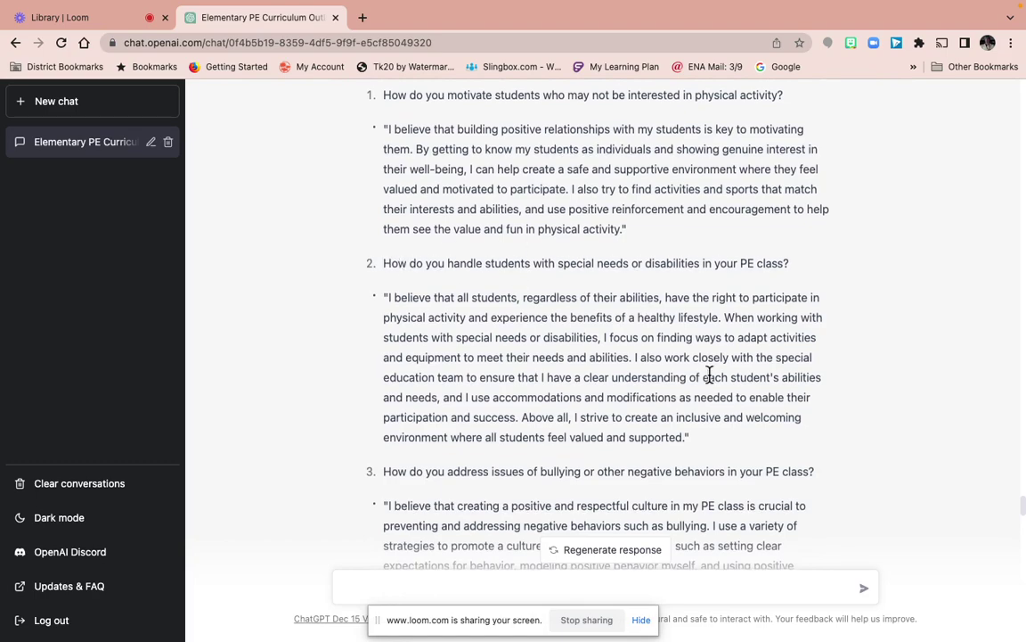
scroll(710, 375, down, 3)
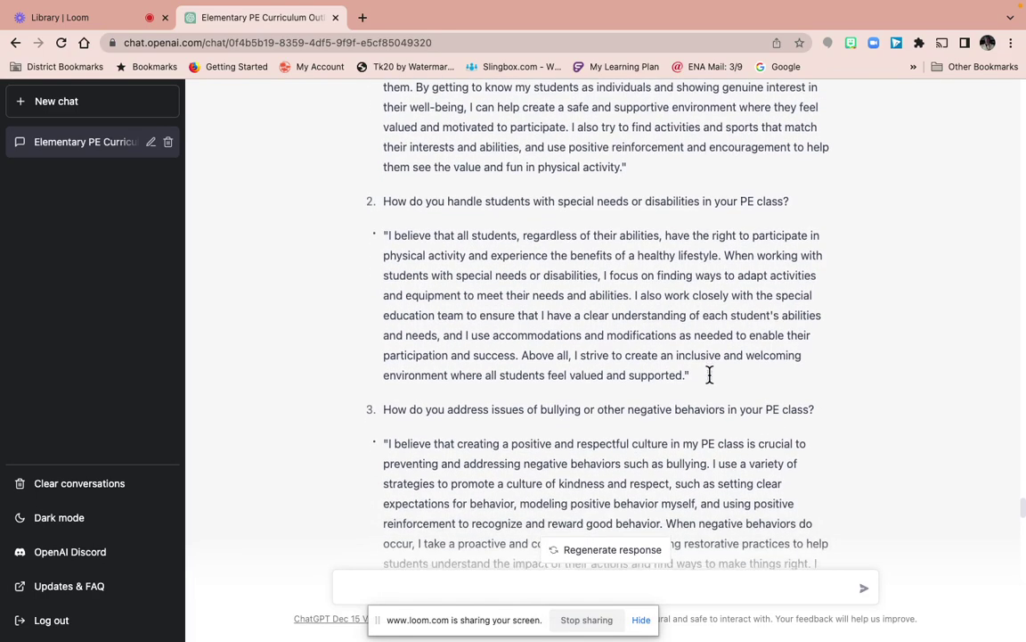
scroll(710, 375, down, 10)
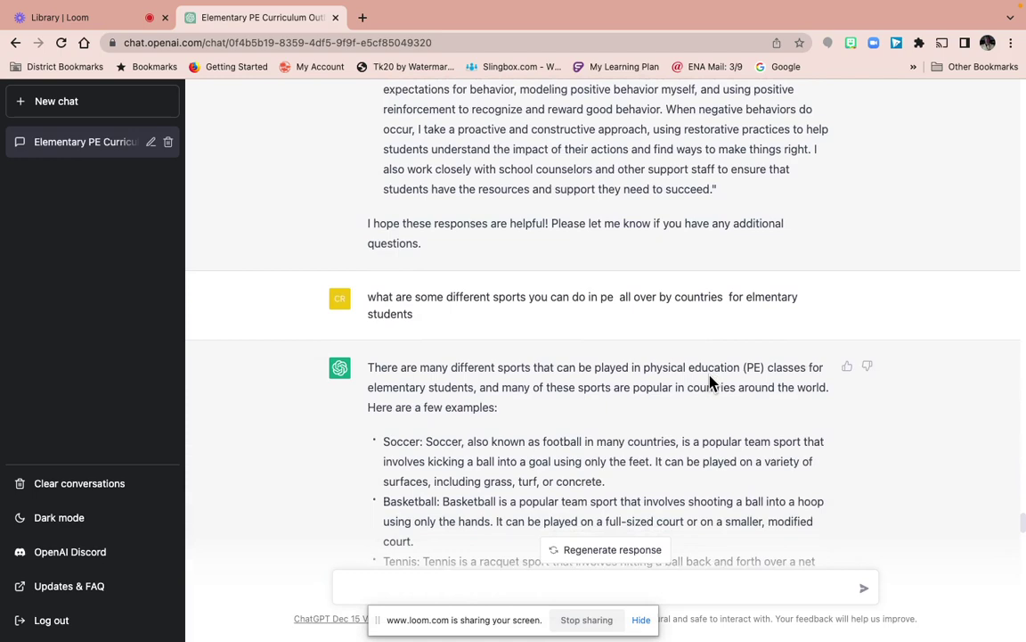
Review the list of sports from different countries for elementary PE, from soccer and basketball to swimming and running
scroll(710, 382, down, 2)
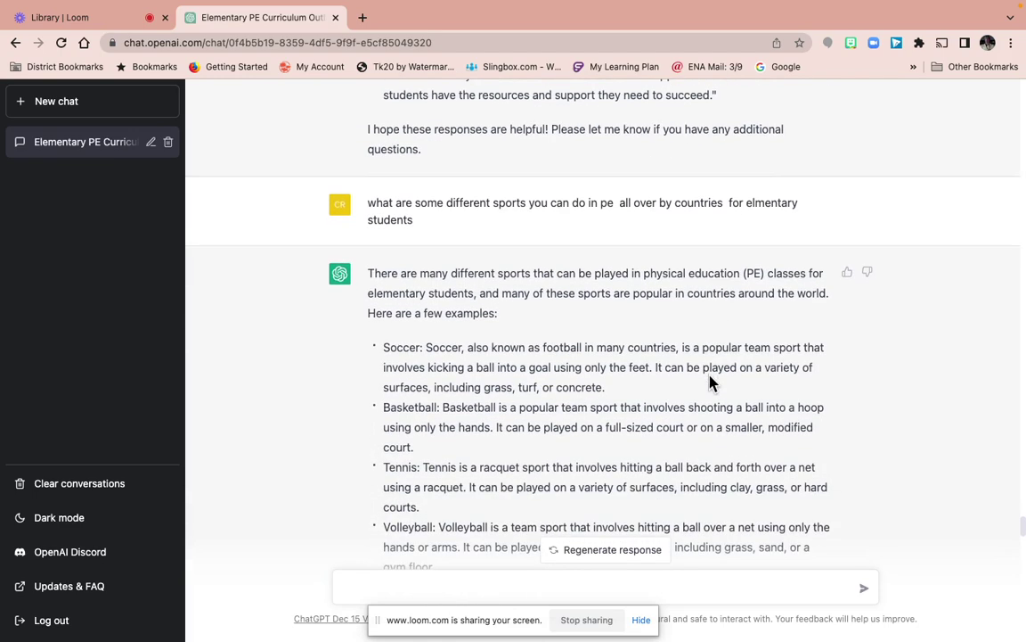
scroll(710, 383, down, 1)
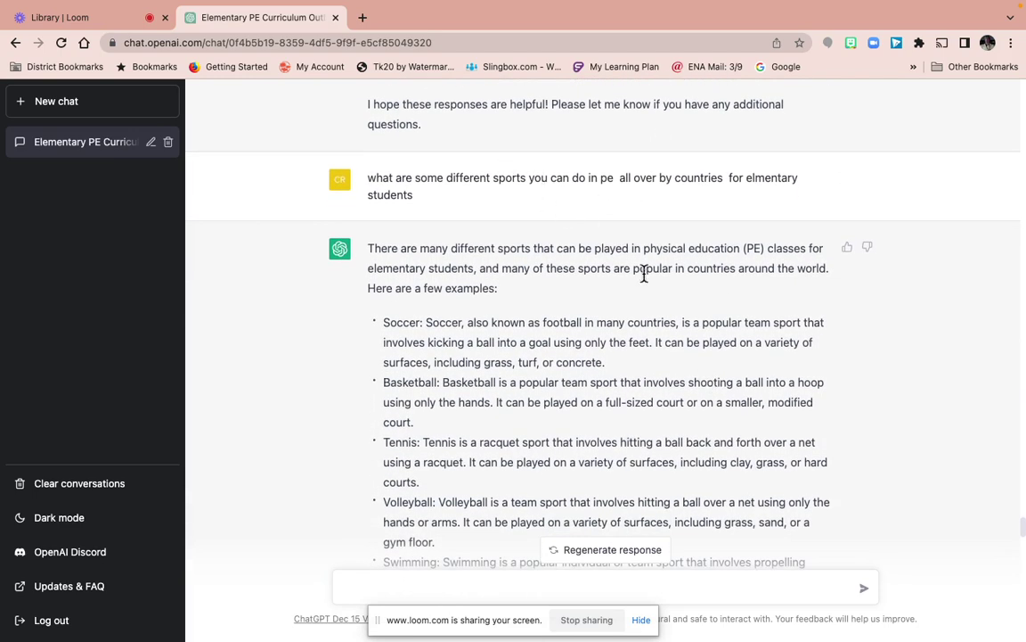
scroll(676, 349, down, 1)
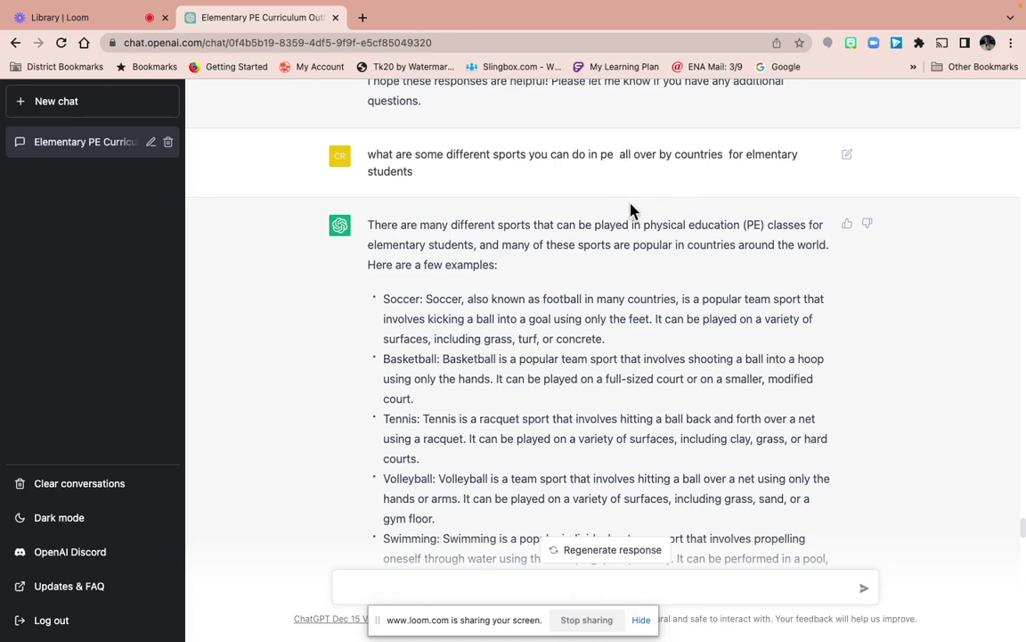
scroll(658, 354, down, 10)
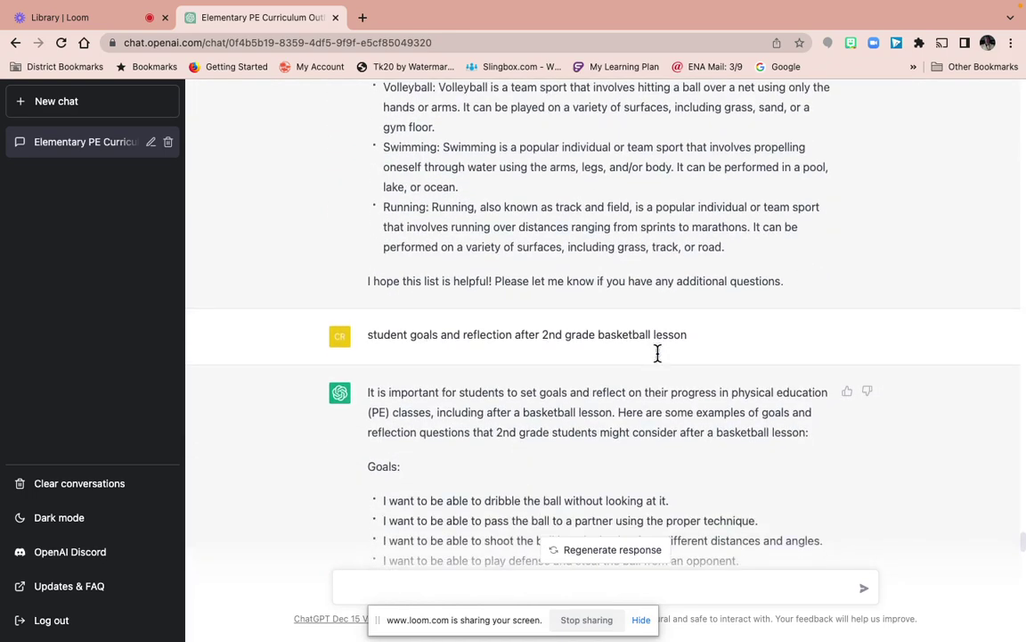
Examine the student goals and reflection questions for after the 2nd grade basketball lesson
scroll(658, 356, down, 3)
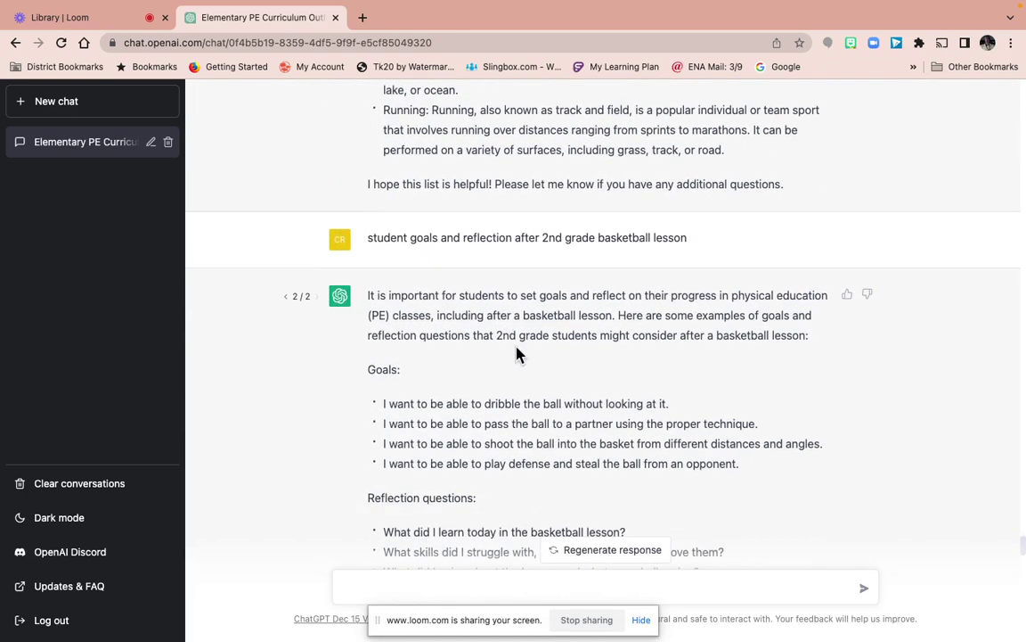
scroll(516, 354, down, 1)
scroll(614, 408, down, 2)
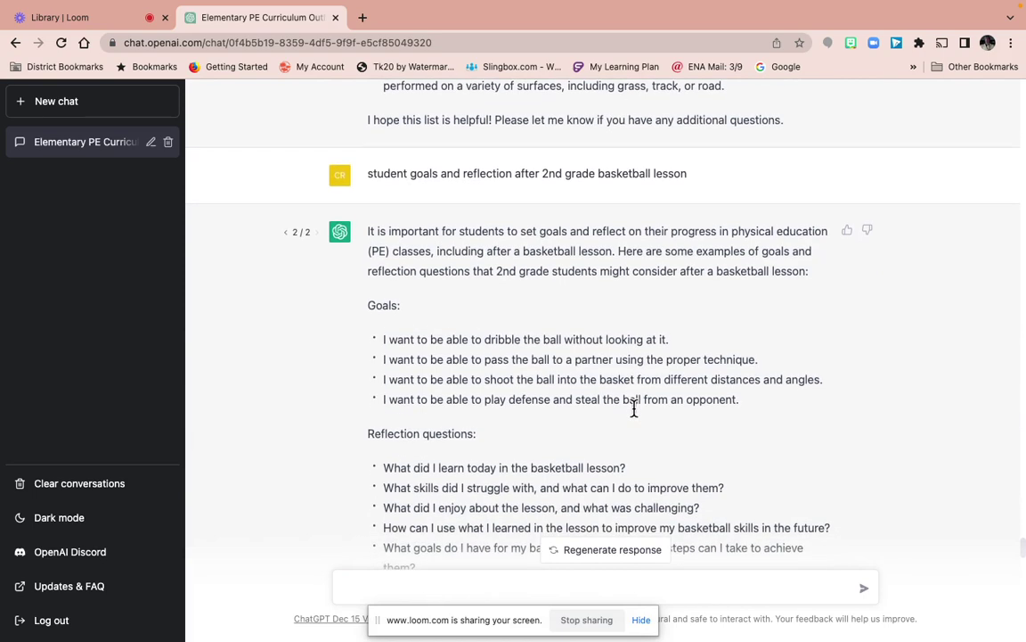
scroll(634, 408, down, 1)
scroll(633, 408, down, 3)
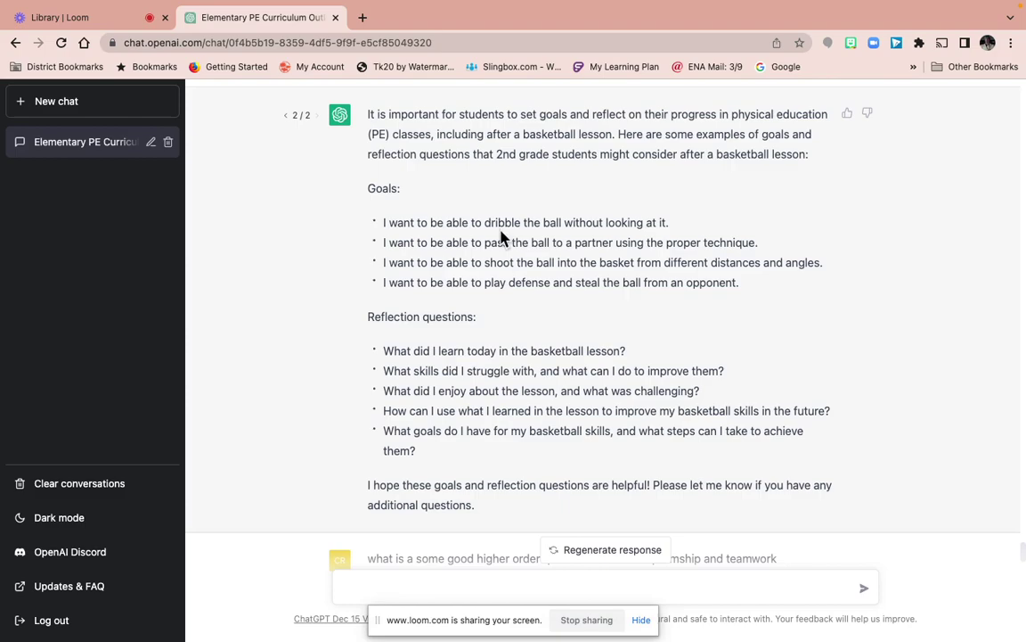
scroll(538, 410, down, 1)
Read the higher order questions on basketball sportsmanship and teamwork and the essay on basketball's importance in the PE curriculum
scroll(541, 414, down, 8)
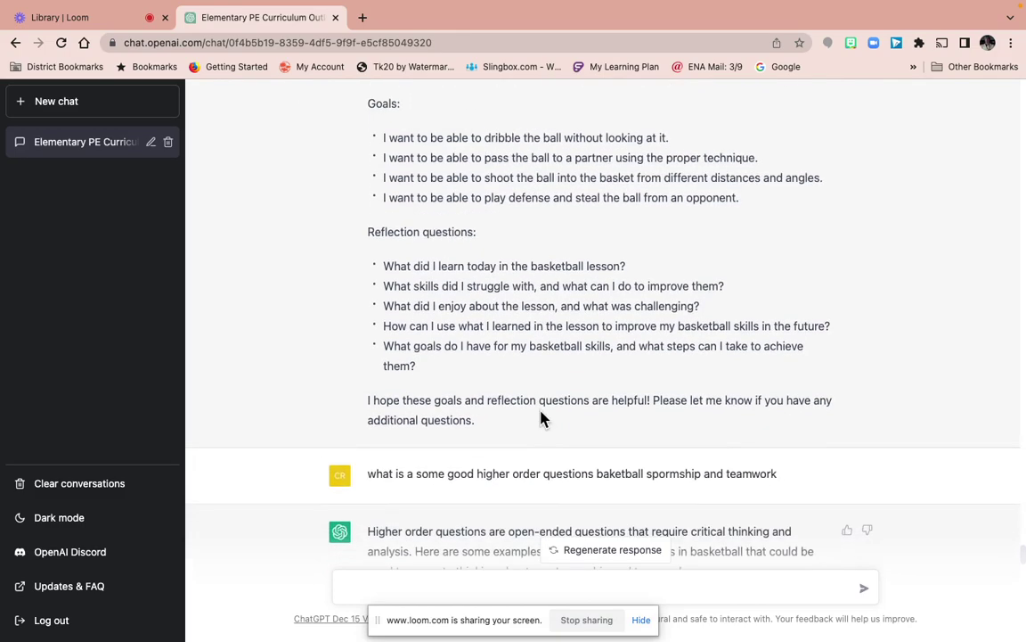
scroll(541, 414, down, 5)
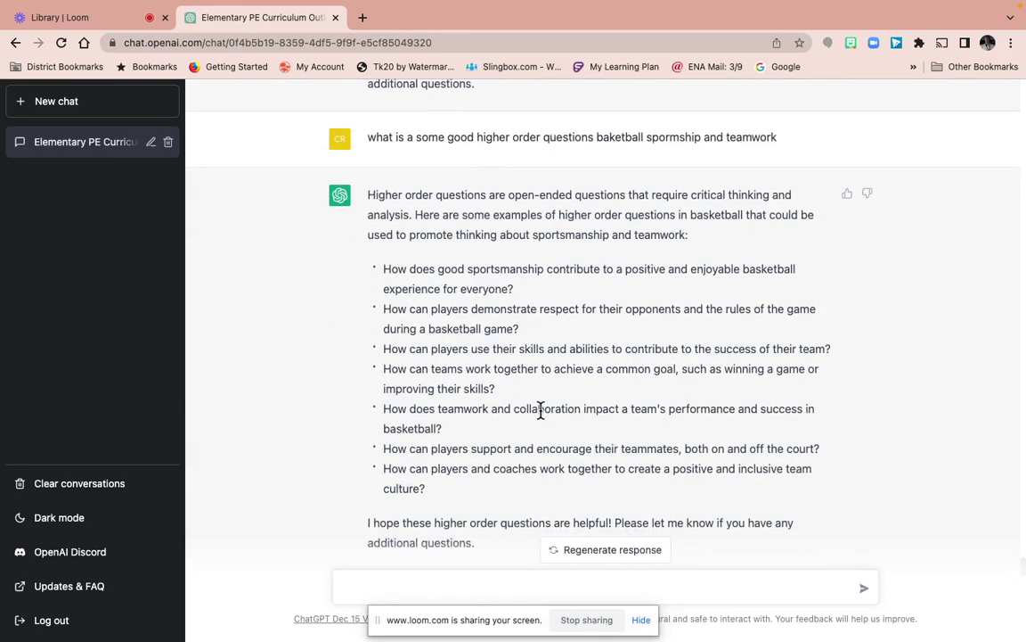
scroll(541, 412, down, 8)
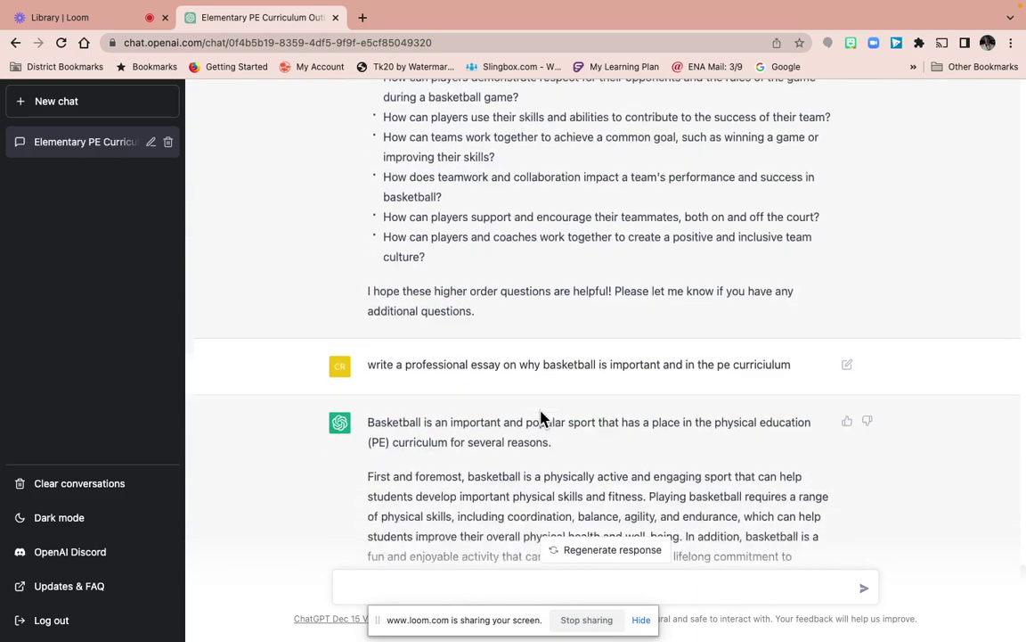
scroll(541, 418, down, 1)
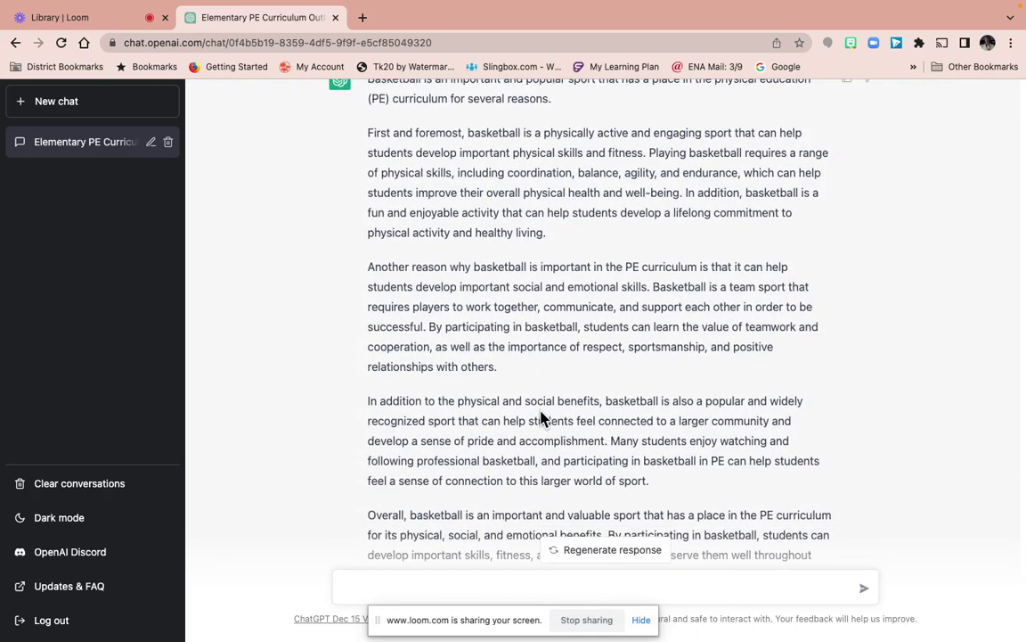
scroll(541, 417, down, 5)
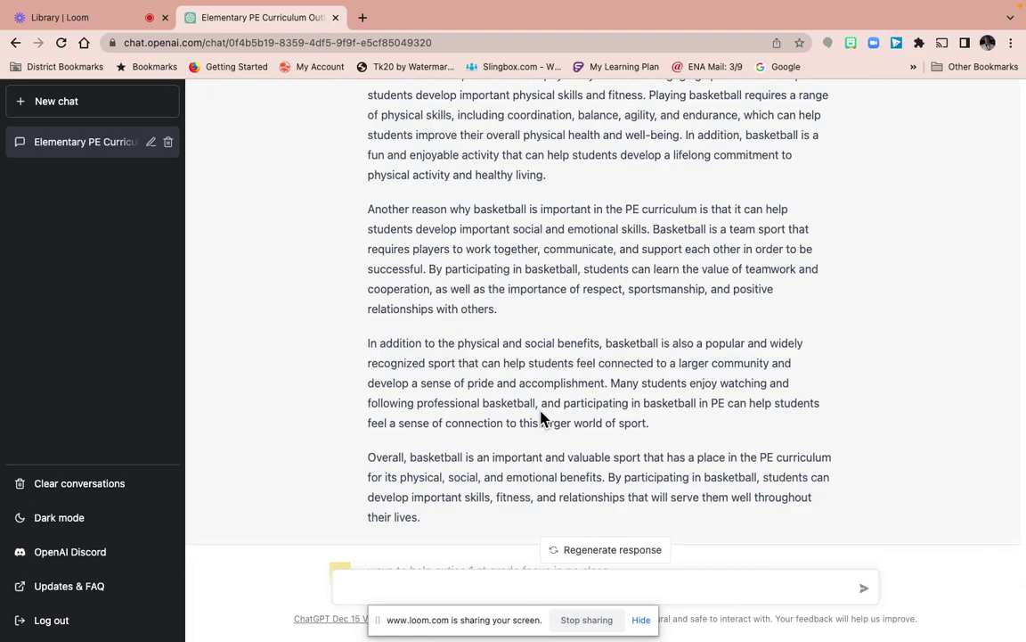
scroll(540, 419, down, 3)
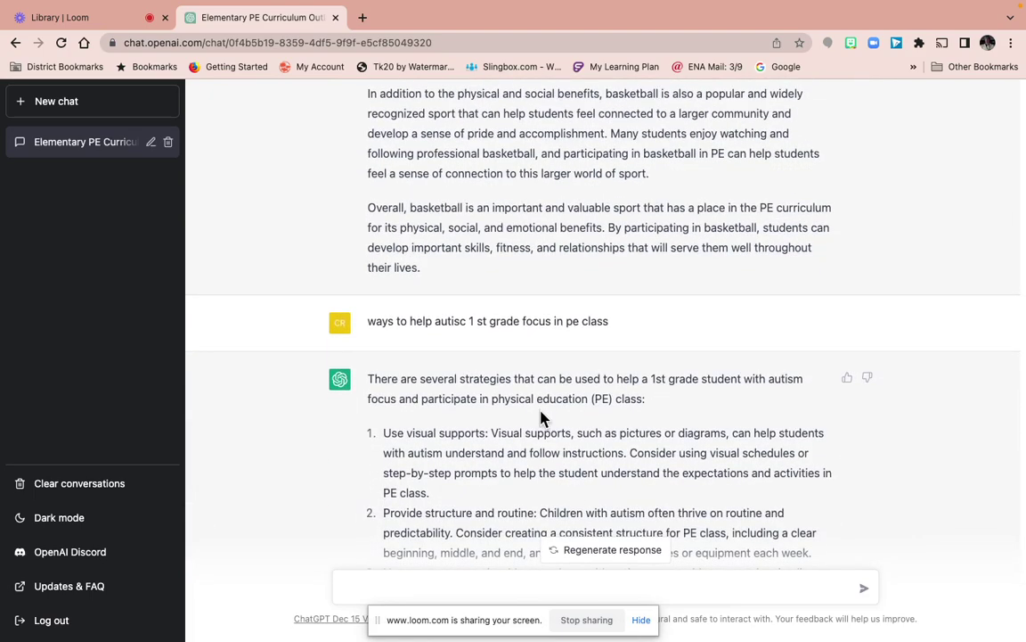
Examine the strategies for helping a 1st grade student with autism focus in PE class, from visual supports to working with specialists
scroll(541, 418, down, 2)
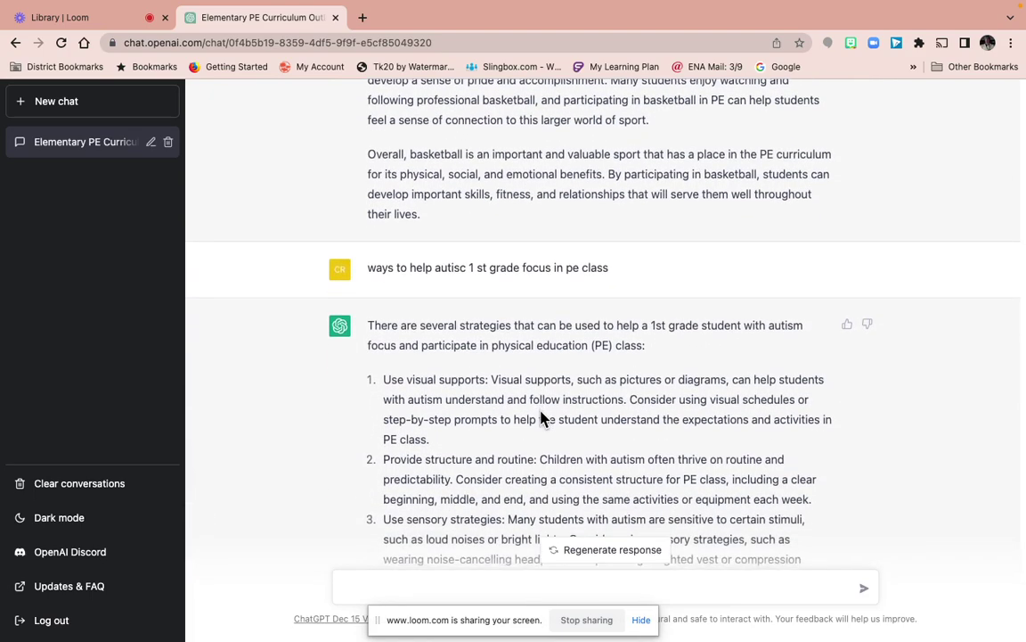
scroll(541, 419, down, 1)
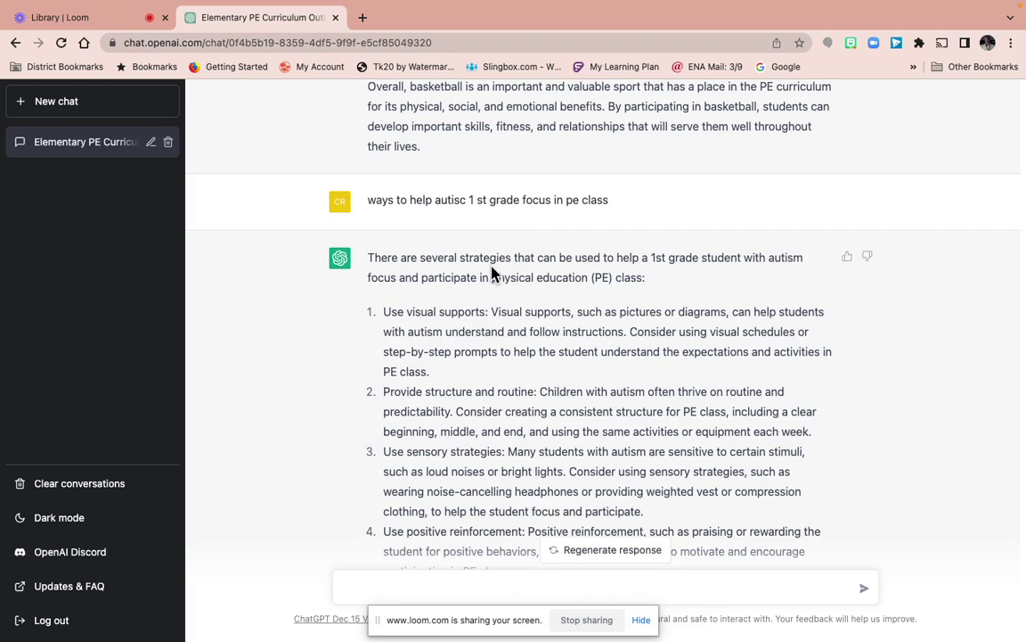
scroll(491, 269, down, 1)
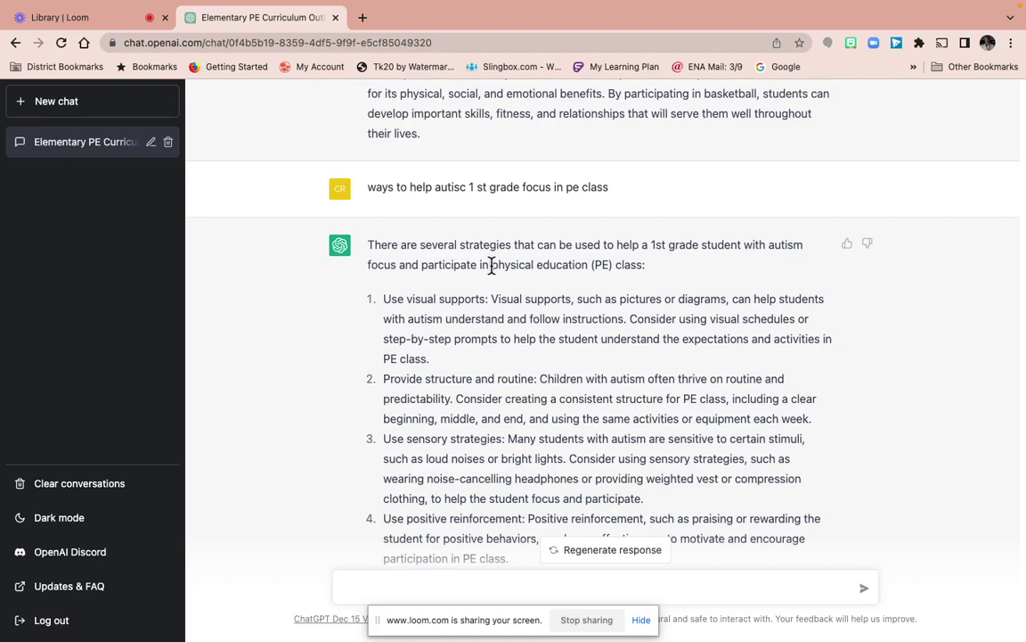
scroll(491, 266, down, 2)
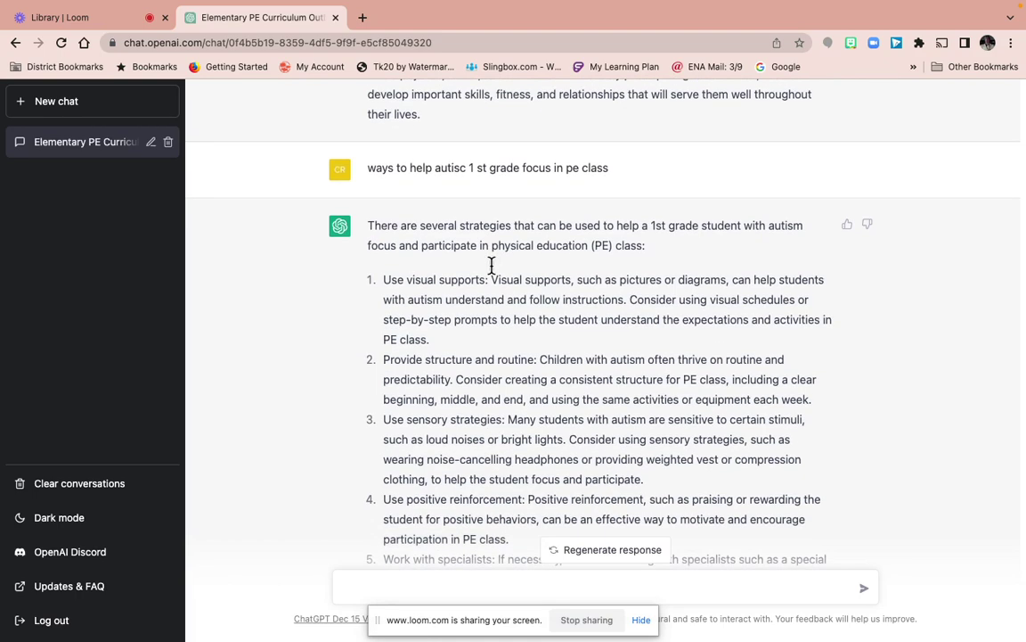
scroll(491, 265, down, 5)
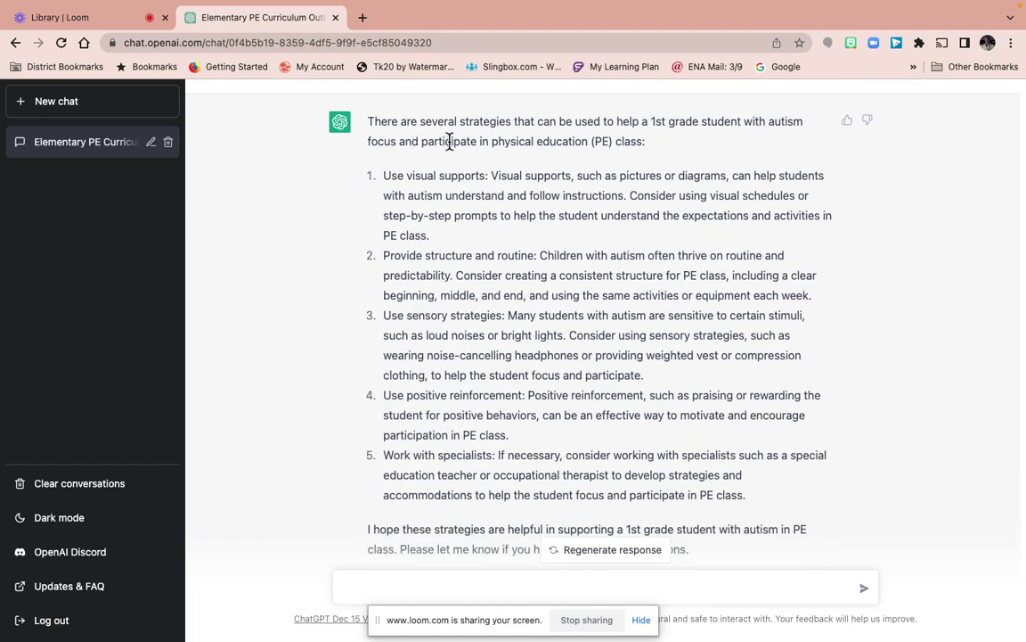
scroll(455, 143, up, 3)
scroll(459, 156, up, 1)
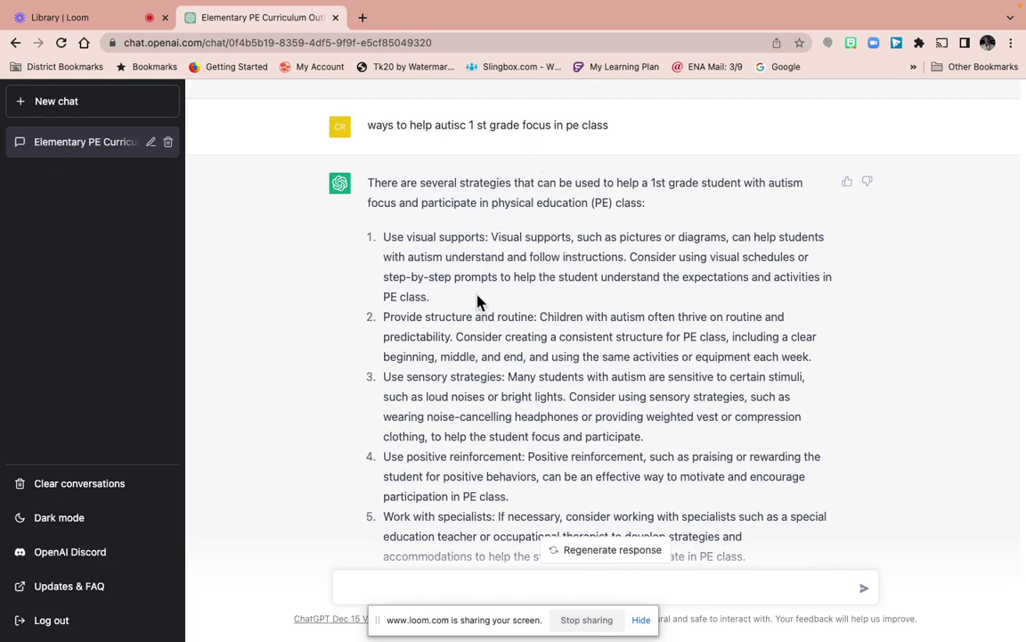
scroll(491, 309, down, 1)
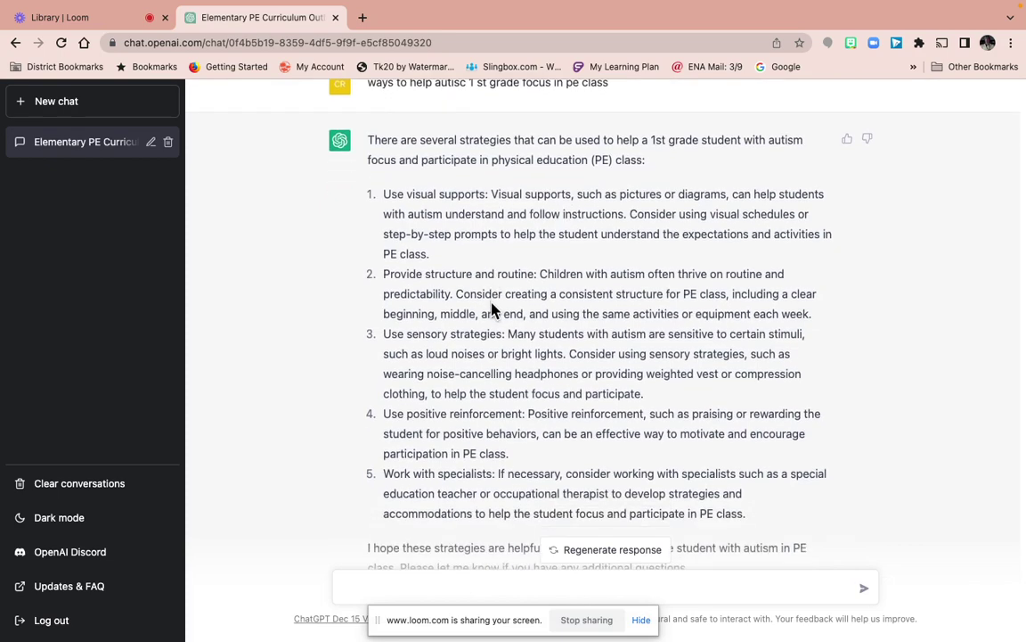
scroll(515, 389, down, 1)
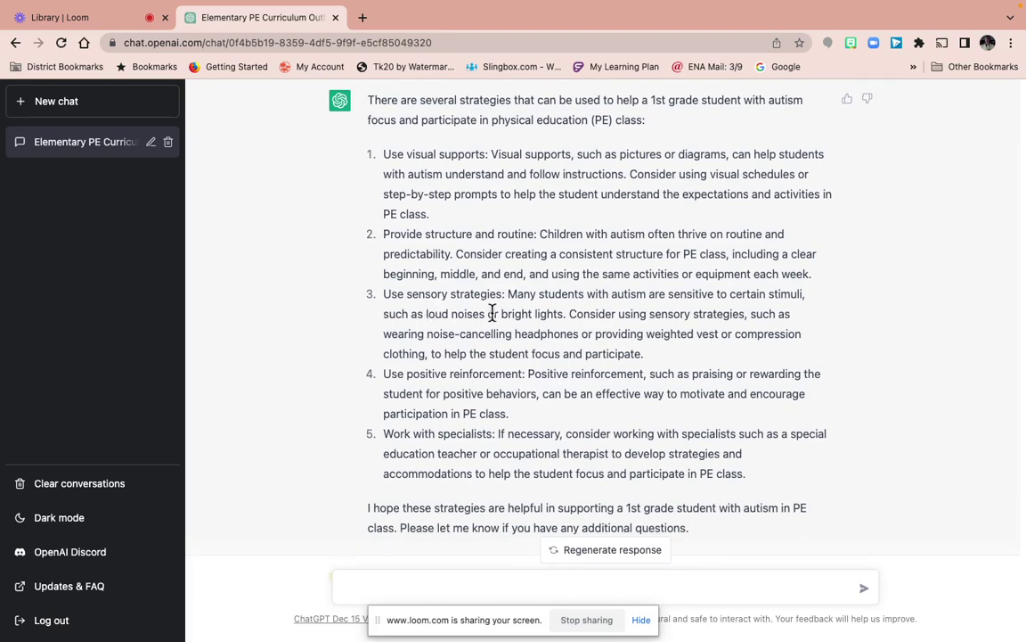
scroll(509, 451, down, 1)
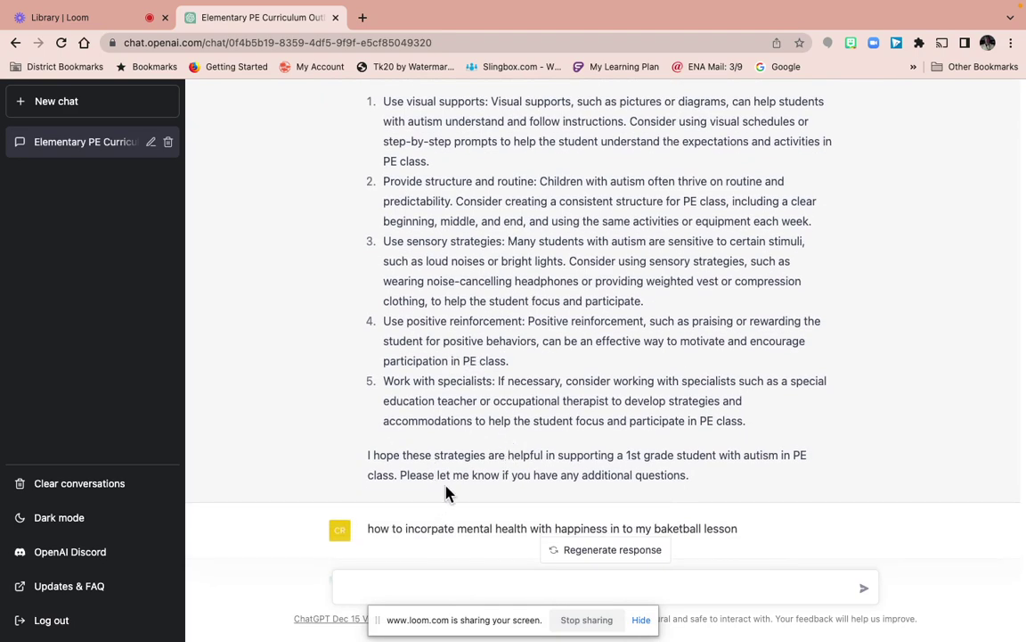
Read the suggestions for incorporating mental health and happiness into a basketball lesson, through to promoting self-care
scroll(463, 455, down, 2)
scroll(528, 486, down, 2)
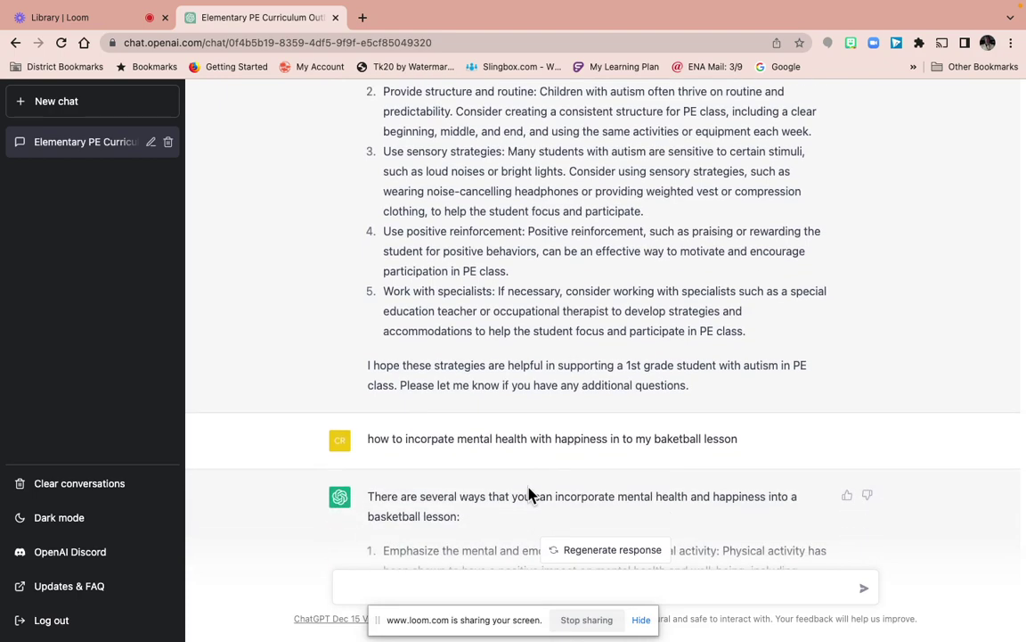
scroll(538, 452, down, 1)
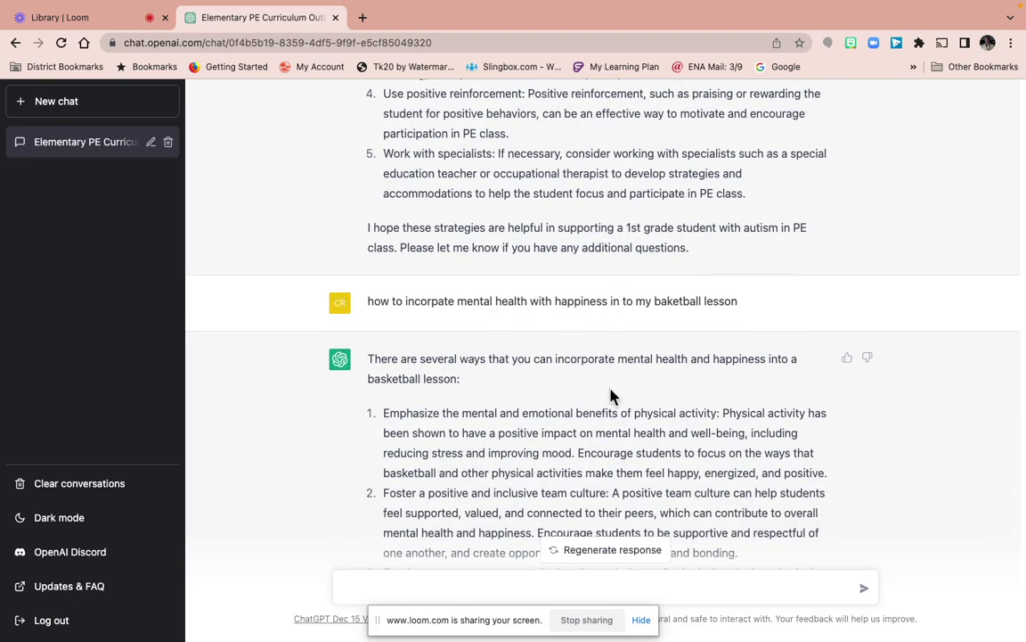
scroll(651, 445, down, 1)
scroll(650, 443, down, 1)
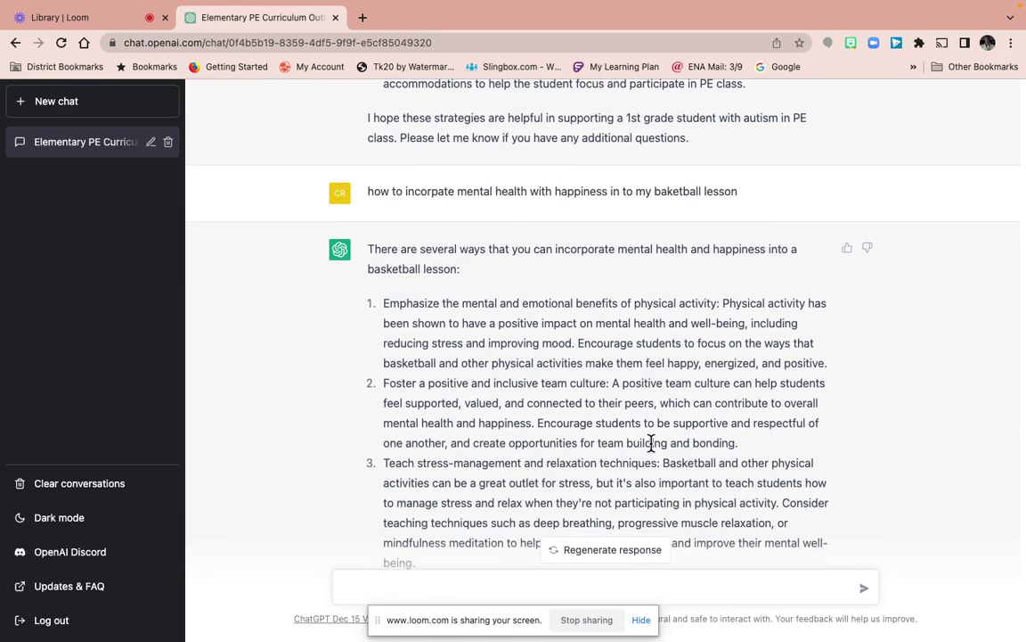
scroll(566, 428, down, 1)
scroll(566, 429, down, 3)
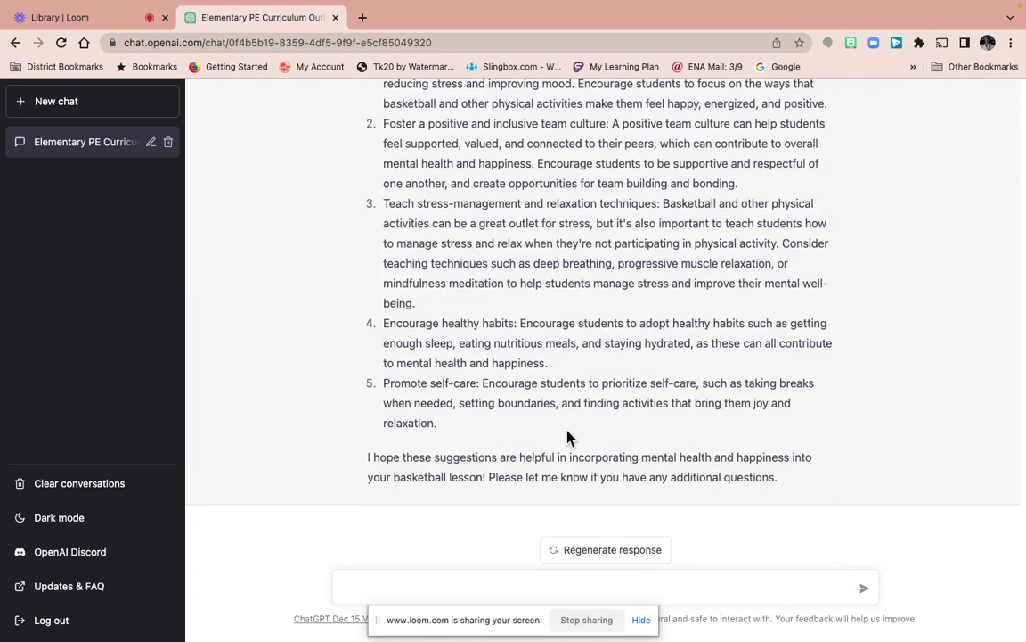
Submit the prompt "field day acticities with discription and instructions for elementary" and regenerate its response
click(367, 588)
text(field day acticities )
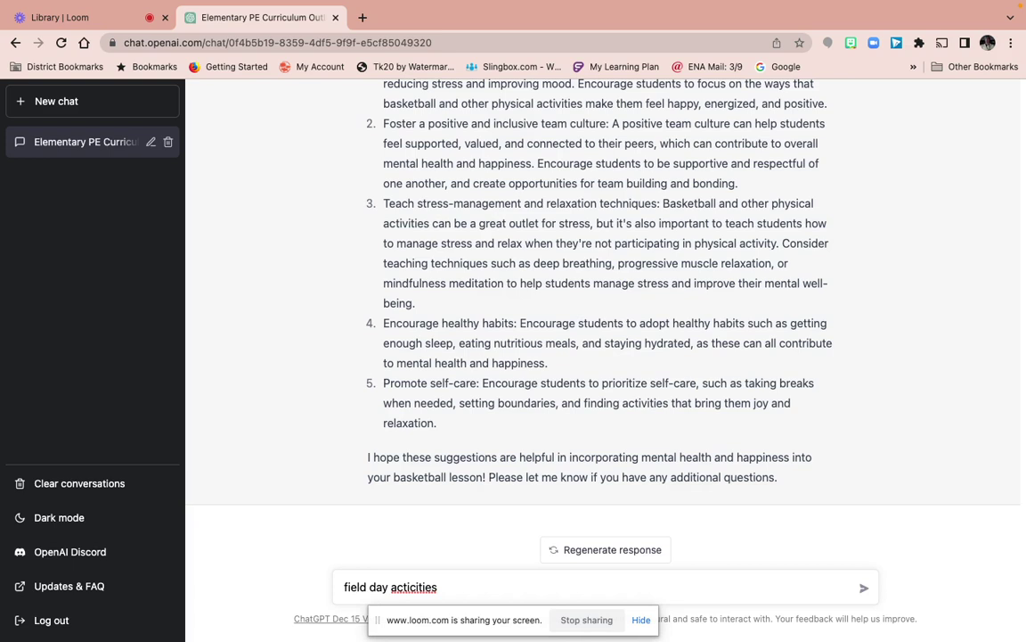
text(with discription and )
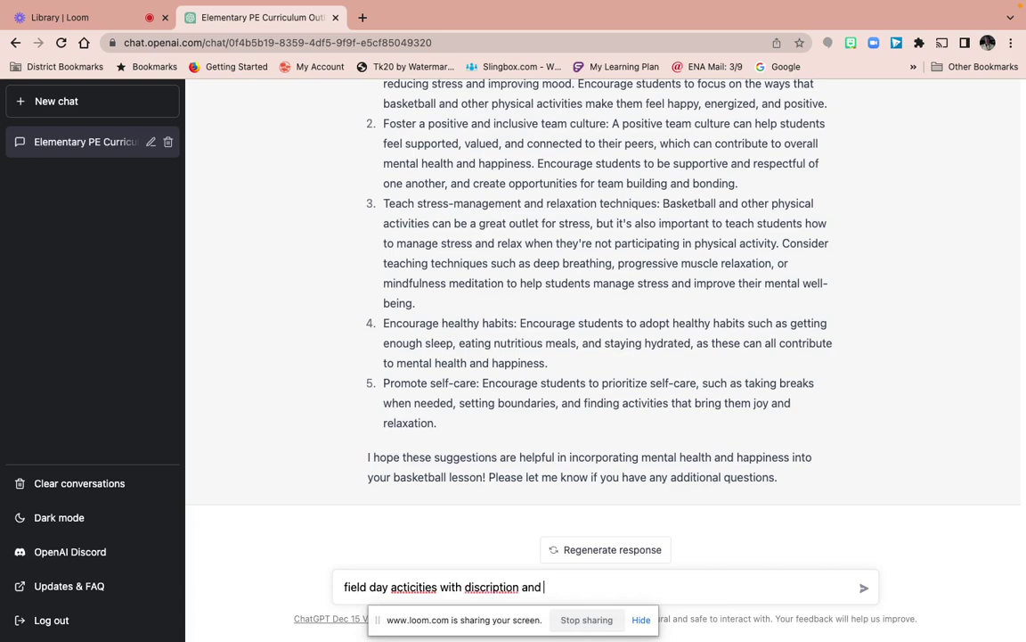
text(instructions for el)
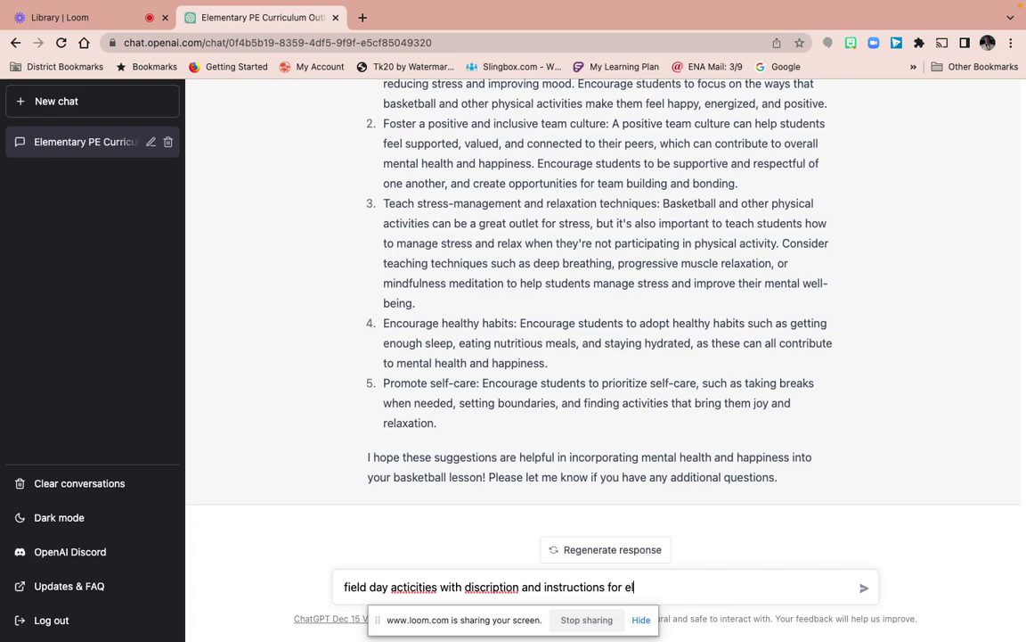
text(ementary)
key(Return)
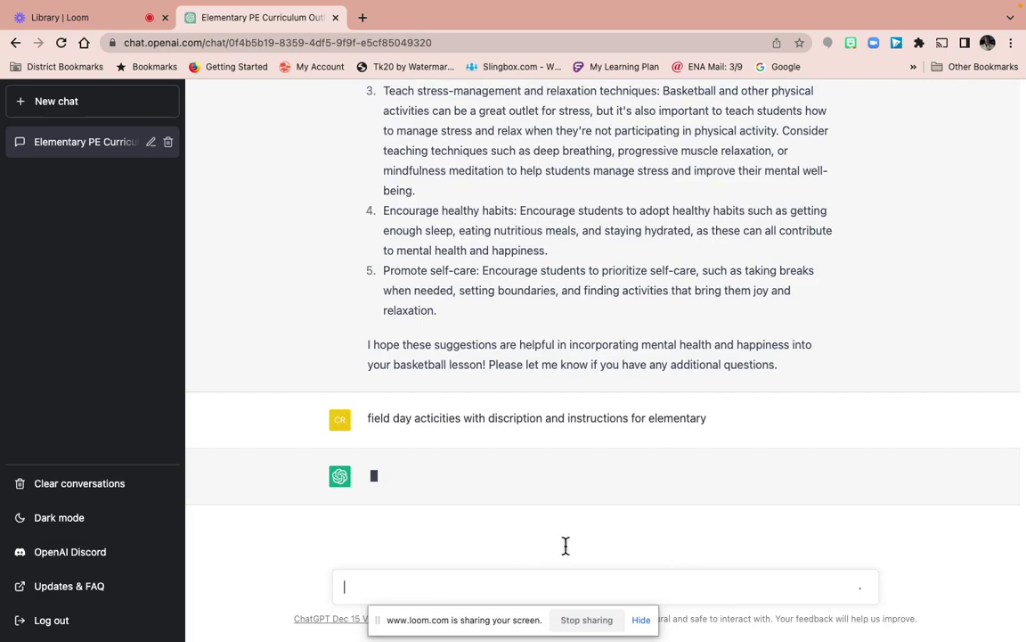
click(575, 585)
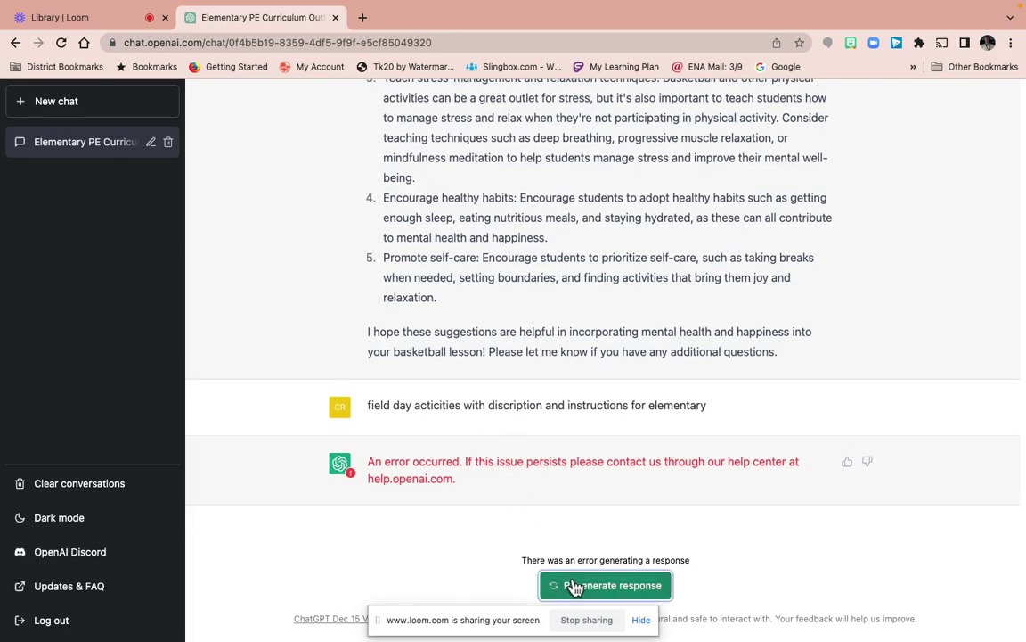
Reload the ChatGPT conversation and submit a prompt asking for 20 field day activities
scroll(542, 440, up, 8)
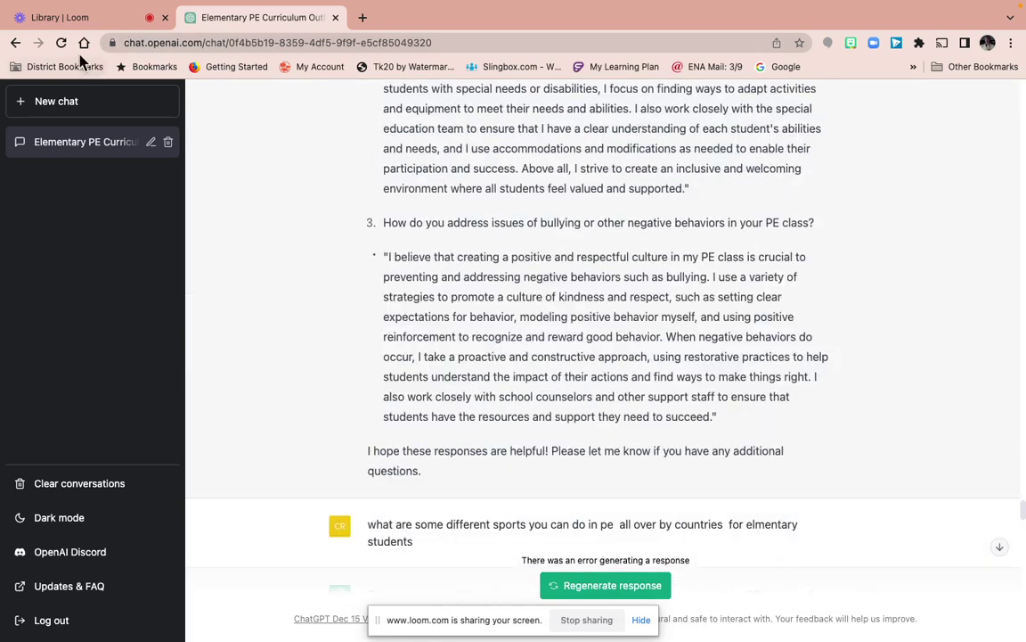
click(61, 44)
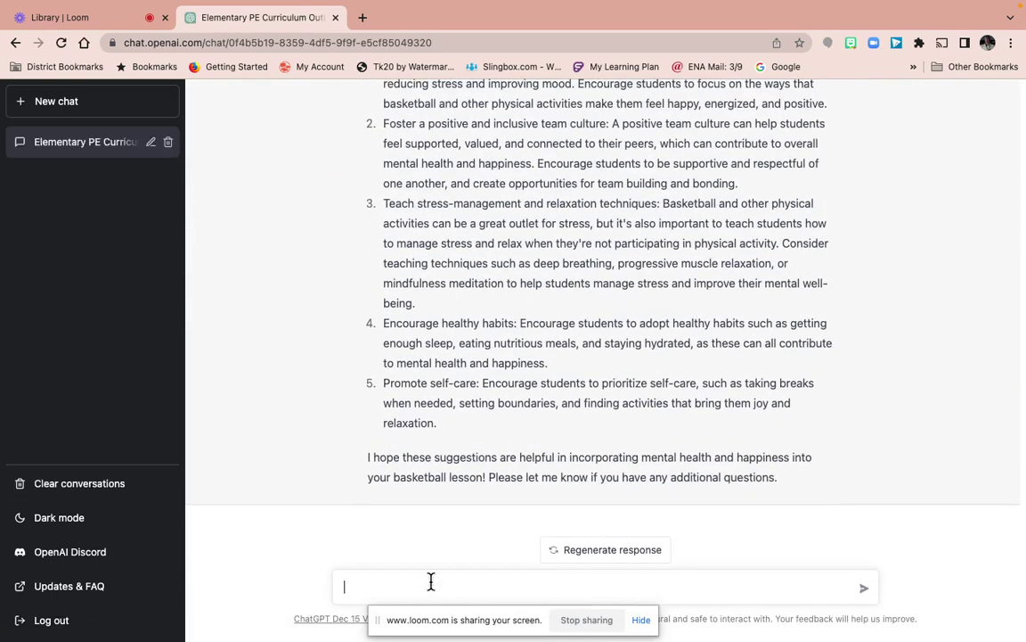
text(fi)
text(p)
text( 20 field day)
text( activites)
key(Return)
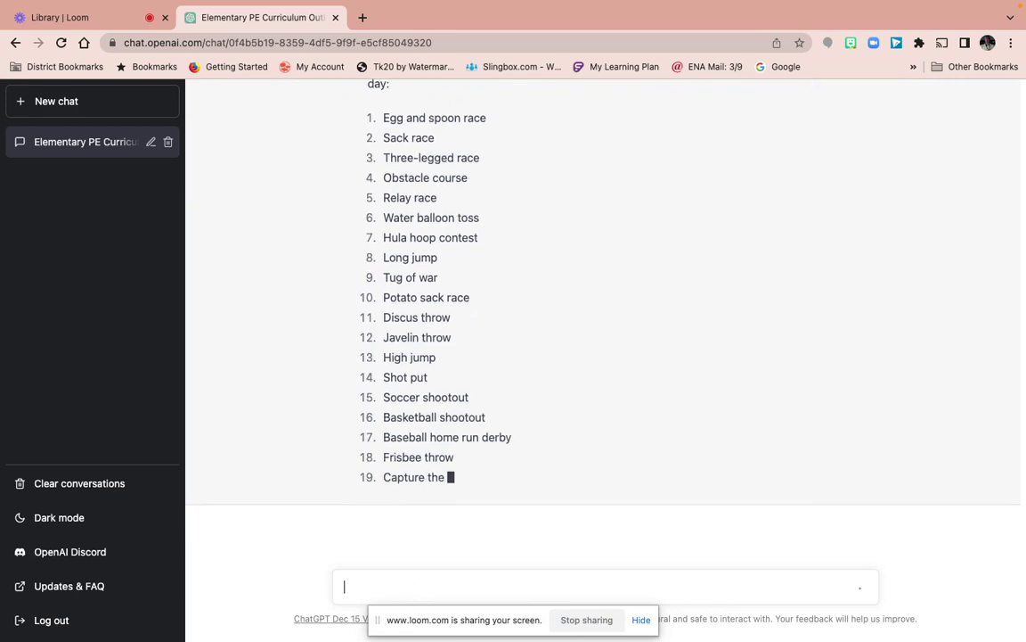
Submit the prompt "field day intructions and desciptions 10 stations" in the same conversation
text(field day)
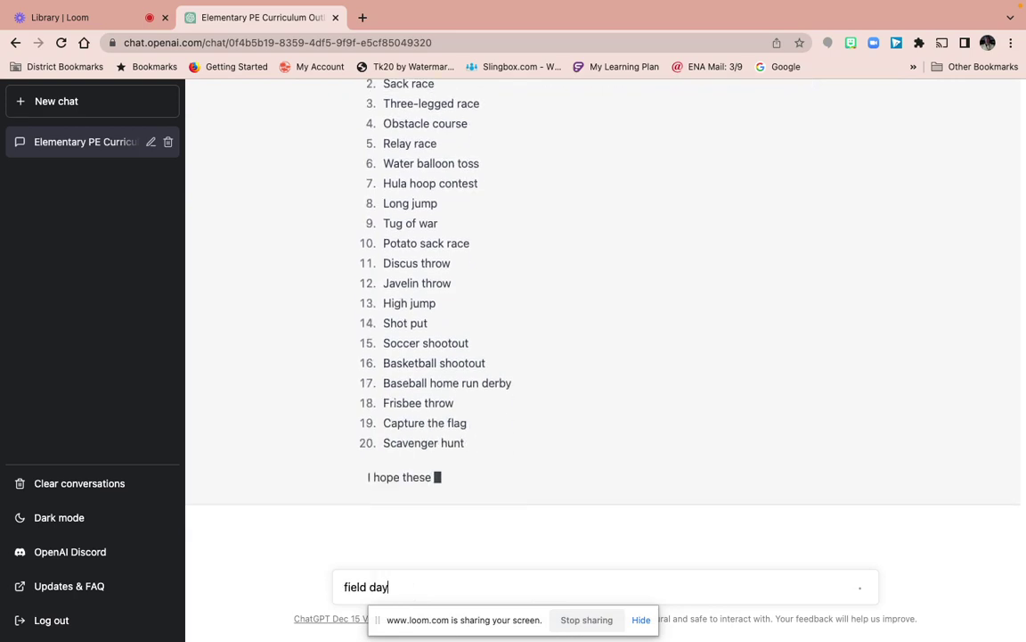
text( intruc)
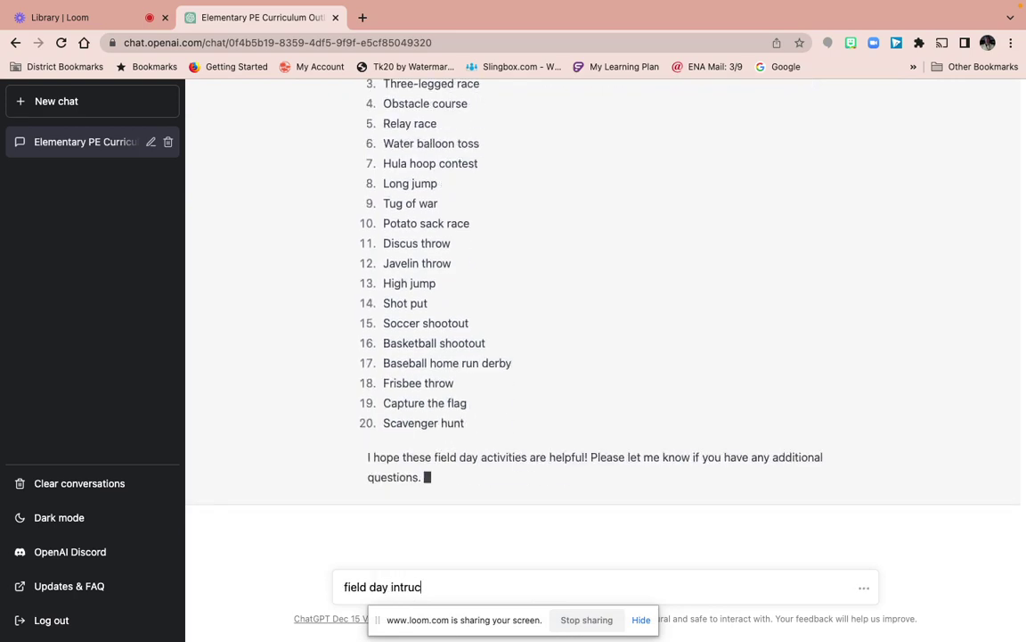
text(tions and de)
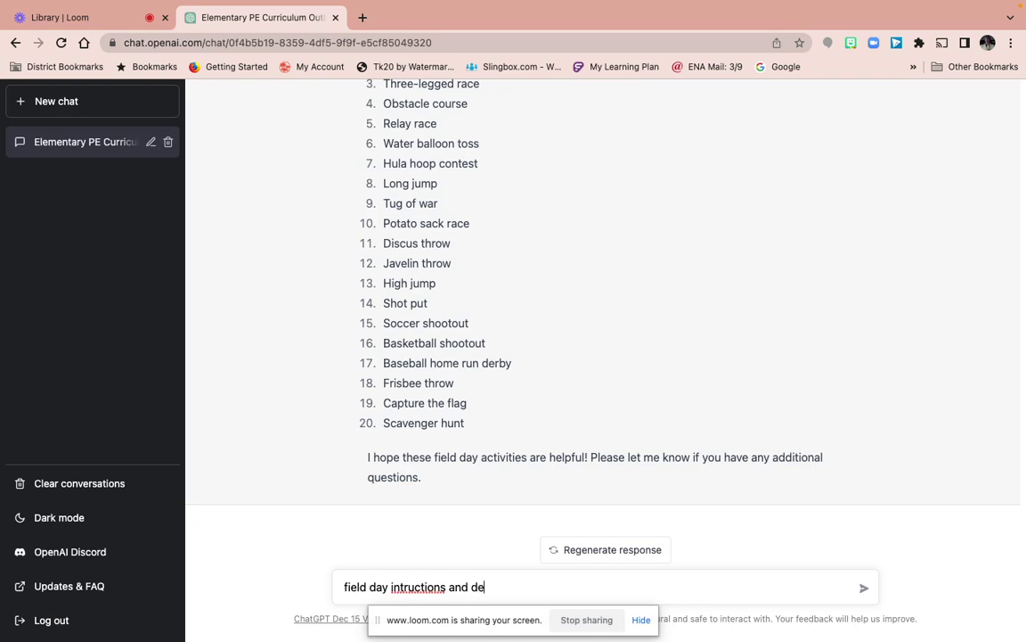
text(sciptions 10 stas)
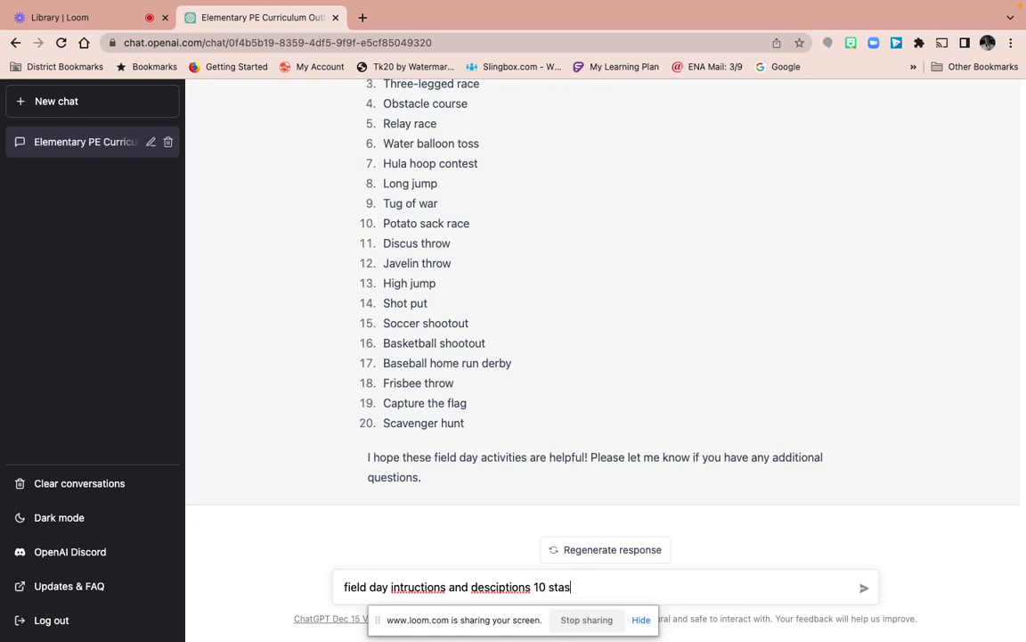
key(BackSpace)
text(tions)
key(Return)
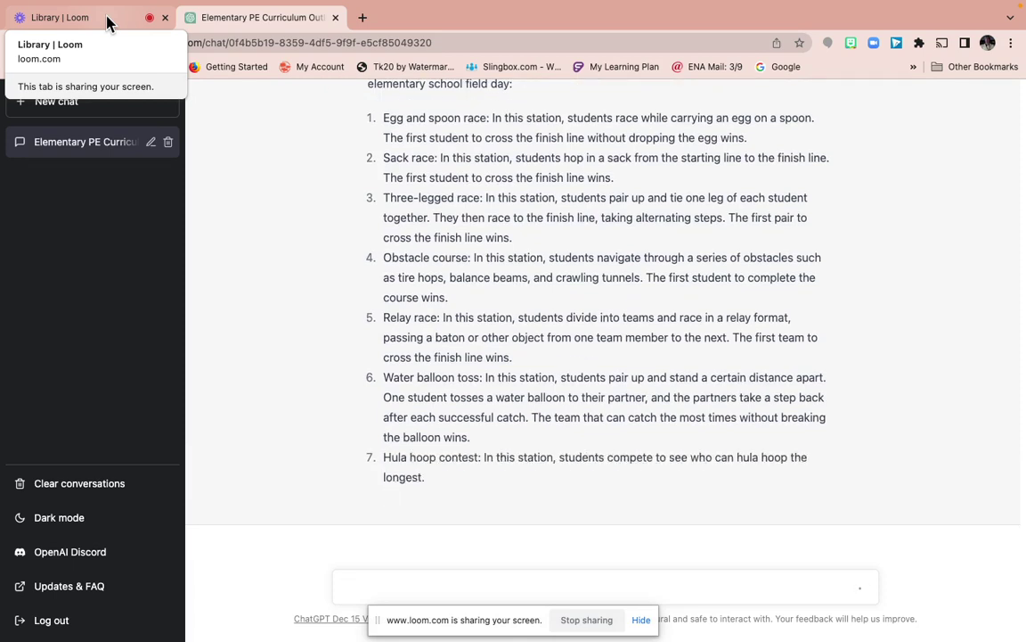
Open the Tome workspace at tome.app/pe-ae6?tab=org in a new browser tab
click(361, 17)
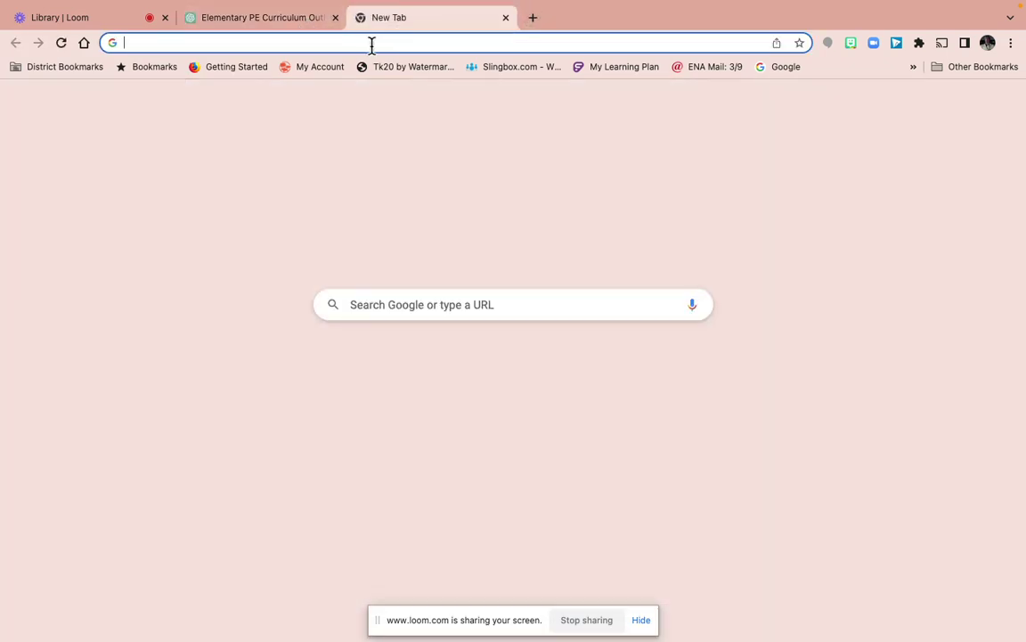
text(tome)
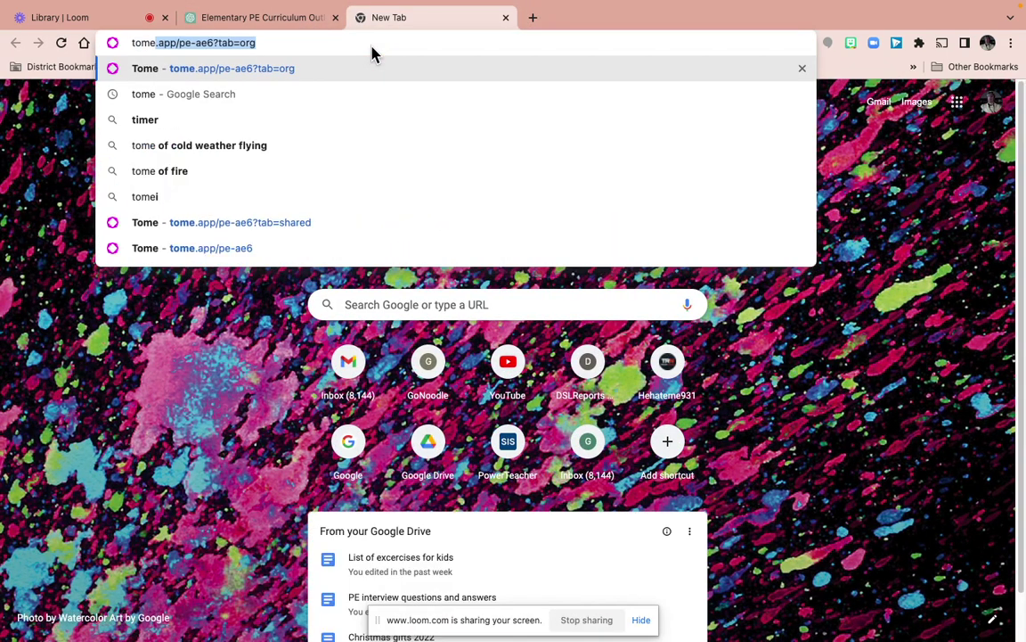
click(321, 63)
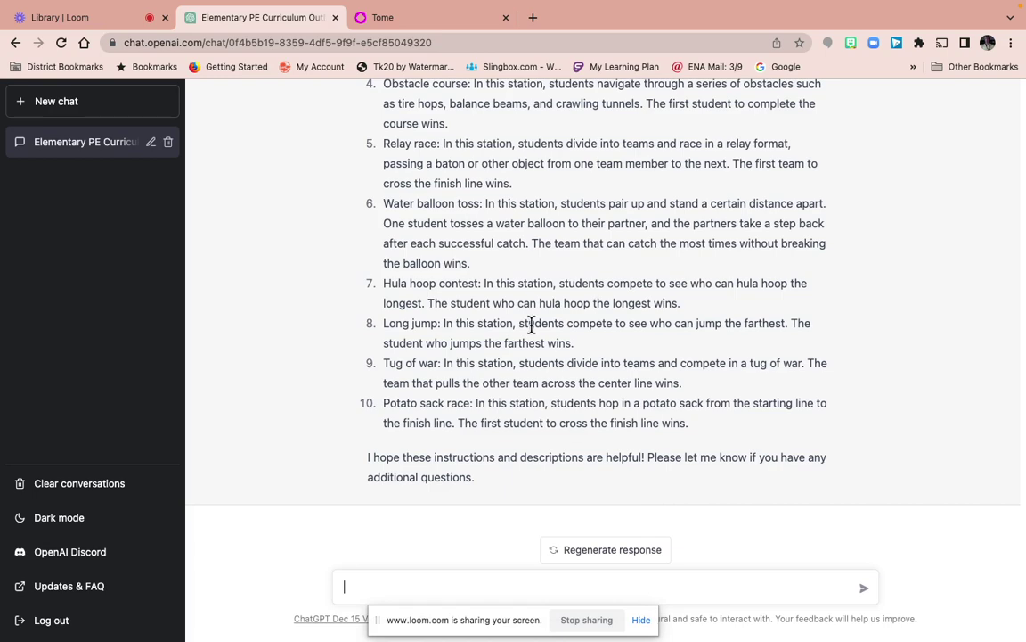
Review the descriptions of the ten field day stations in ChatGPT and switch back to Tome
scroll(532, 323, up, 3)
scroll(532, 323, down, 3)
click(400, 22)
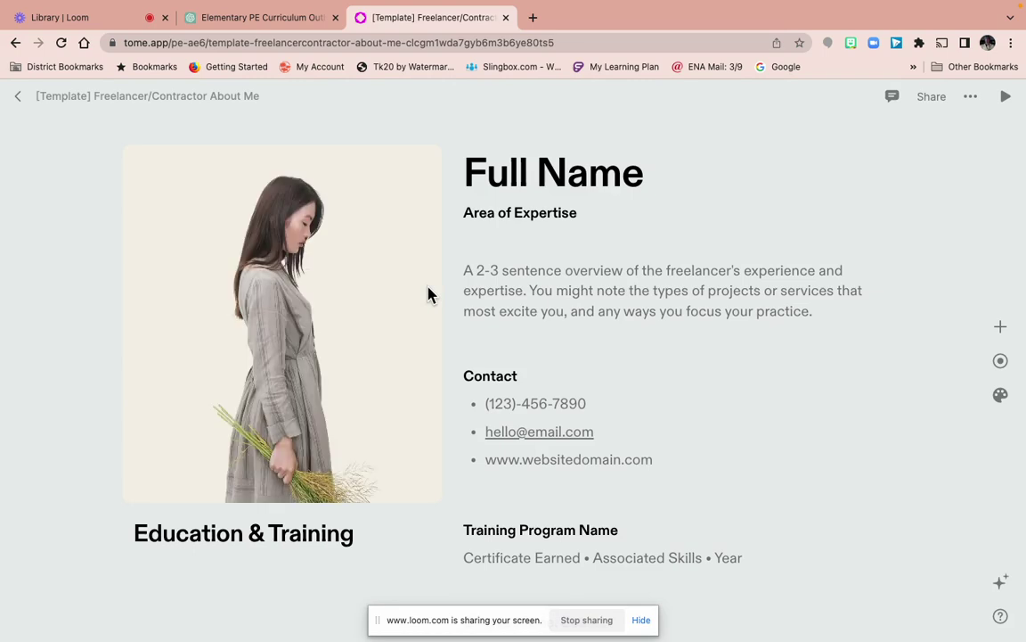
Look over the Freelancer/Contractor About Me template in Tome and return to the Pe workspace's template list
scroll(509, 432, down, 3)
scroll(163, 125, up, 3)
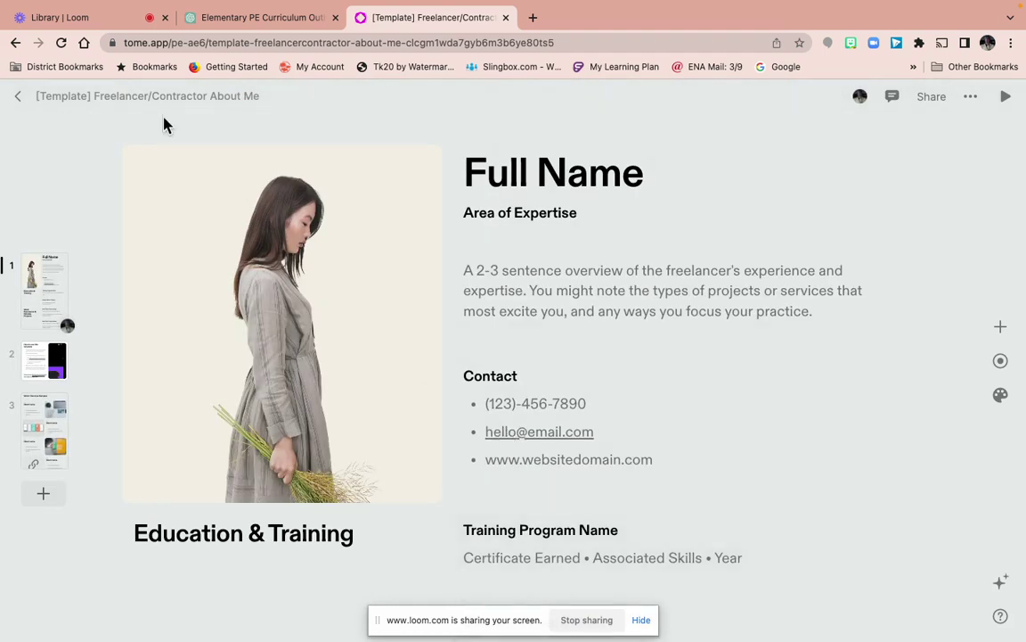
click(15, 43)
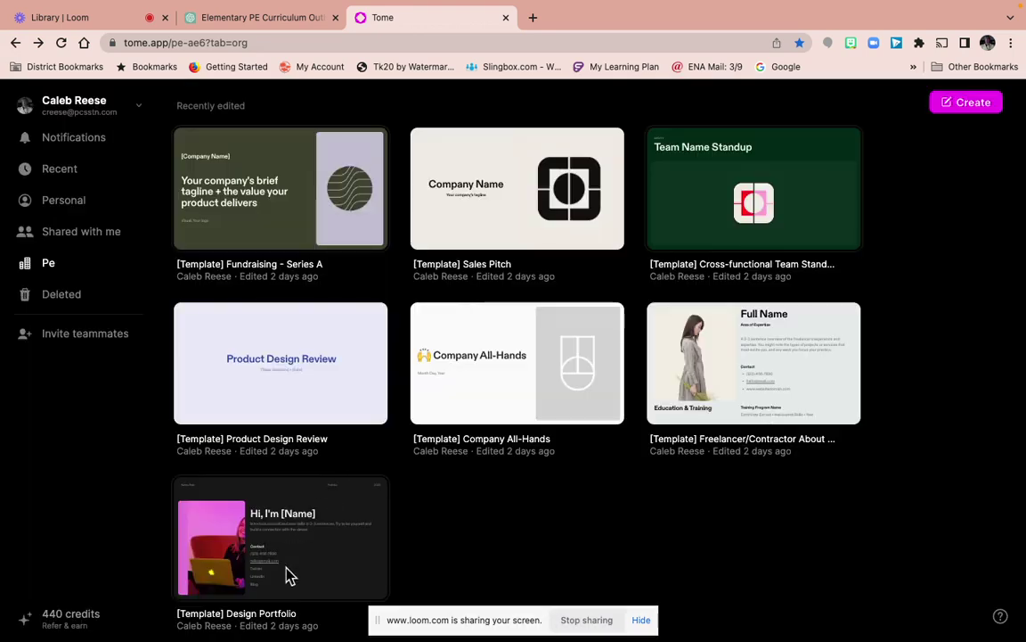
Open the Design Portfolio template and select the "Name, Role" text block on its first page
scroll(290, 574, down, 1)
click(312, 563)
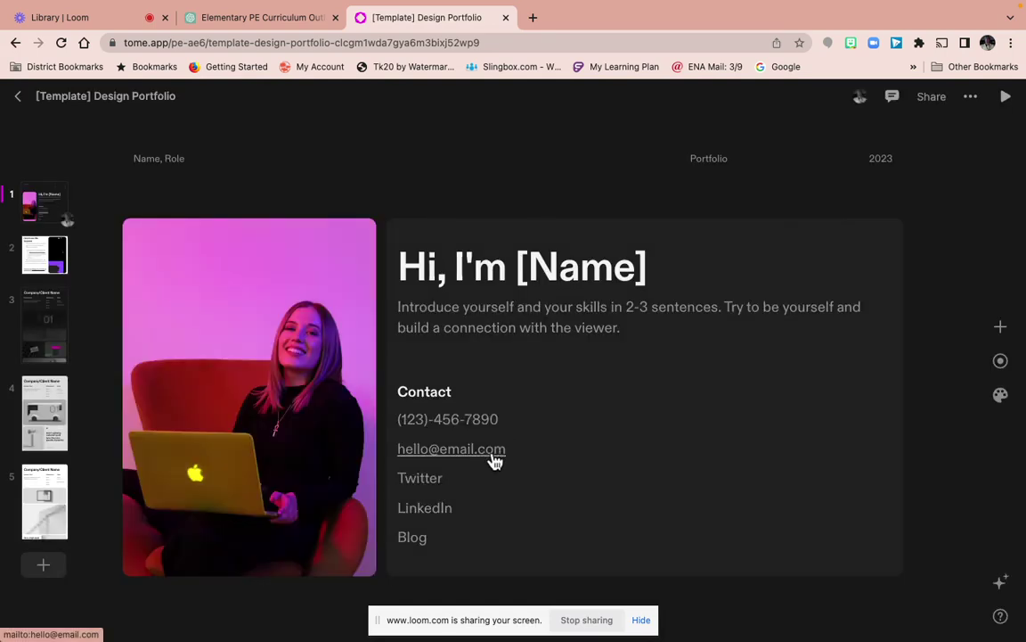
click(188, 153)
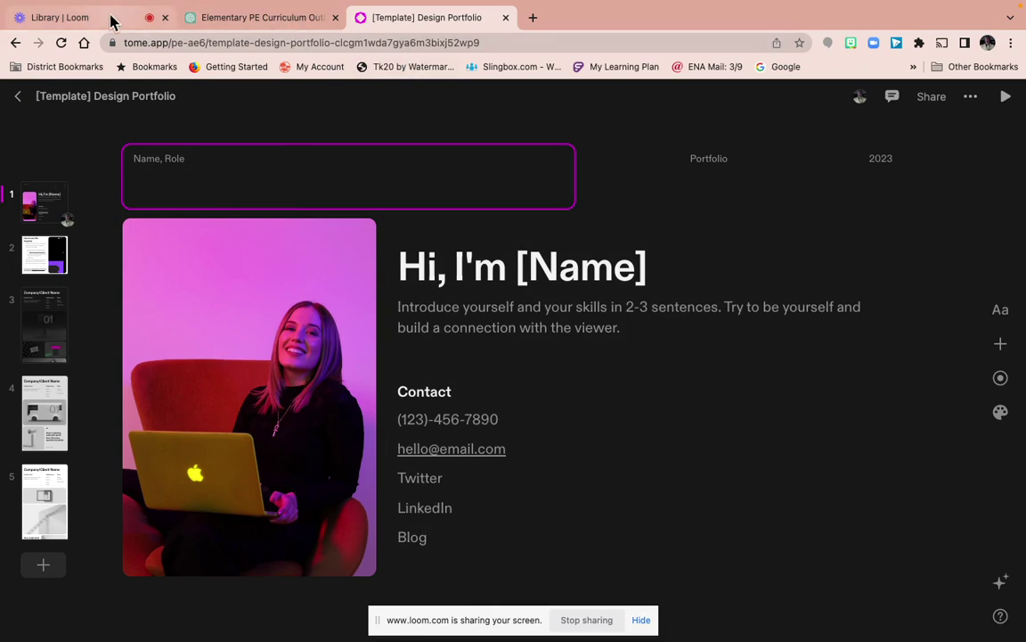
Switch to the Loom library and browse the inspiration videos from the Loom Community
click(111, 19)
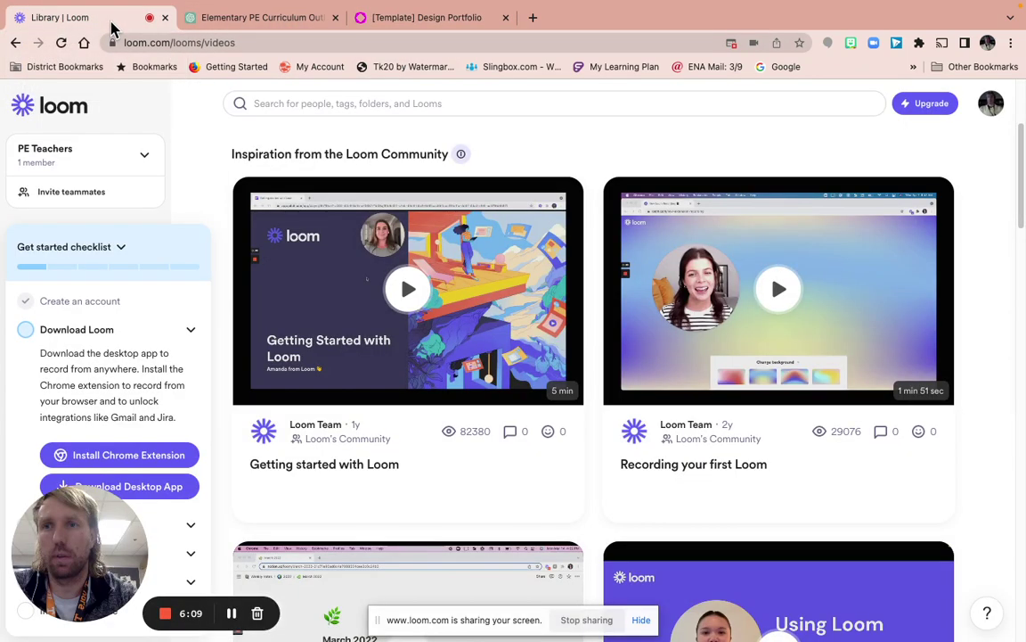
scroll(525, 509, down, 3)
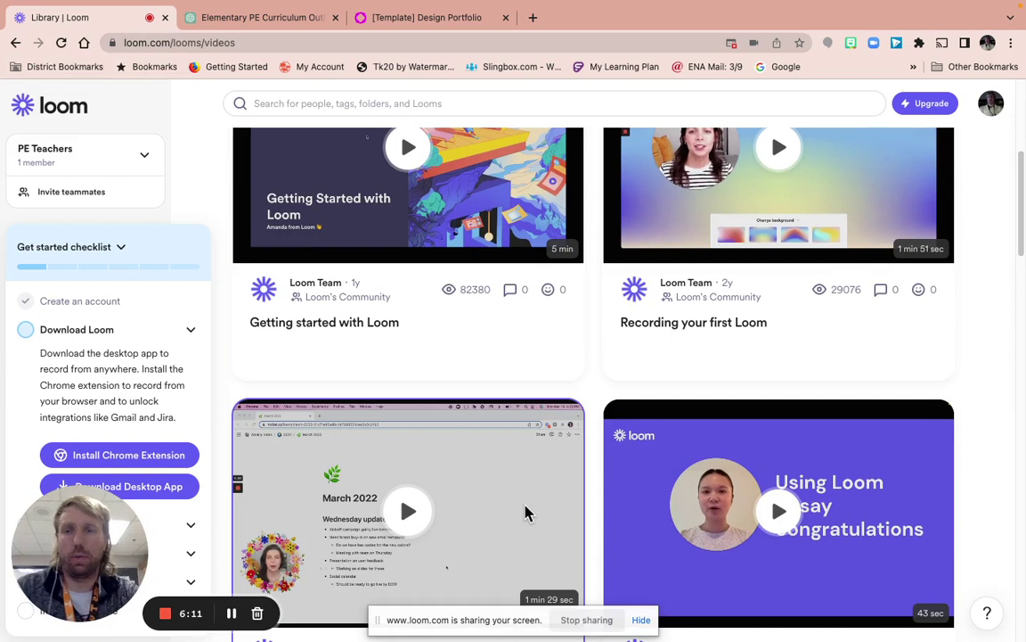